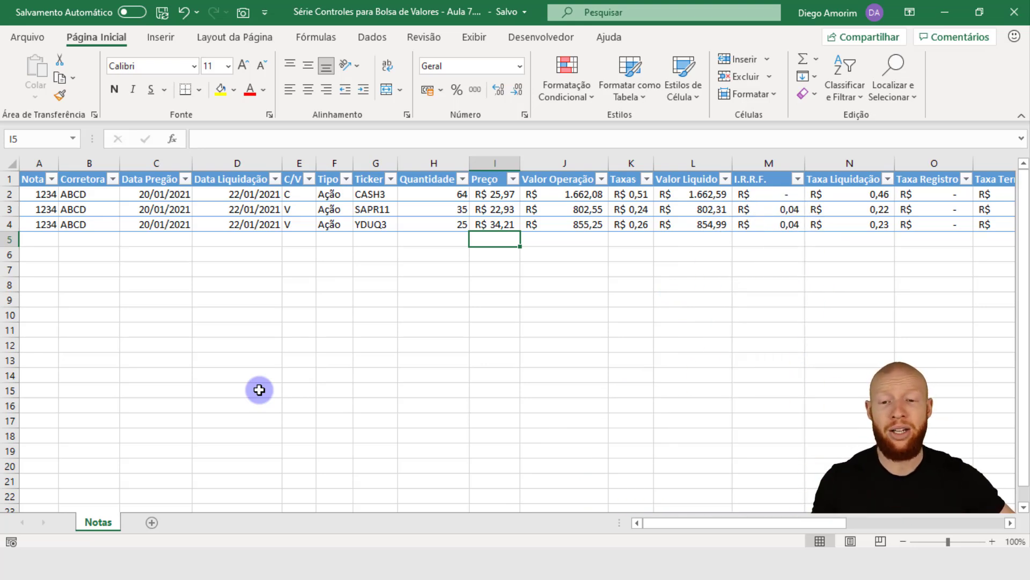
Switch to the workbook "Planilha para Controle de Ações e IR" and examine all columns of the table on the Notas sheet.
mouse_move(537, 563)
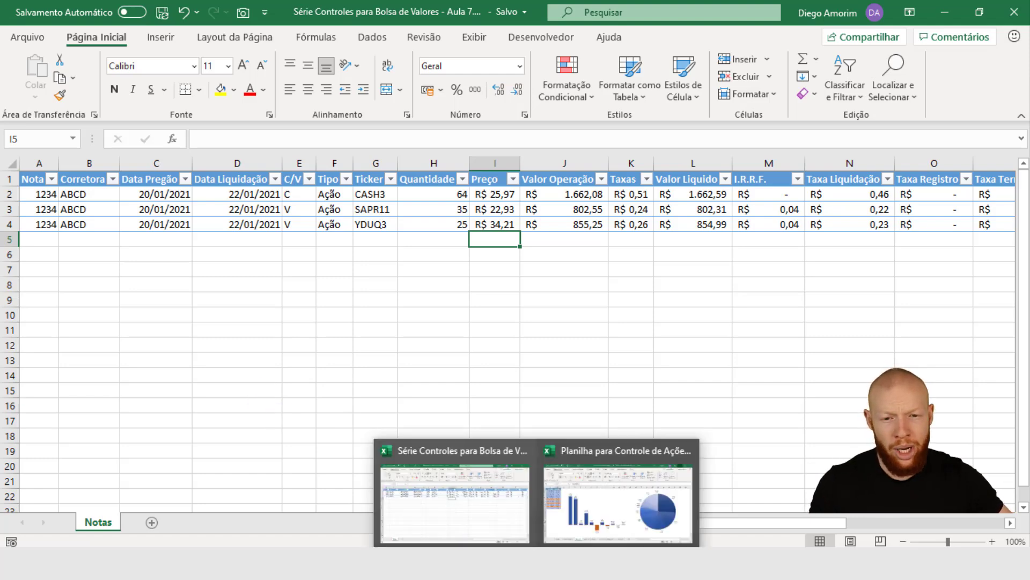
click(579, 492)
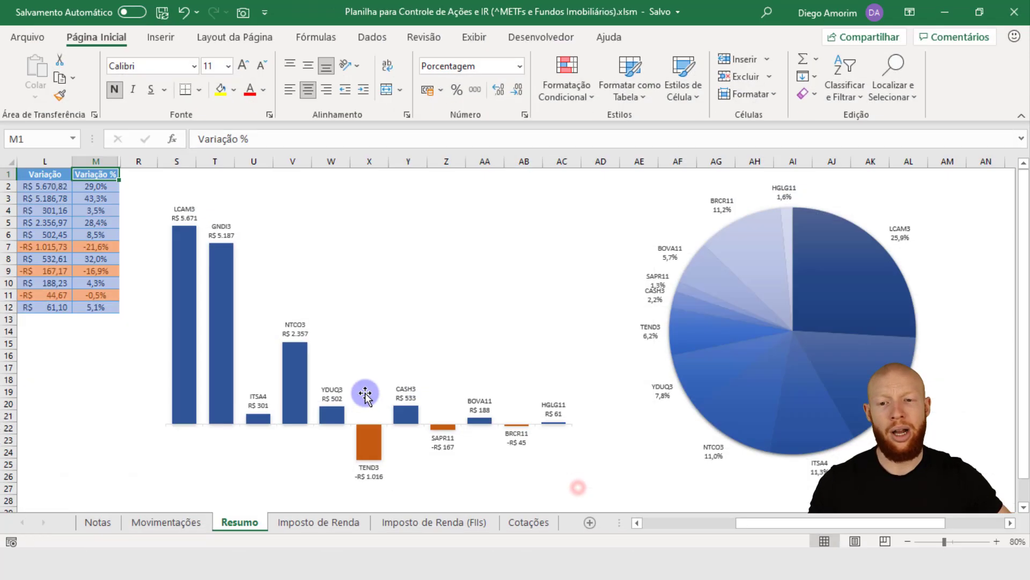
click(96, 524)
click(418, 293)
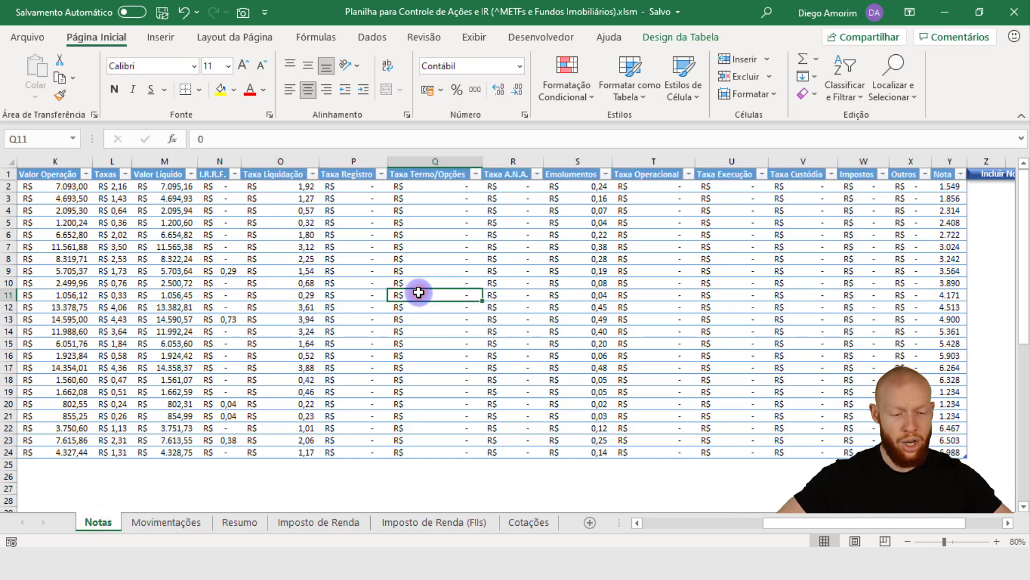
drag(874, 521, 900, 522)
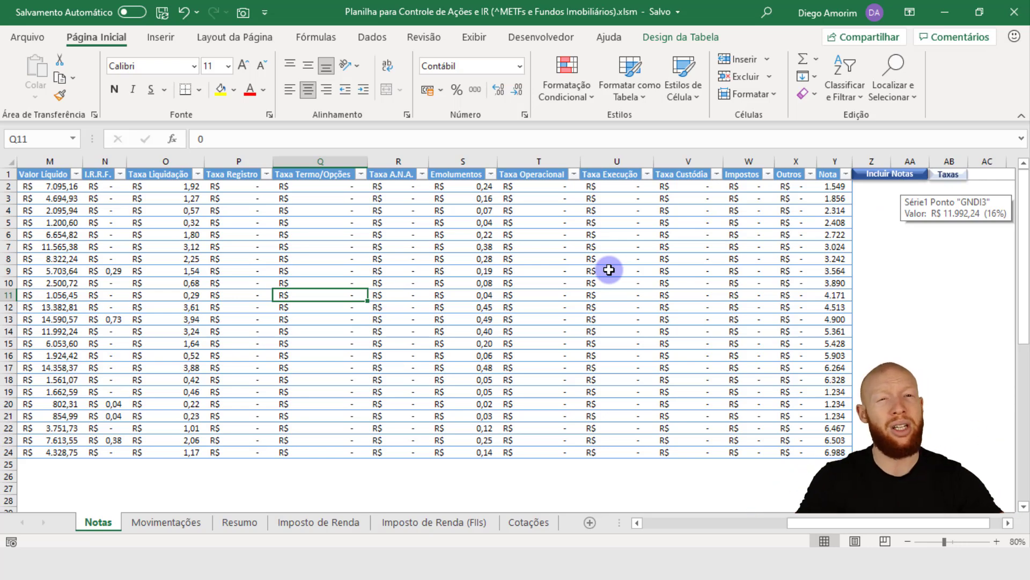
key(ctrl+Home)
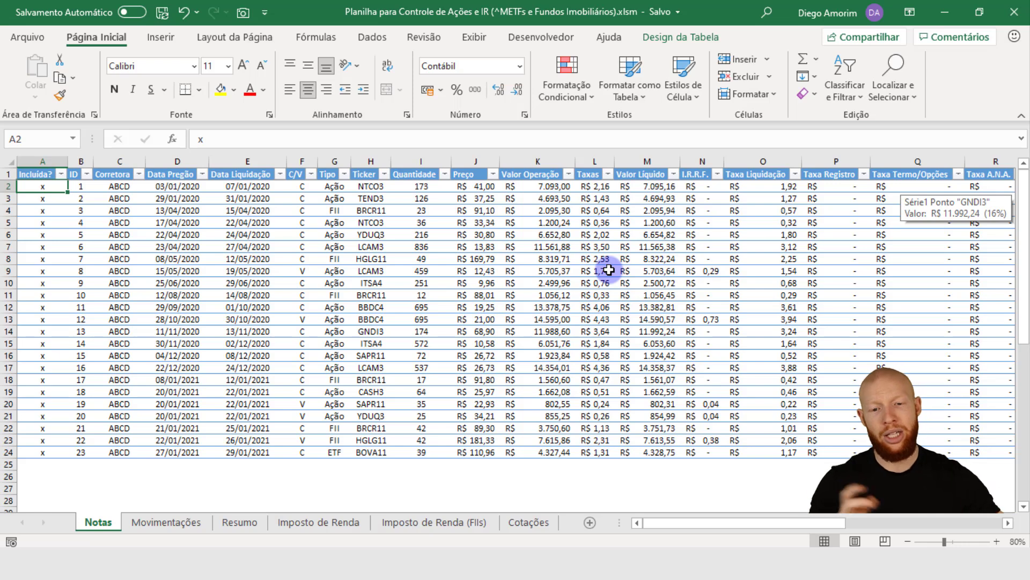
Examine the entries in the table on the Movimentações sheet, then return to the Aula 7 workbook.
click(156, 522)
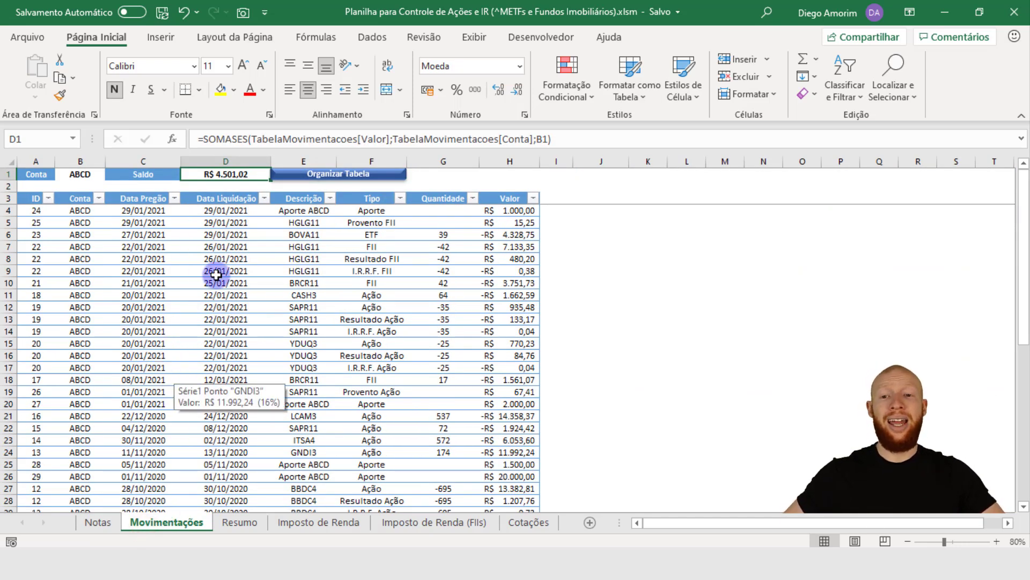
scroll(216, 275, down, 14)
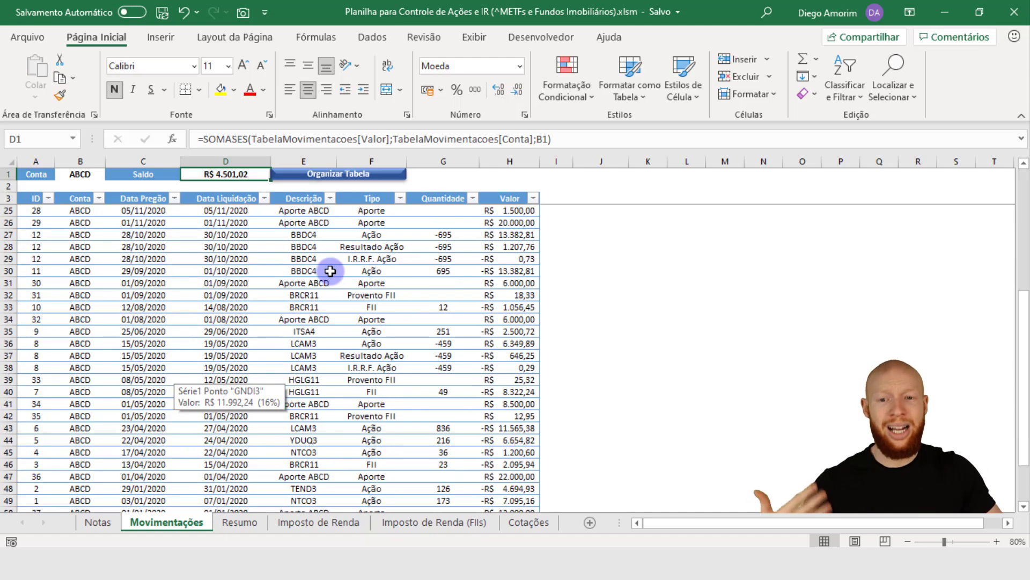
scroll(337, 275, up, 2)
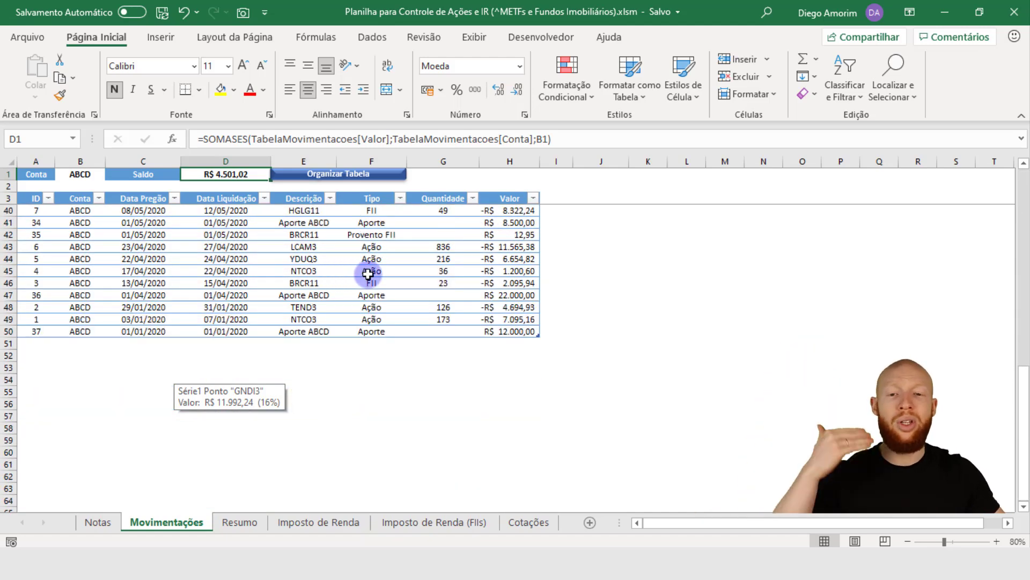
scroll(397, 292, up, 1)
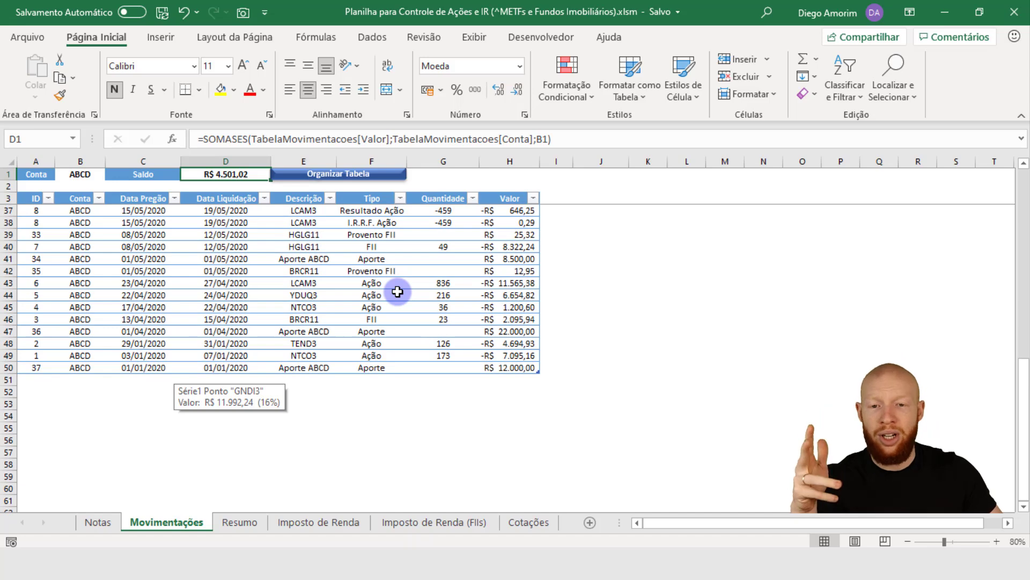
scroll(397, 291, up, 3)
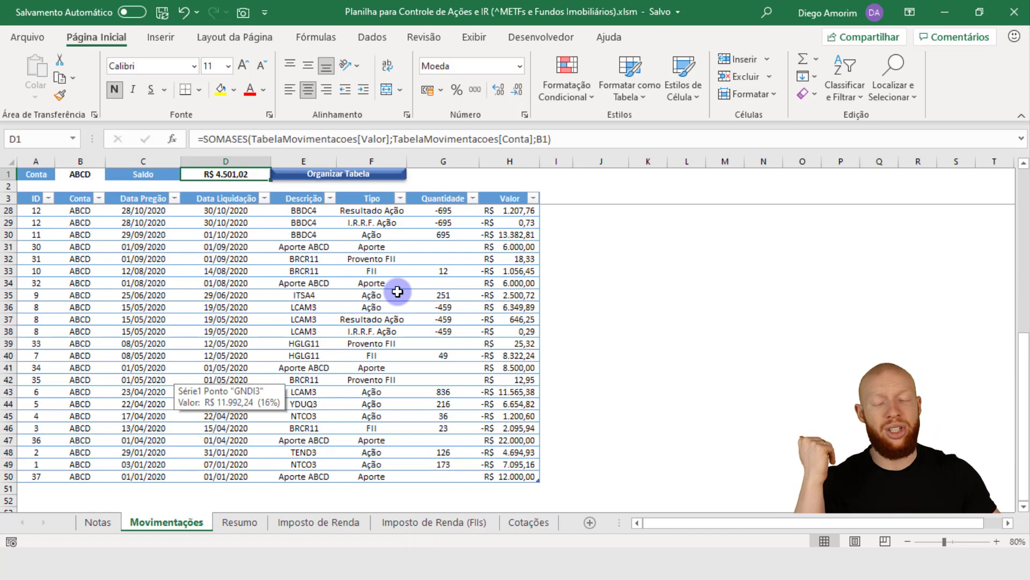
scroll(397, 291, up, 1)
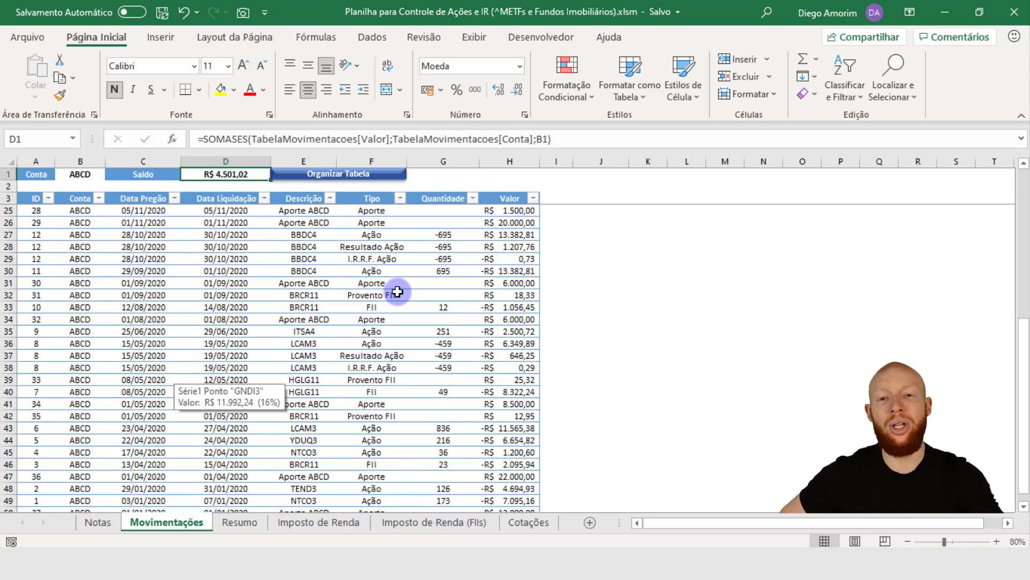
key(alt+Tab)
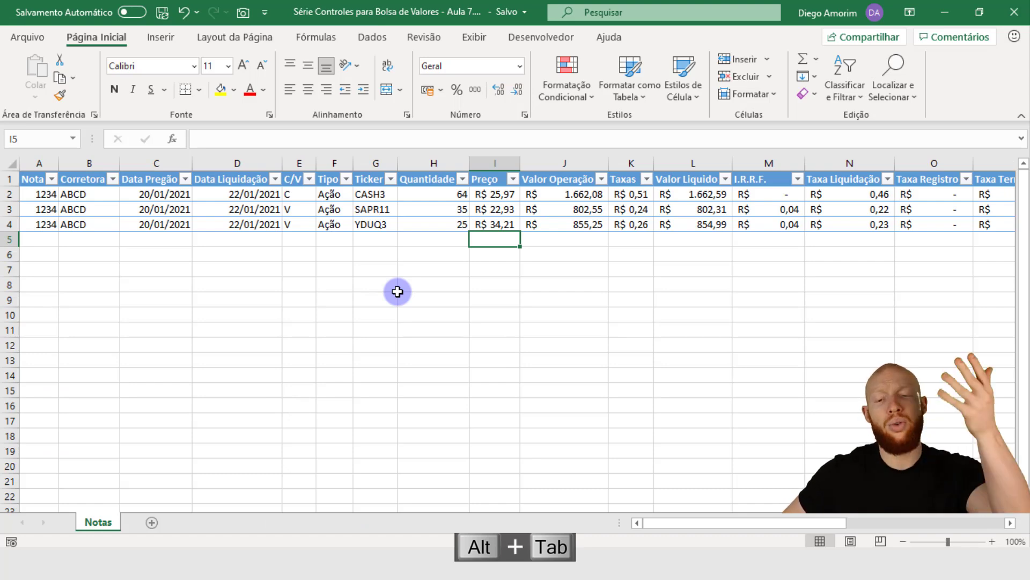
In the finished stock control workbook, select the Movimentações table's header row from ID to Valor.
key(alt+Tab)
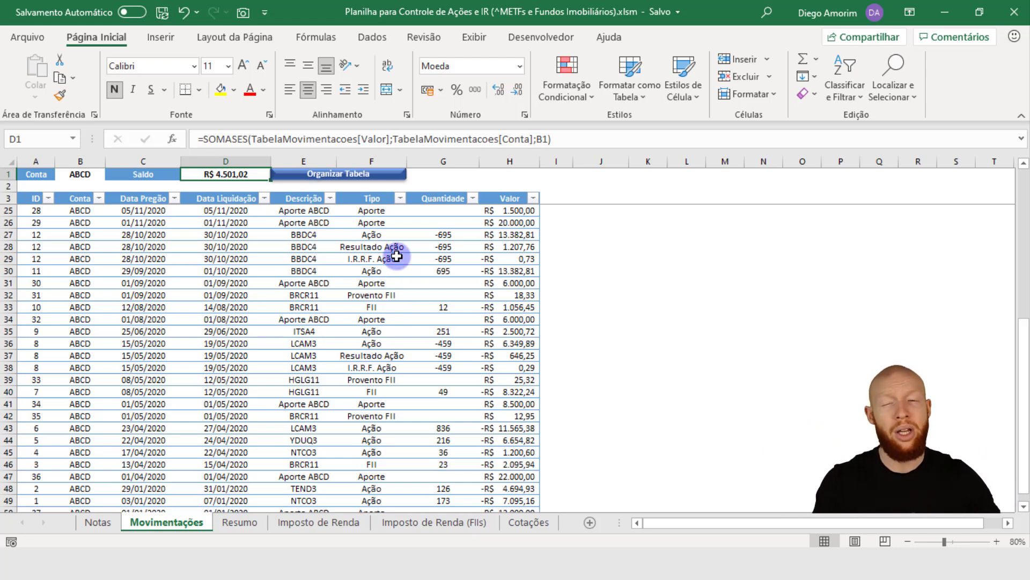
click(396, 257)
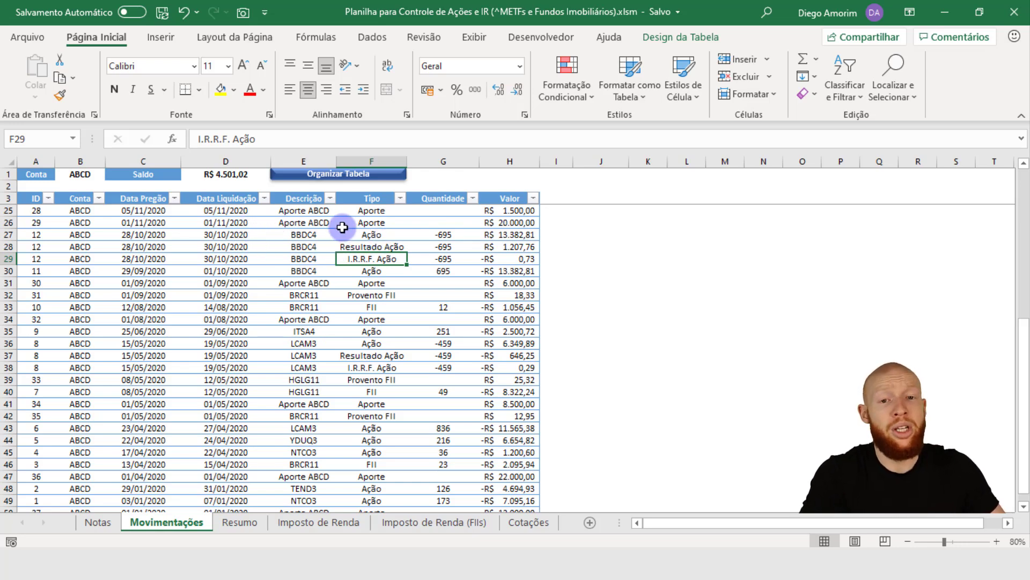
drag(29, 198, 531, 198)
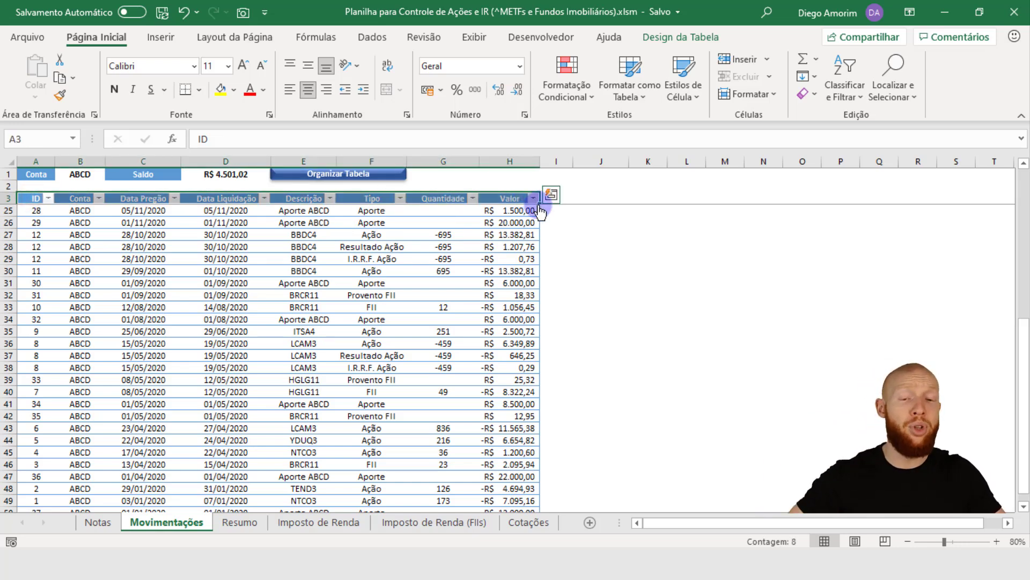
Switch to the Aula 7 workbook and add a new sheet named Movimentações.
key(alt+Tab)
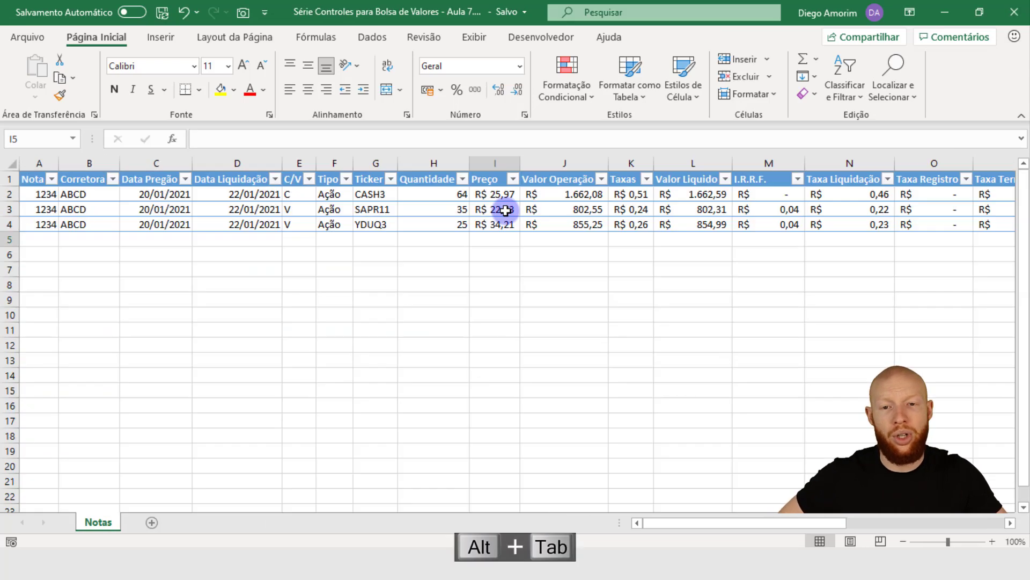
click(156, 521)
double_click(156, 524)
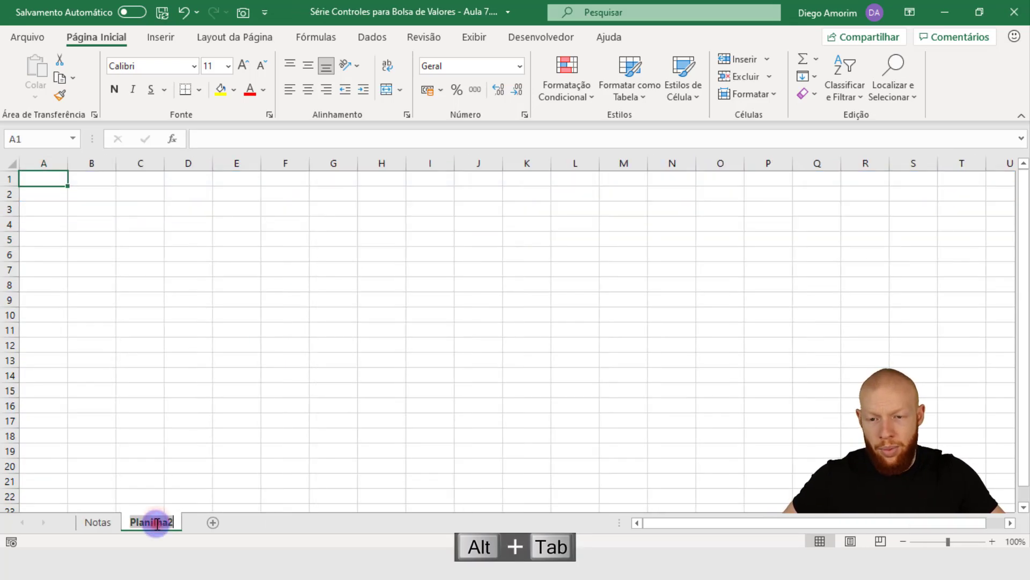
text(mOVIM)
key(BackSpace)
key(BackSpace)
key(BackSpace)
key(BackSpace)
key(BackSpace)
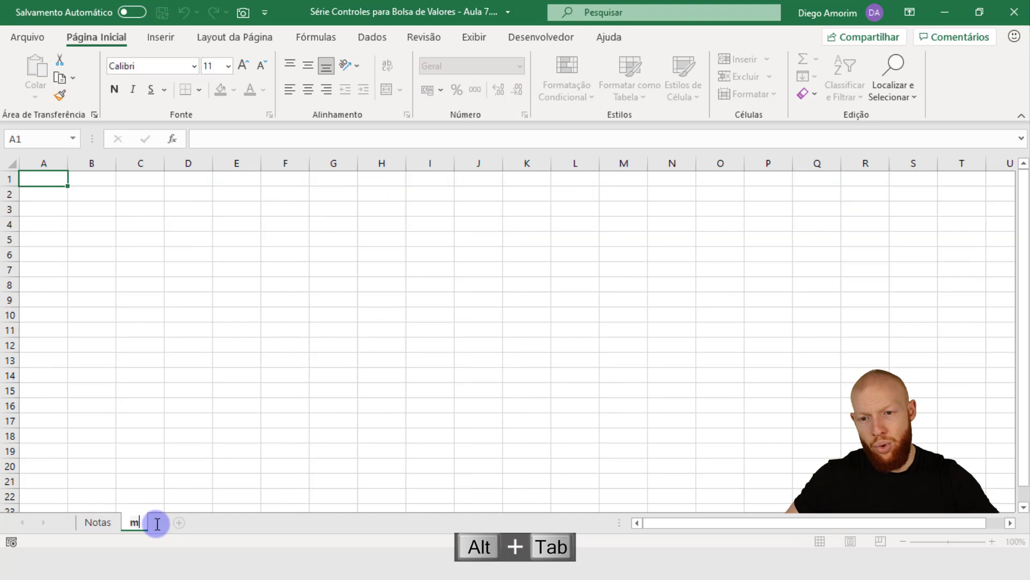
text(Movimentações)
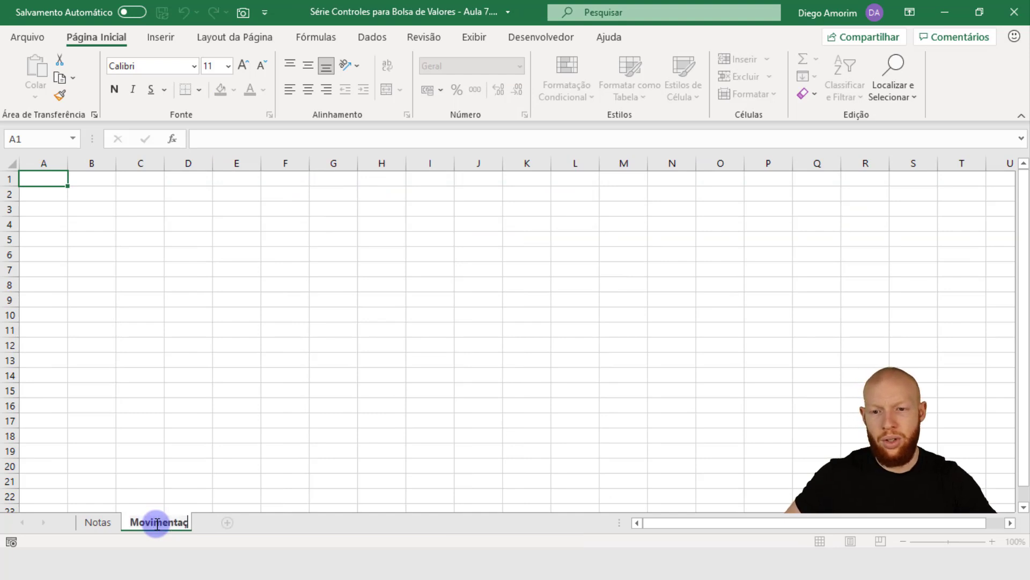
key(Return)
Copy the selected header row from the finished workbook and paste it at A3 of the new Movimentações sheet.
key(alt+Tab)
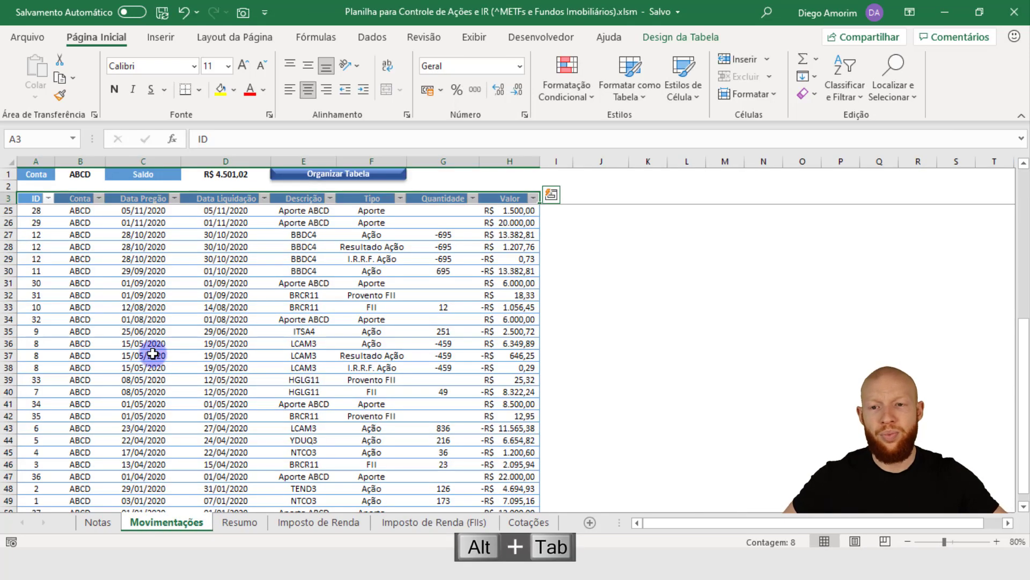
key(ctrl+c)
key(alt+Tab)
click(39, 210)
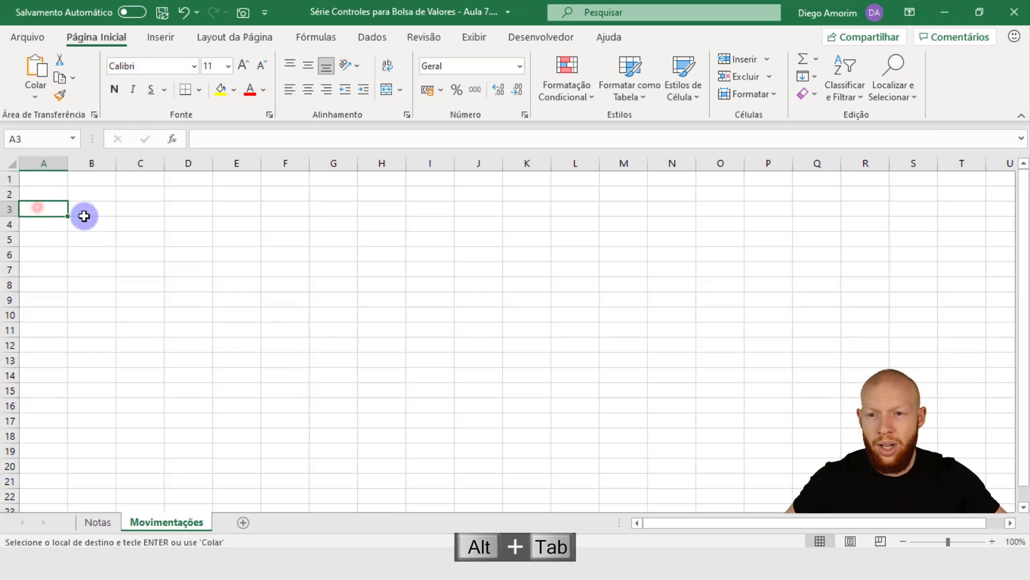
key(alt)
key(ctrl+v)
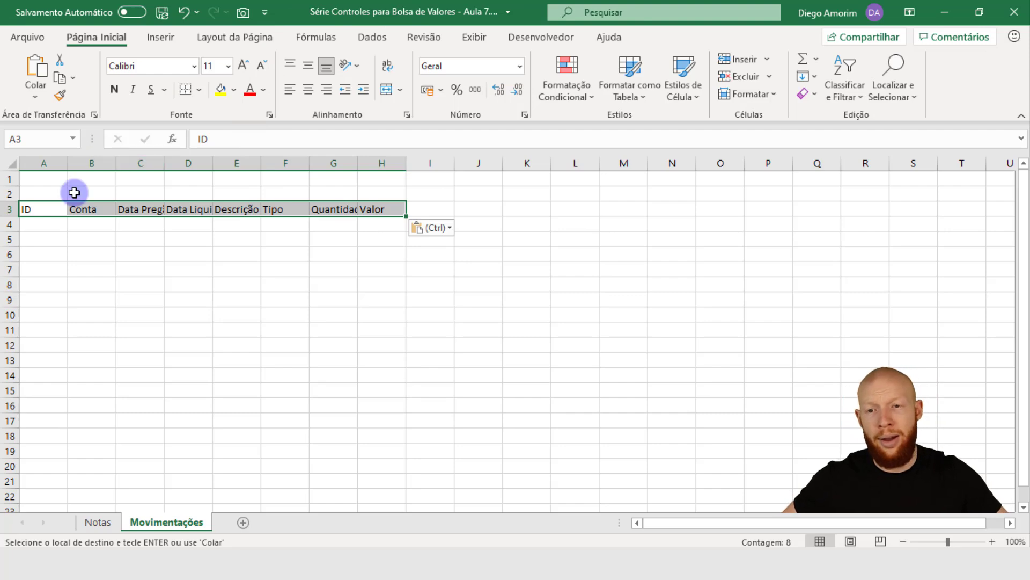
Check the reference sheet's first row and enter the labels Conta in A1 and Saldo in C1 of the new sheet.
key(alt+Tab)
key(ctrl+v)
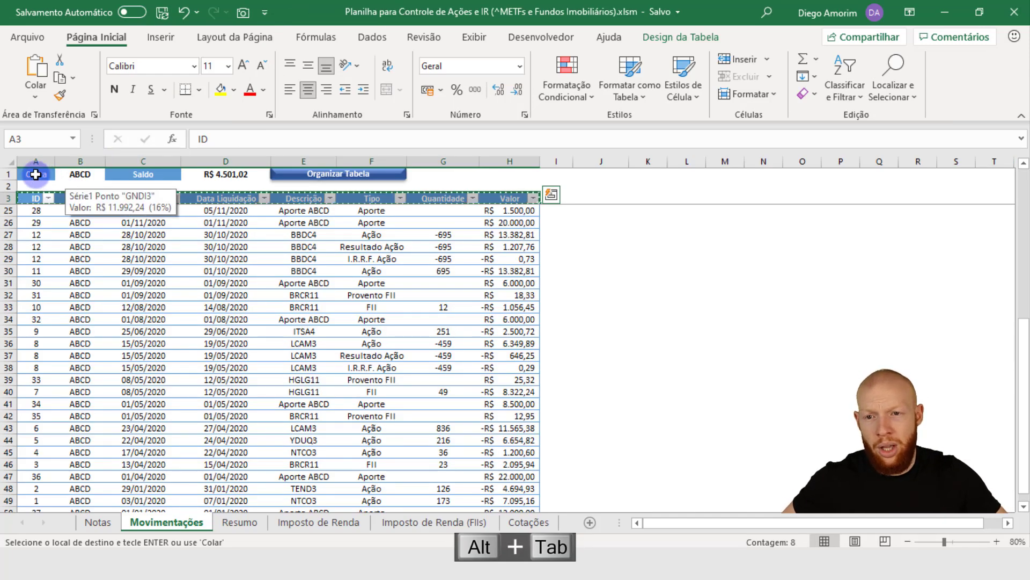
key(alt+Tab)
key(ctrl+v)
key(ctrl+Home)
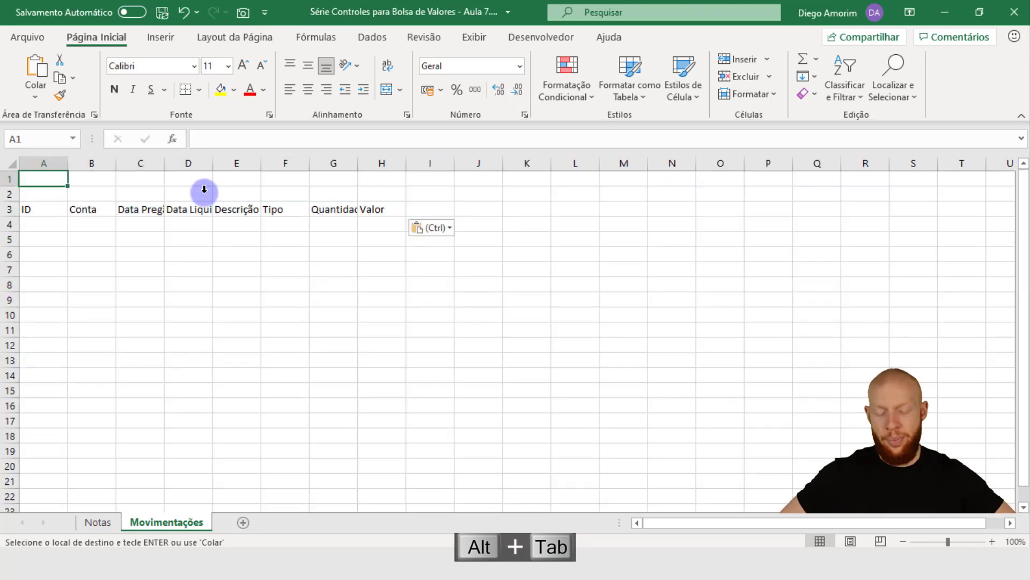
text(Conta)
key(Tab)
key(Tab)
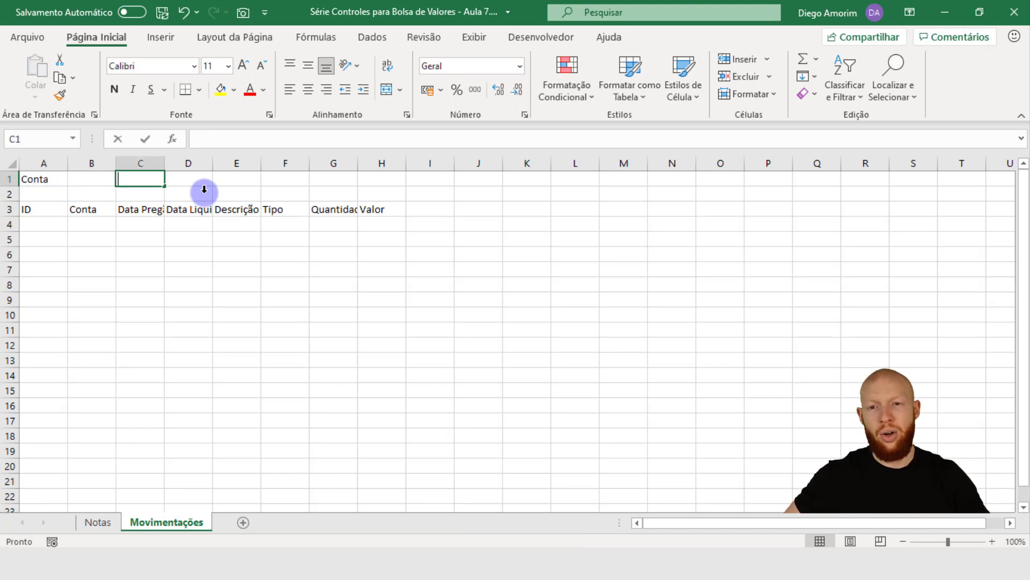
key(F2)
text(Saldo)
key(Tab)
Select the pasted headers together with the empty row below them, A3:H4.
key(Left)
key(Left)
key(Left)
key(shift+Right)
key(shift+Down)
key(shift+Down)
key(shift+Right)
key(shift+Right)
key(shift+Right)
key(shift+Right)
key(shift+Right)
key(shift+Right)
key(Down)
key(Down)
key(ctrl+shift+Right)
key(shift+Down)
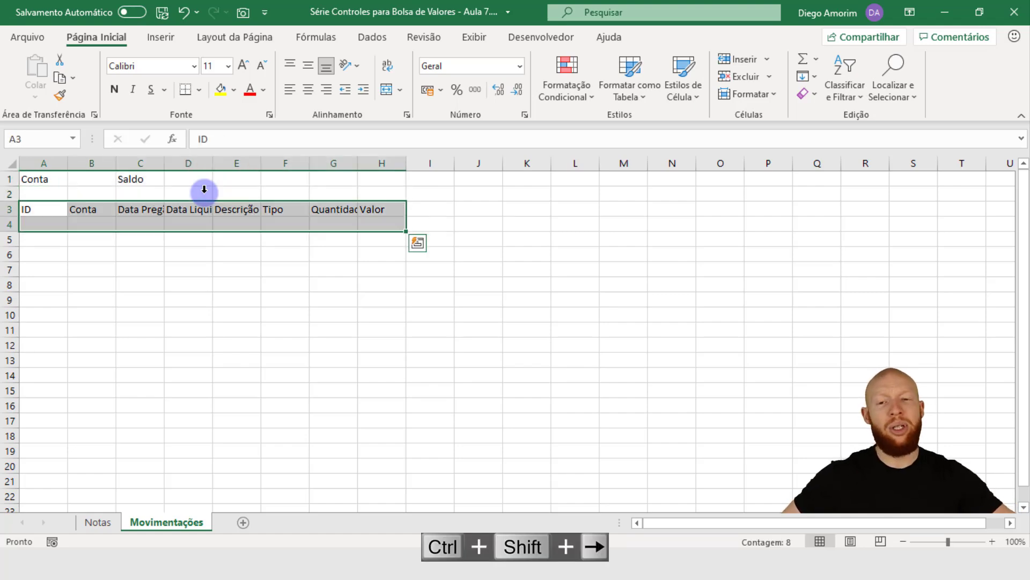
Examine the extent and table design properties of the finished workbook's Movimentações table, then return to the Aula 7 workbook.
key(alt+Tab)
click(309, 259)
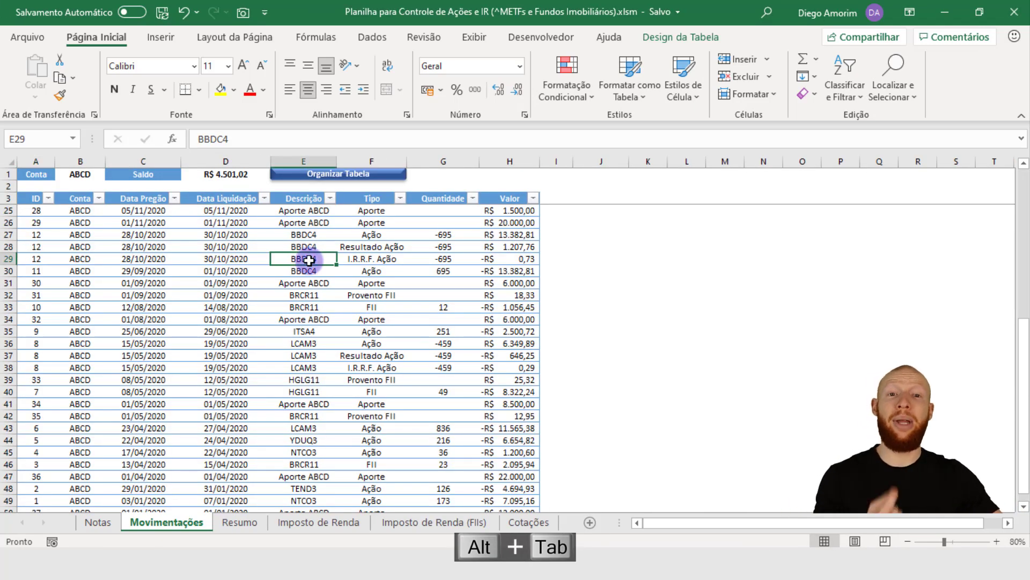
scroll(329, 267, down, 5)
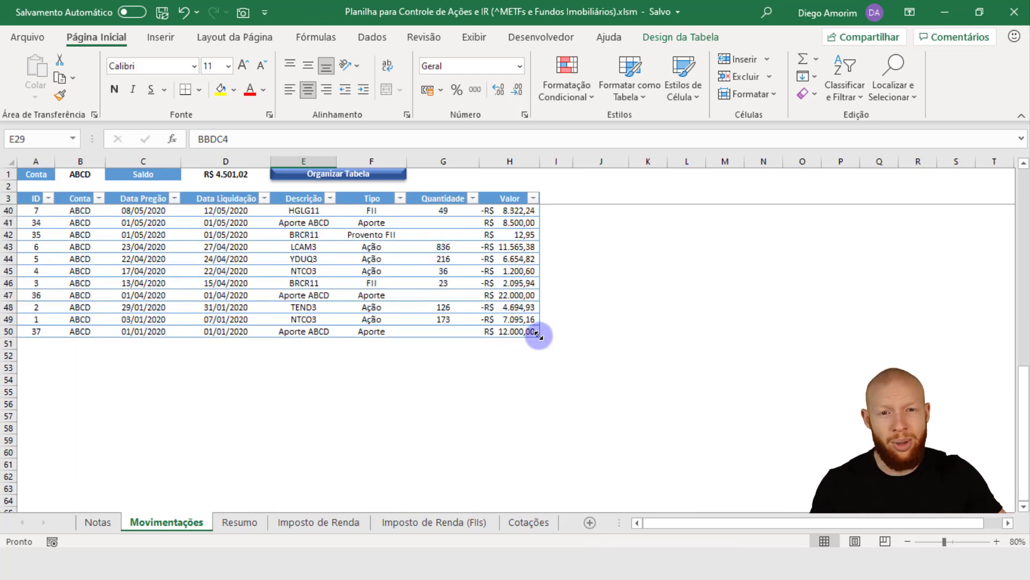
scroll(590, 291, up, 10)
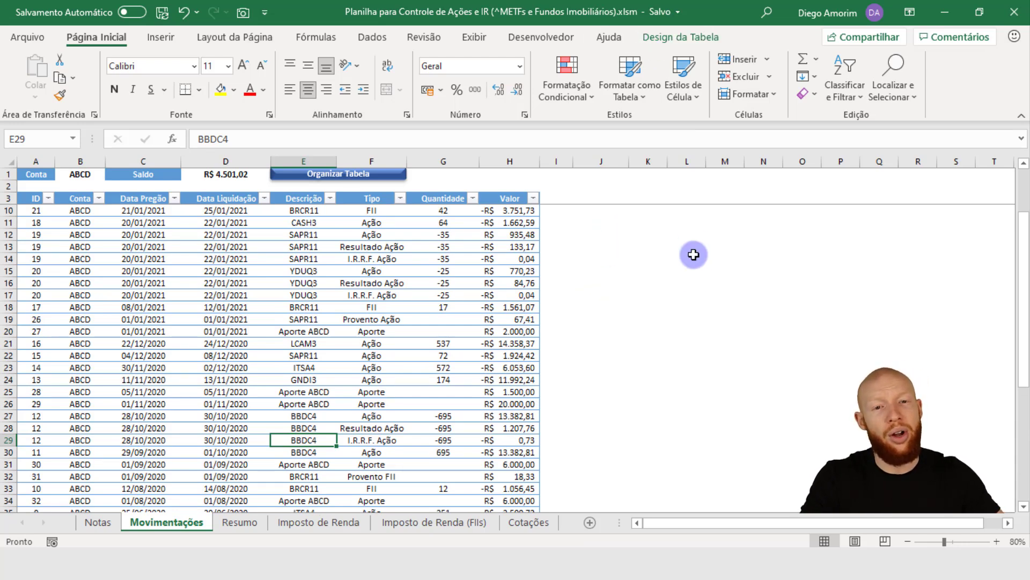
click(698, 281)
click(435, 306)
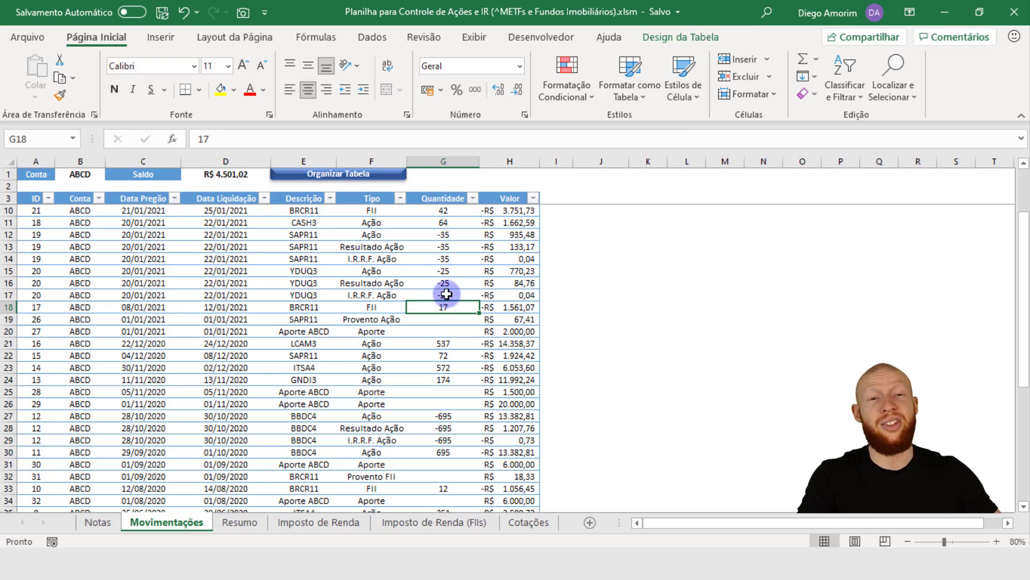
click(680, 36)
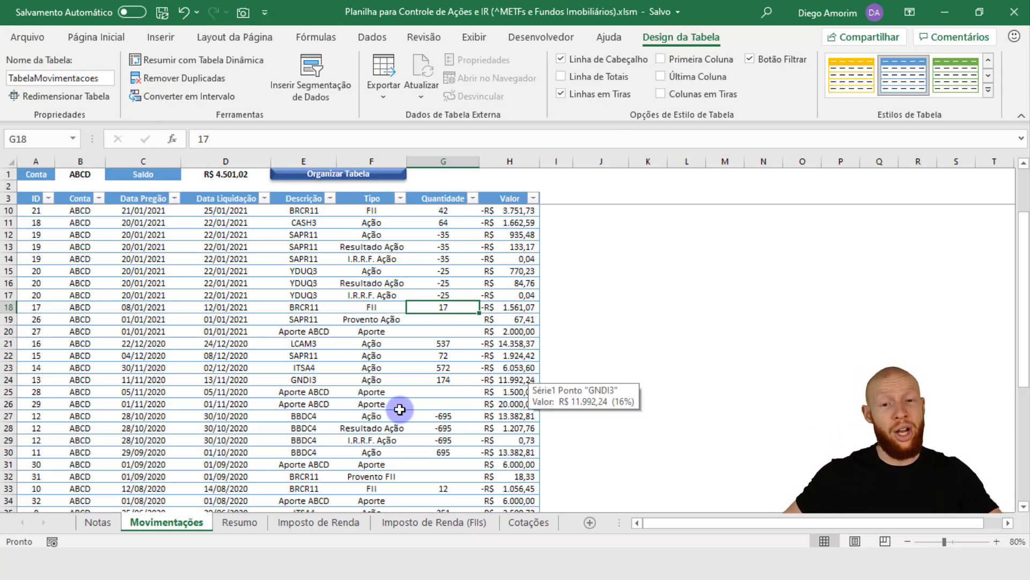
key(alt+Tab)
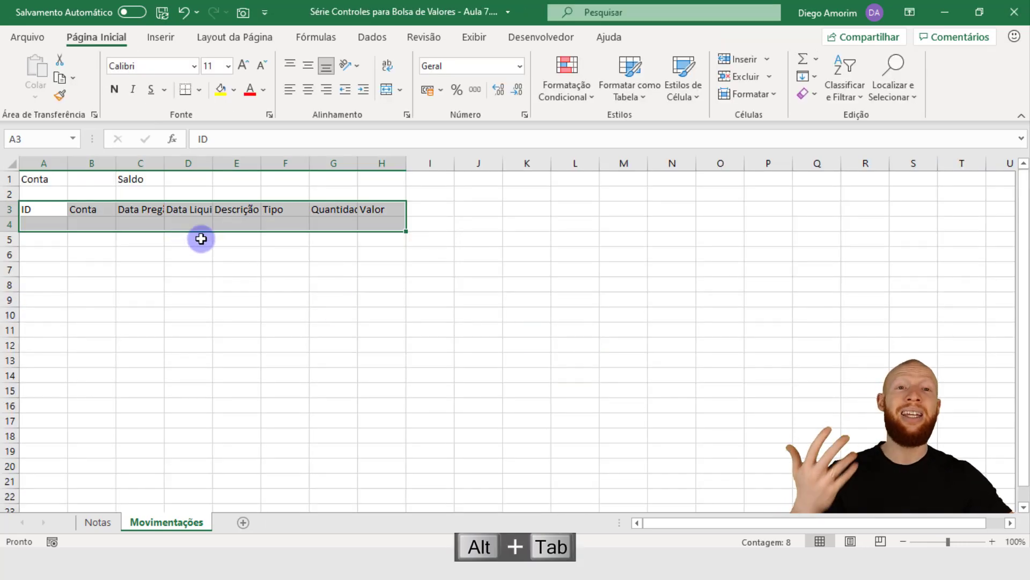
Format A3:H4 of the Movimentações sheet as a table with headers, using a blue light style with a solid header row.
click(167, 38)
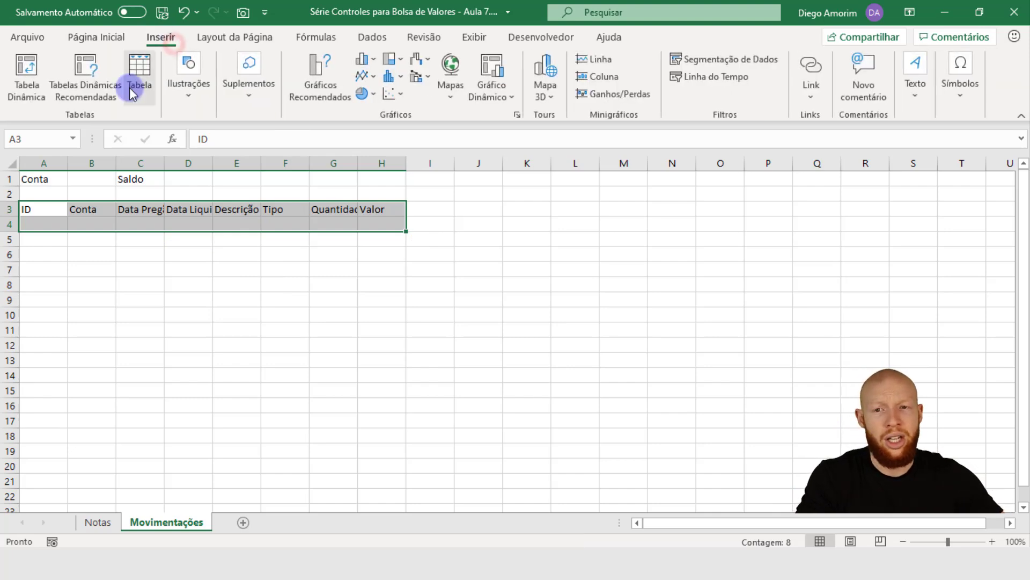
click(110, 38)
click(625, 78)
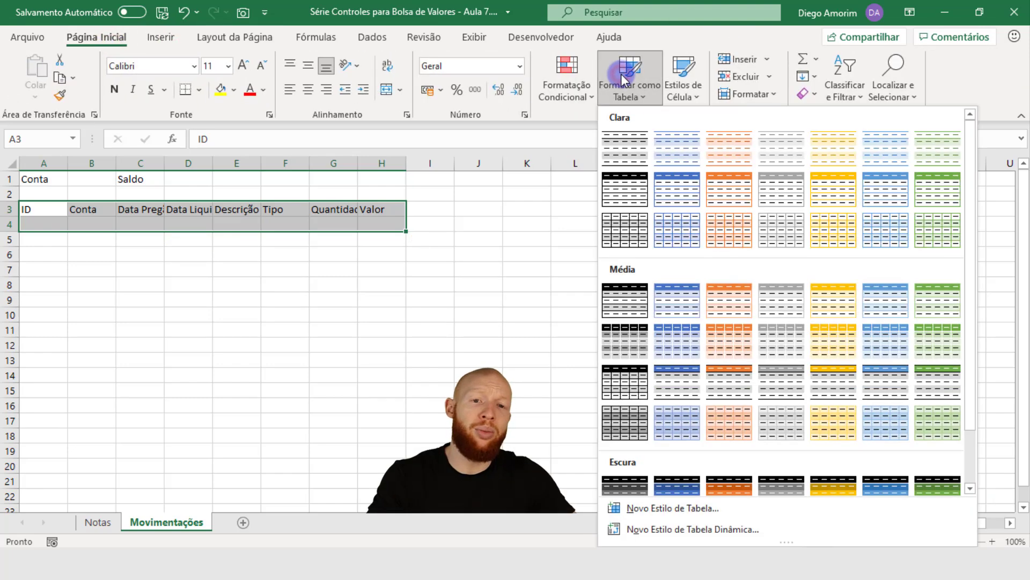
click(678, 186)
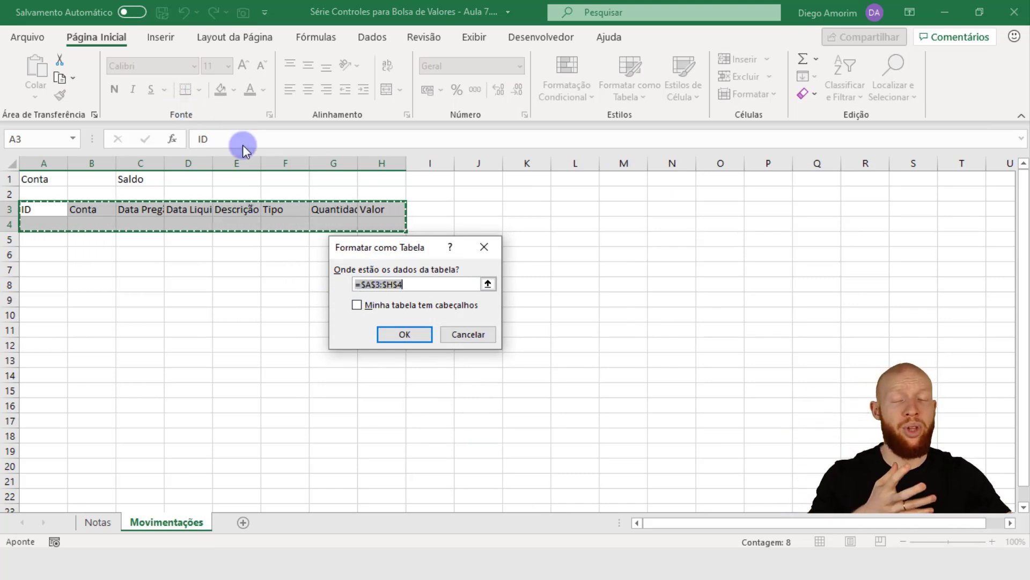
click(361, 309)
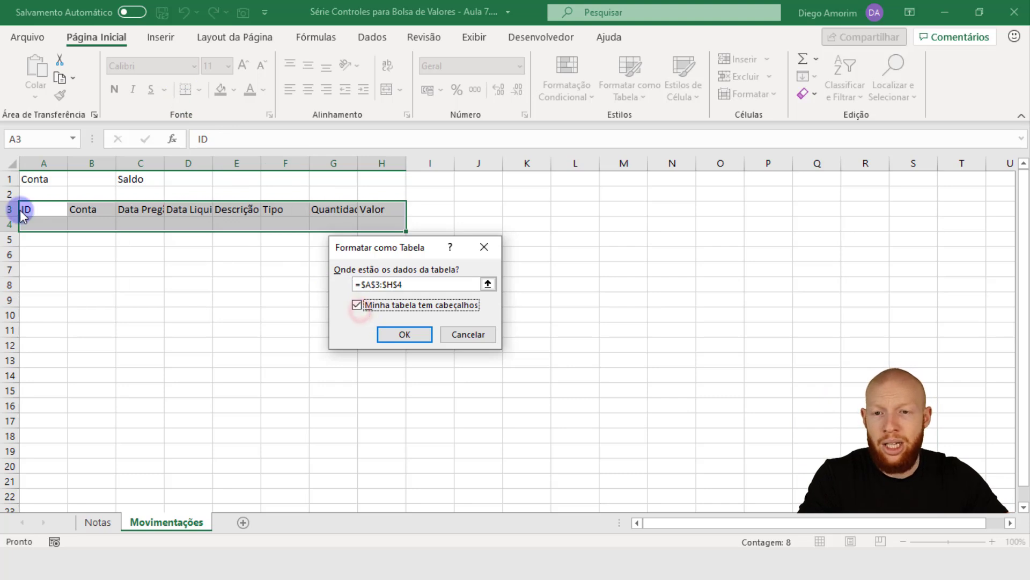
click(403, 334)
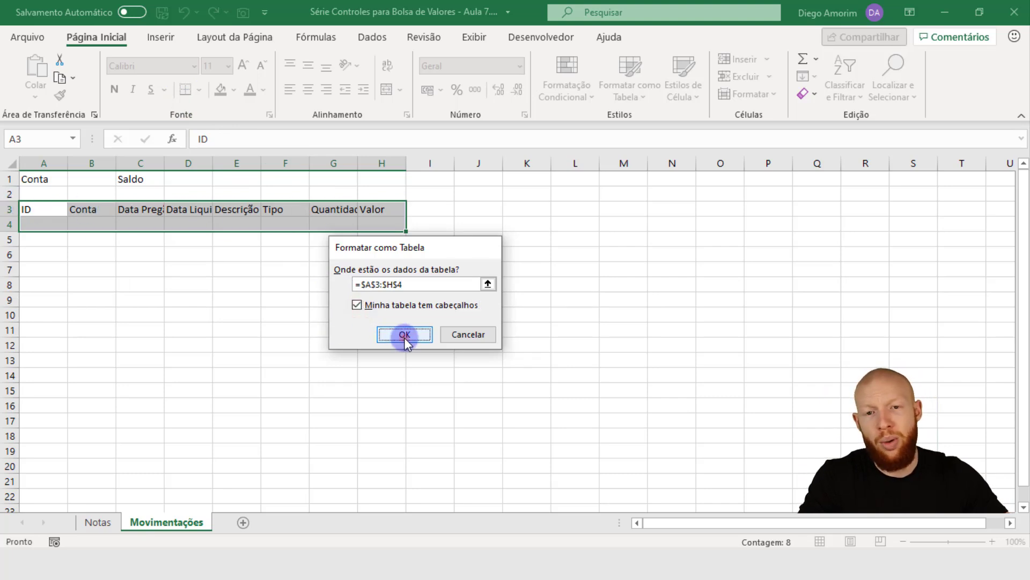
click(213, 269)
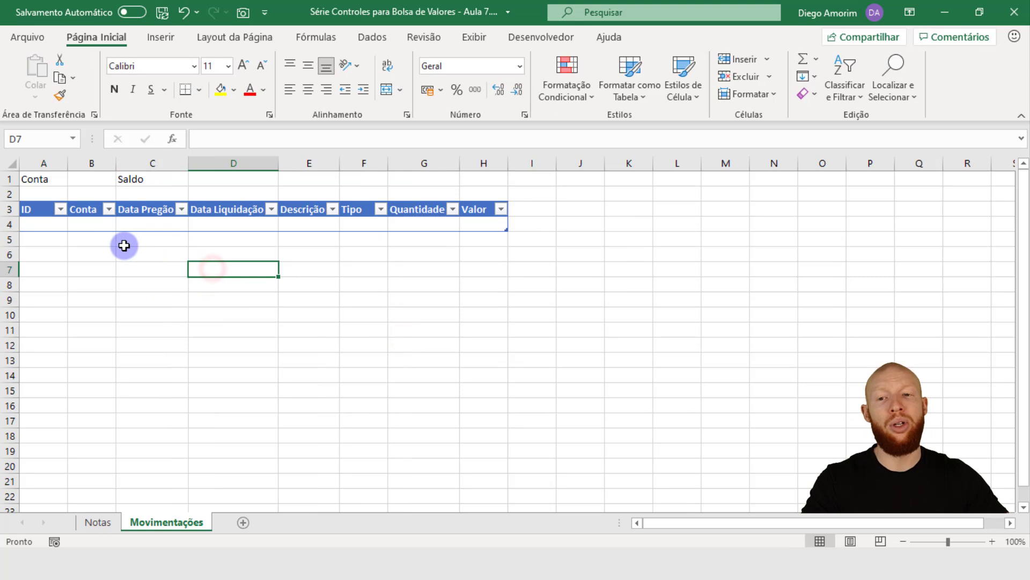
click(124, 245)
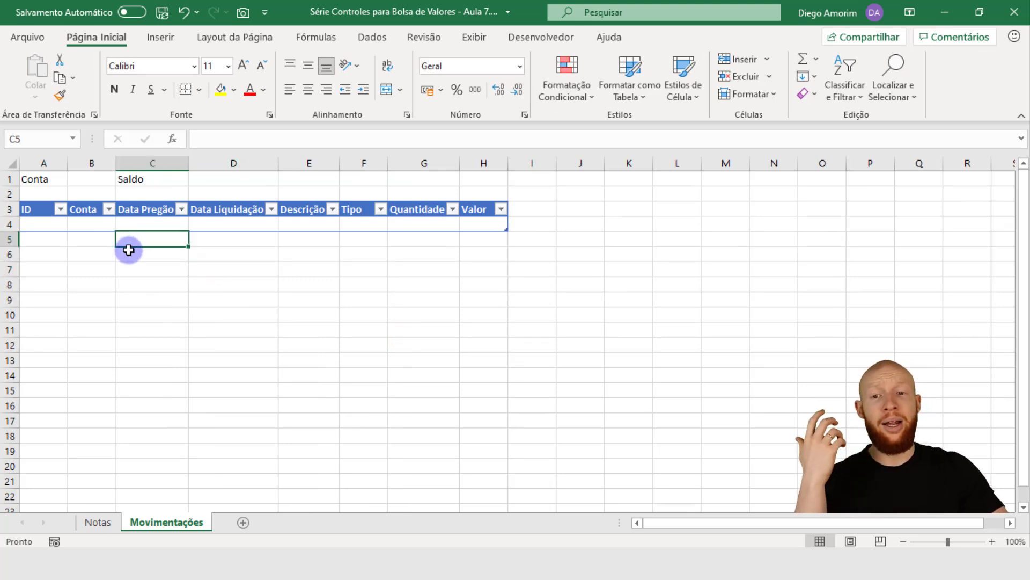
Check the new table's ID header against the Notas sheets of both workbooks, examining the finished one's Incluída? and ID columns.
click(28, 210)
click(36, 211)
click(36, 211)
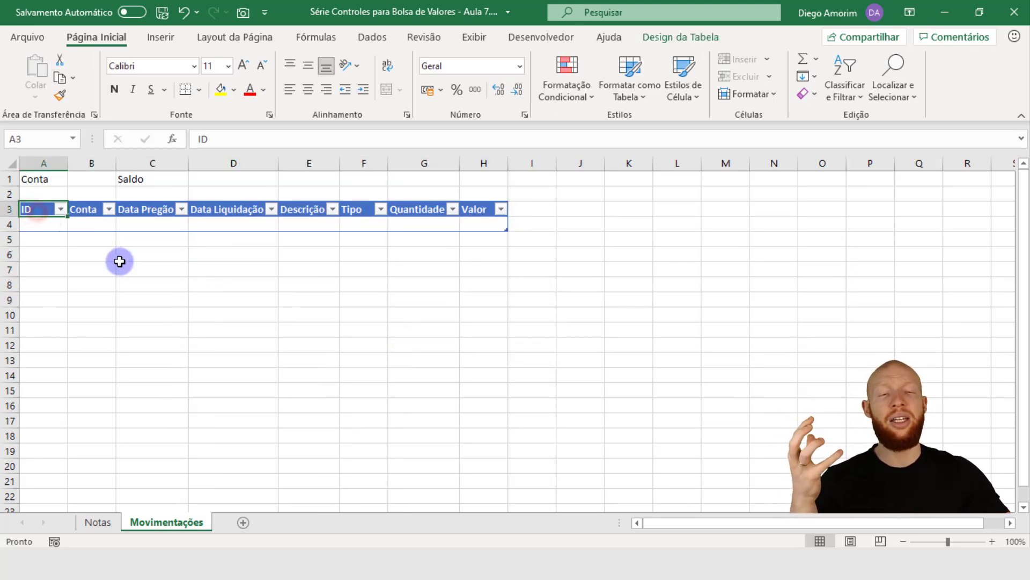
click(98, 522)
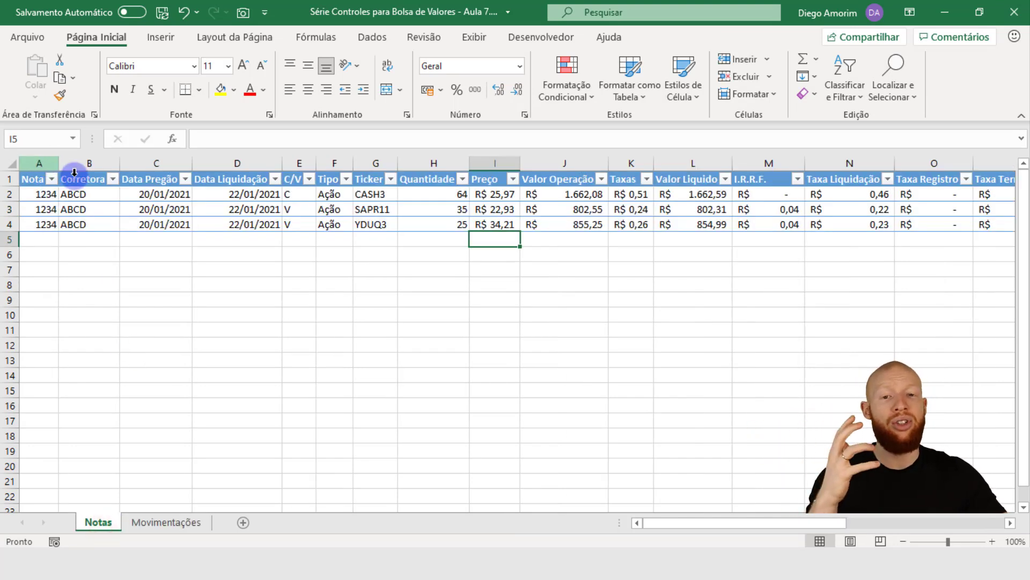
key(alt+Tab)
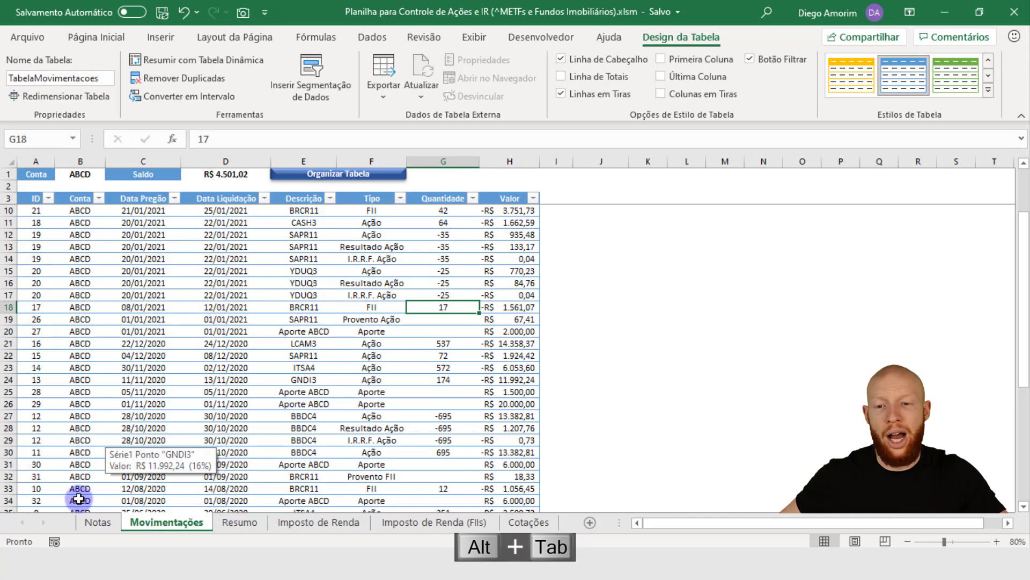
click(94, 523)
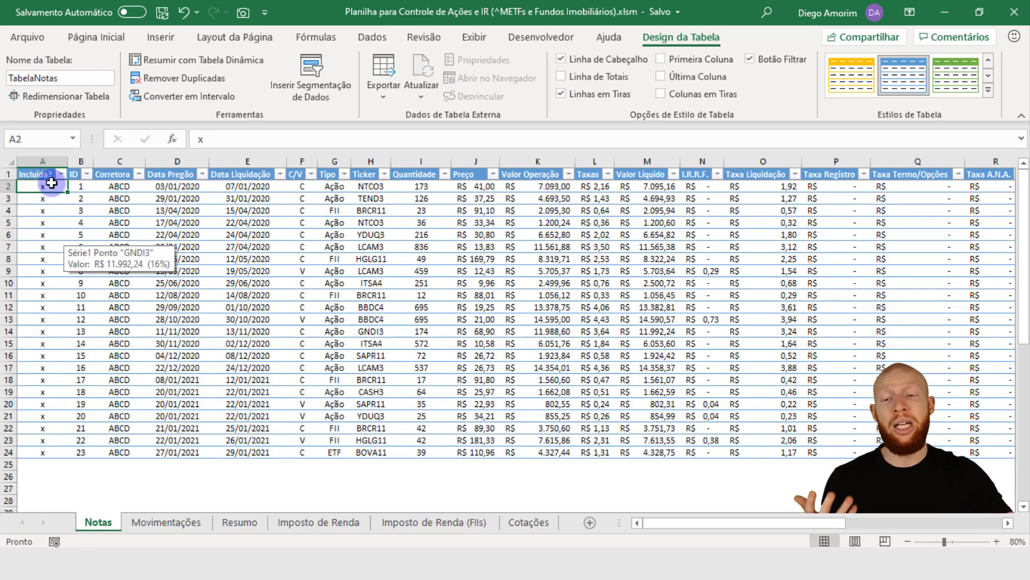
drag(43, 175, 81, 174)
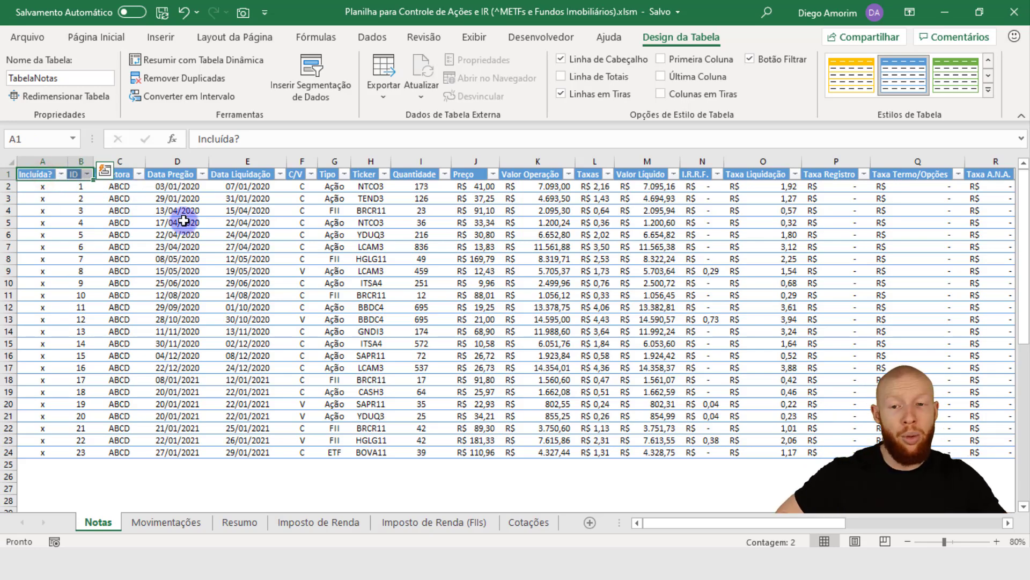
Return to the Aula 7 workbook and insert two blank columns before the Nota column of the Notas sheet.
key(alt+Tab)
click(36, 162)
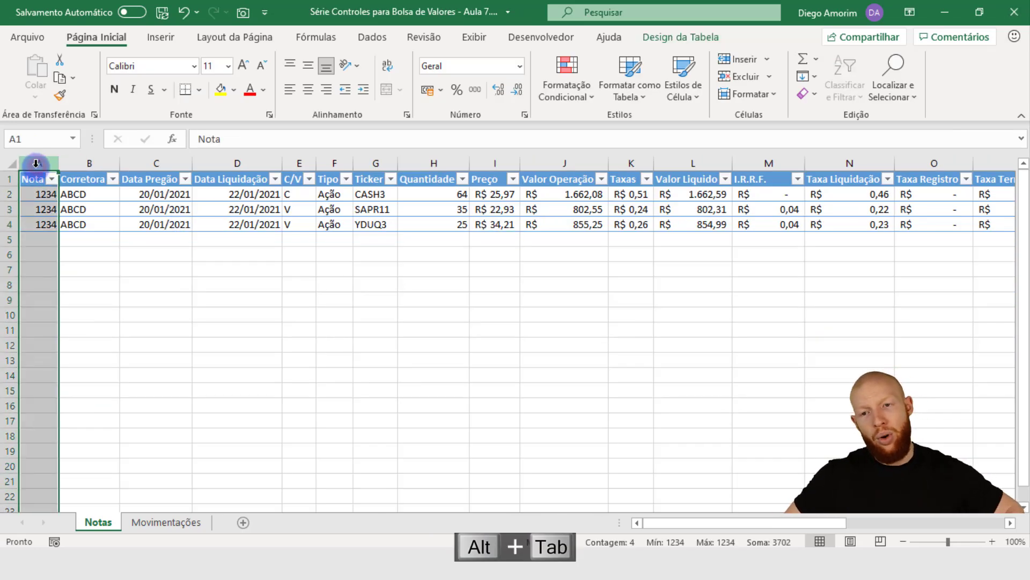
key(ctrl+plus)
key(ctrl+plus)
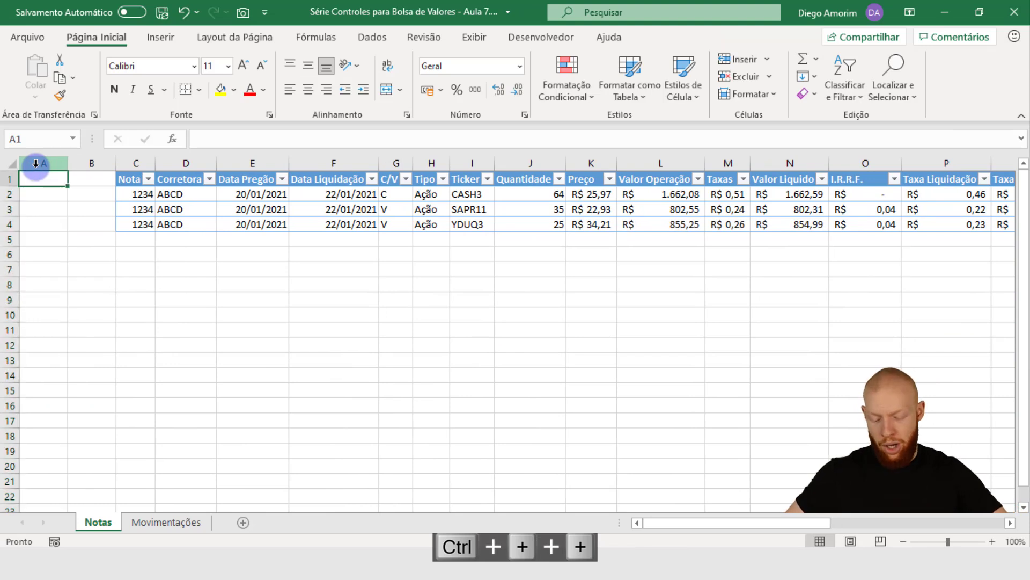
Enter the headers ID in A1 and Incluída in B1 of the Notas sheet.
text(ID)
key(Tab)
text(I)
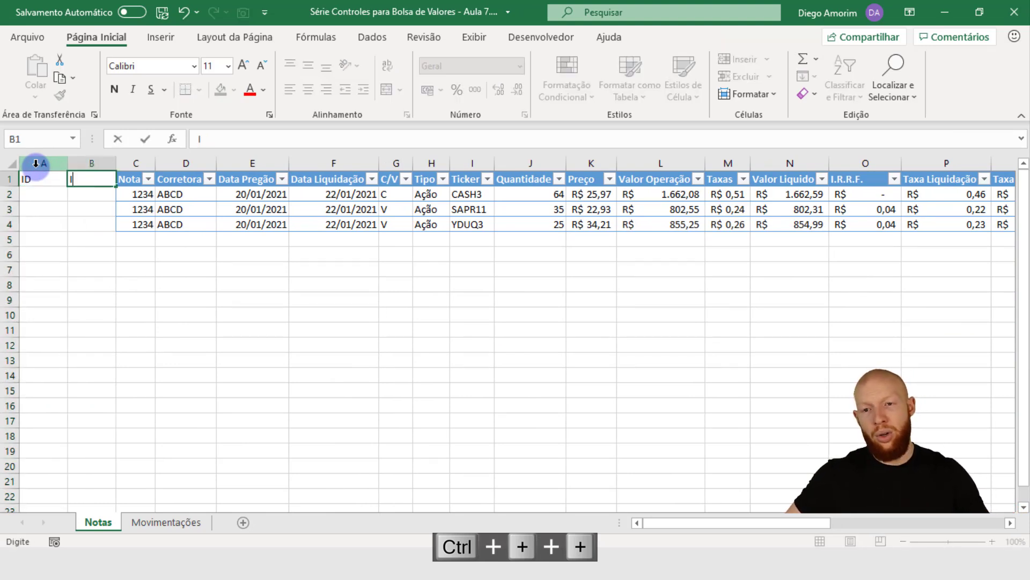
text(ncluída)
key(ctrl+Return)
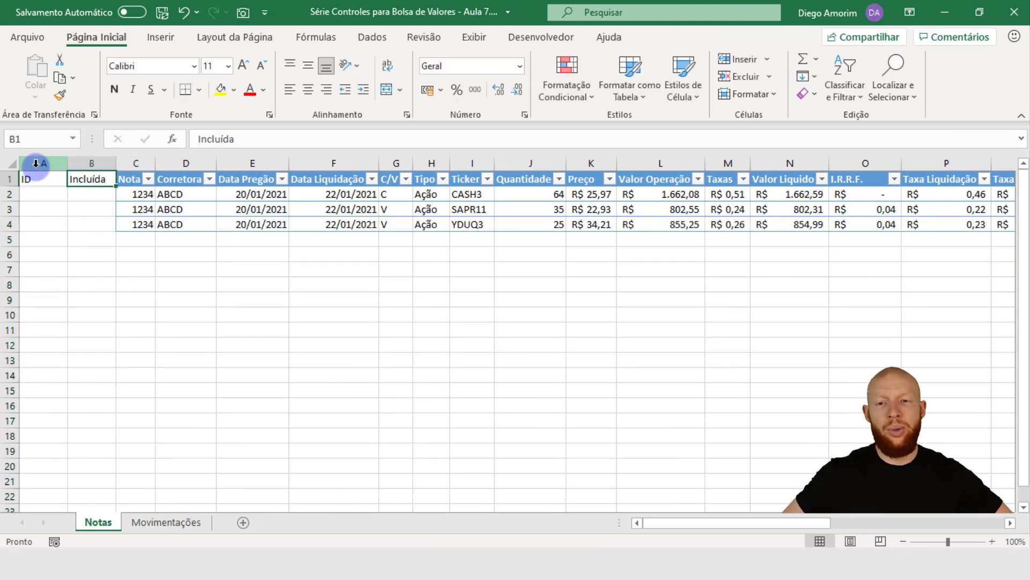
Reorder the new headers by moving Incluída to A1 and entering ID in B1.
key(ctrl+x)
key(Left)
key(ctrl+plus)
key(Return)
key(Right)
key(ctrl+x)
key(Left)
key(ctrl+v)
key(Right)
text(ID)
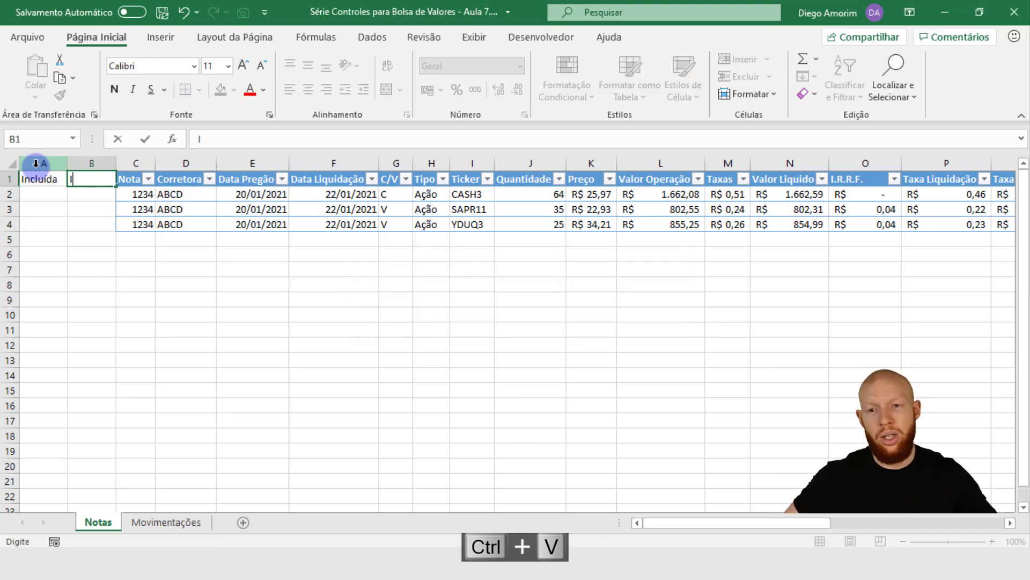
Resize the Notas table so its range starts at A1 and includes the Incluída and ID columns.
key(Tab)
key(shift+Down)
key(shift+Down)
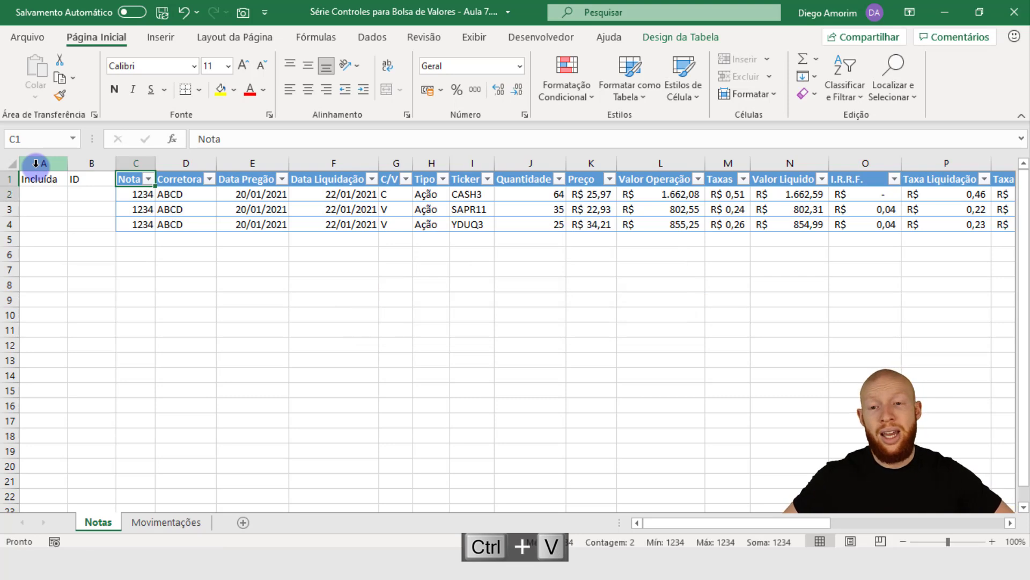
key(Down)
key(Up)
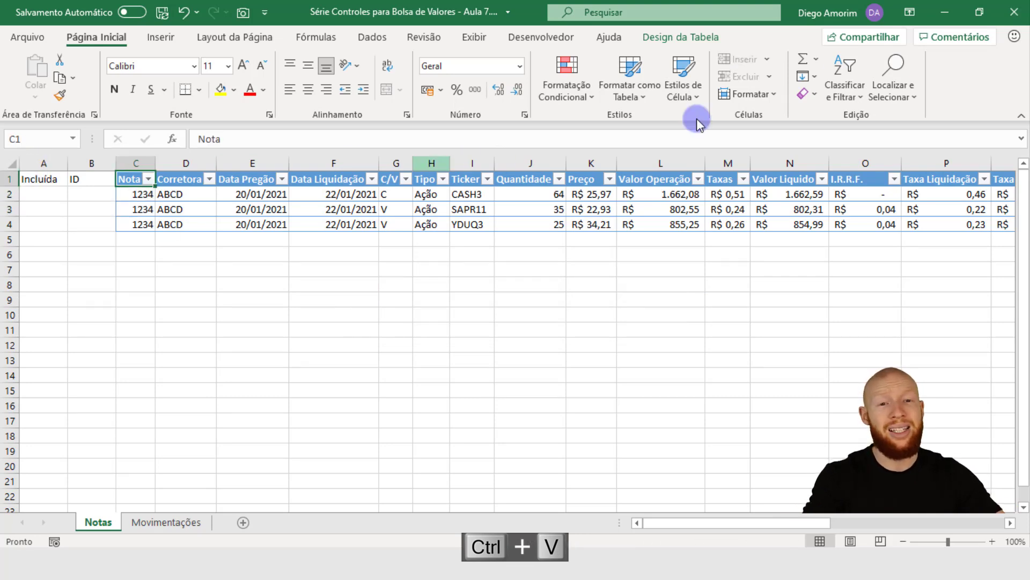
click(682, 38)
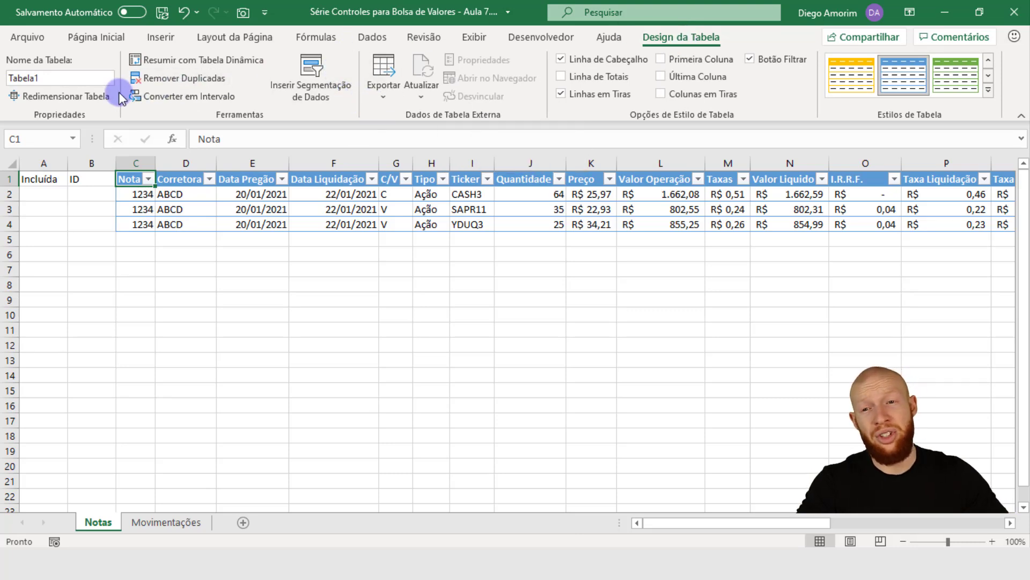
click(87, 100)
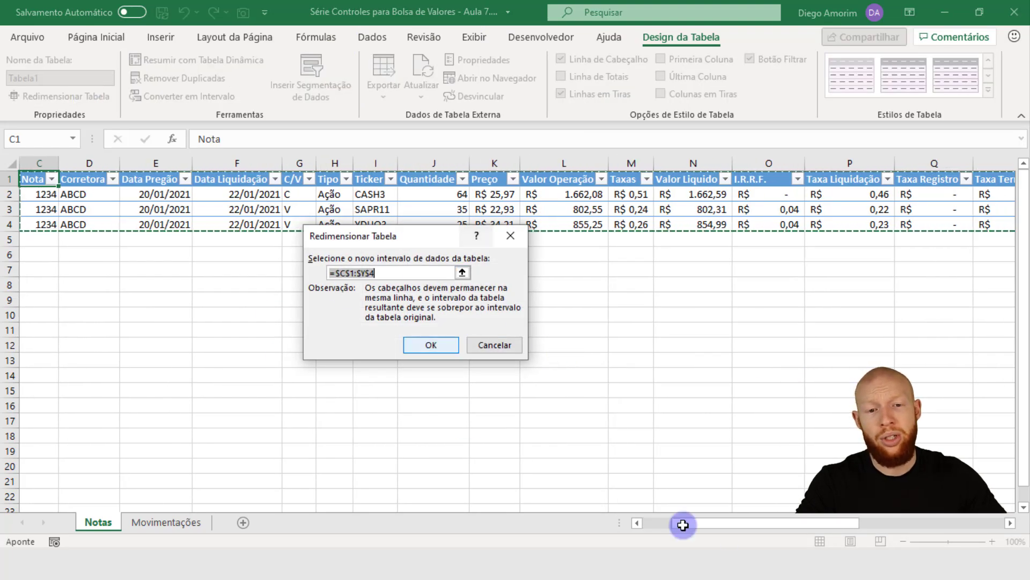
drag(750, 529, 721, 529)
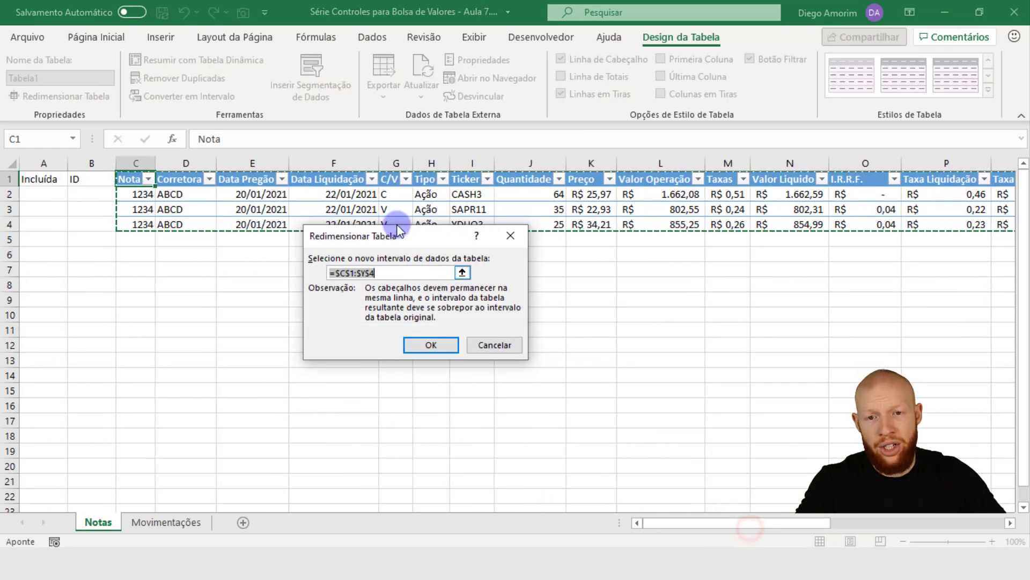
mouse_move(41, 178)
mouse_down()
mouse_move(850, 239)
mouse_move(896, 224)
mouse_move(265, 154)
mouse_move(5, 210)
mouse_move(1, 140)
mouse_move(40, 163)
mouse_up()
click(895, 224)
click(433, 343)
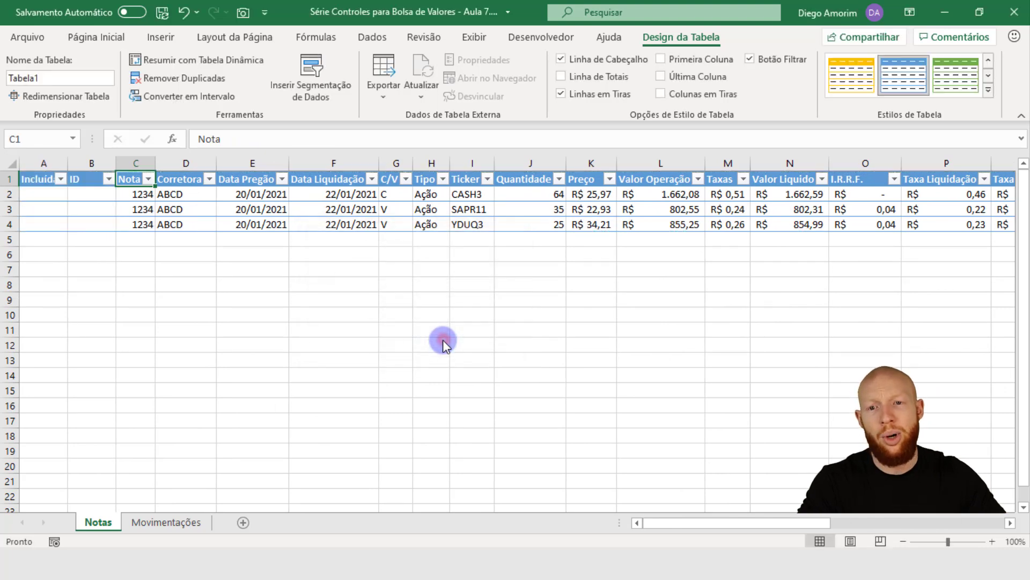
Auto-fit the width of every column on the Notas sheet.
click(138, 195)
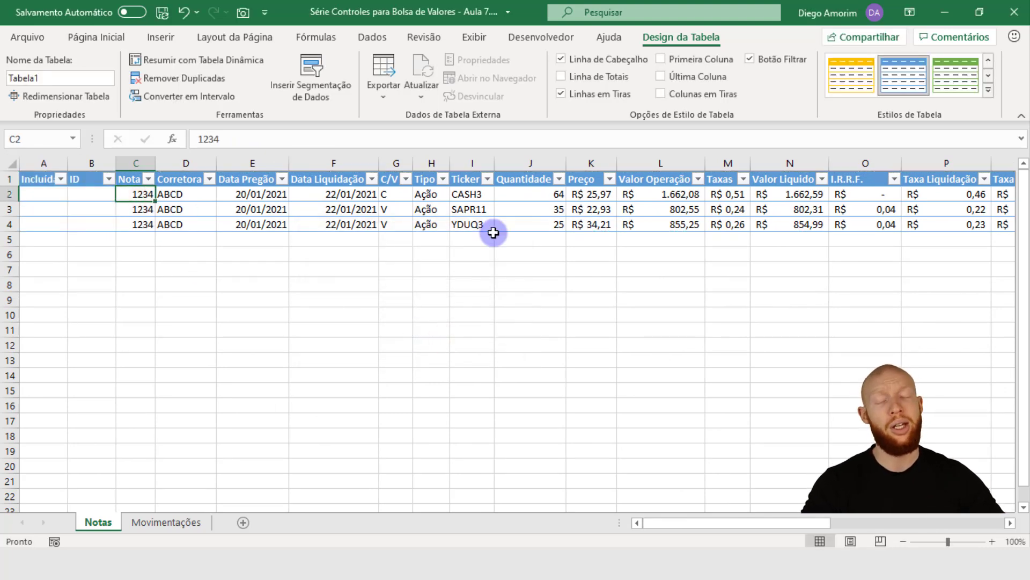
key(Up)
key(Left)
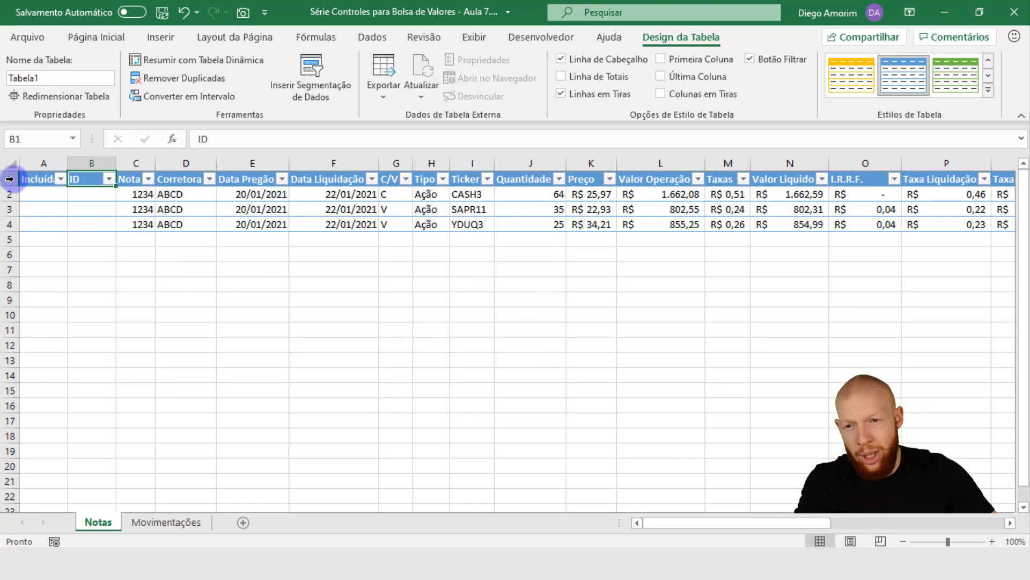
click(11, 163)
double_click(67, 160)
click(102, 206)
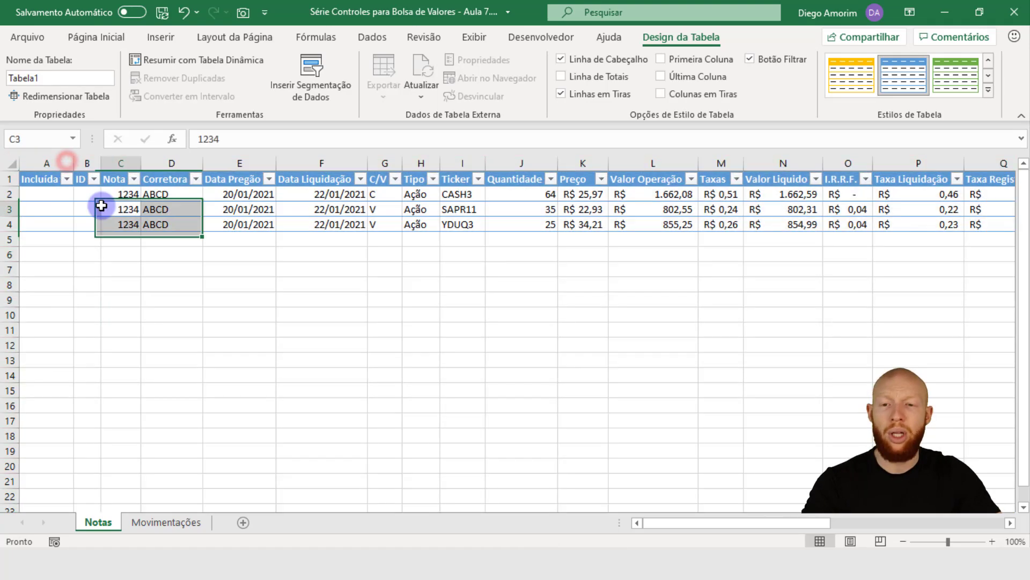
Number the three notes 1, 2 and 3 in the ID column, cells B2 to B4.
click(89, 194)
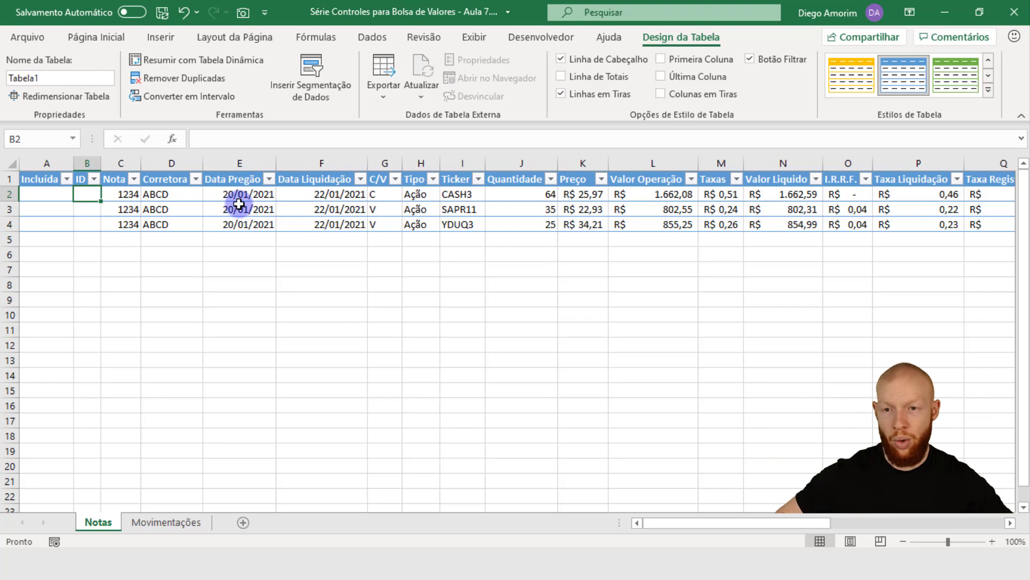
text(1)
key(Return)
text(2)
key(Return)
text(3)
key(Return)
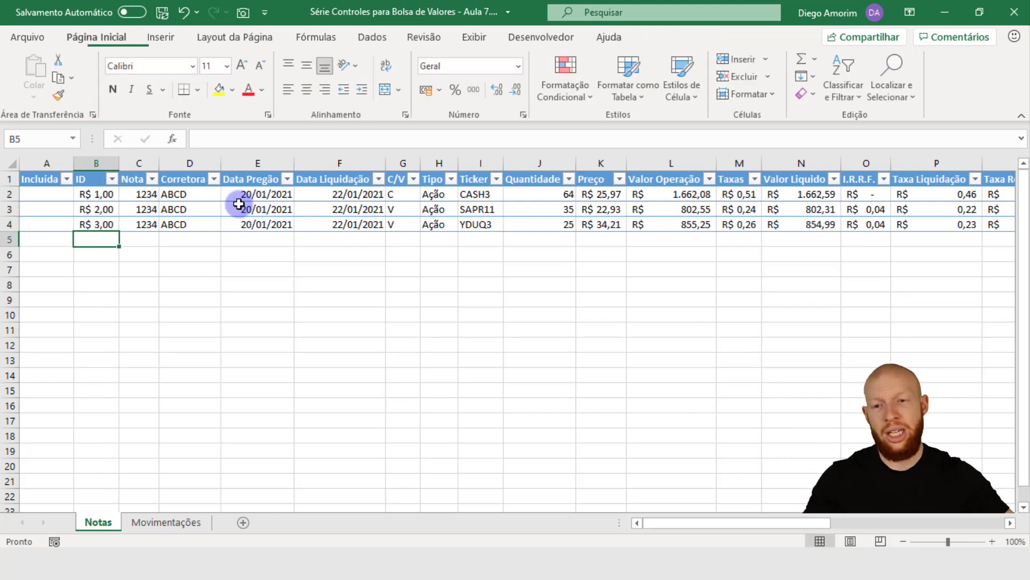
Set the number format of the whole ID column to Geral.
click(102, 159)
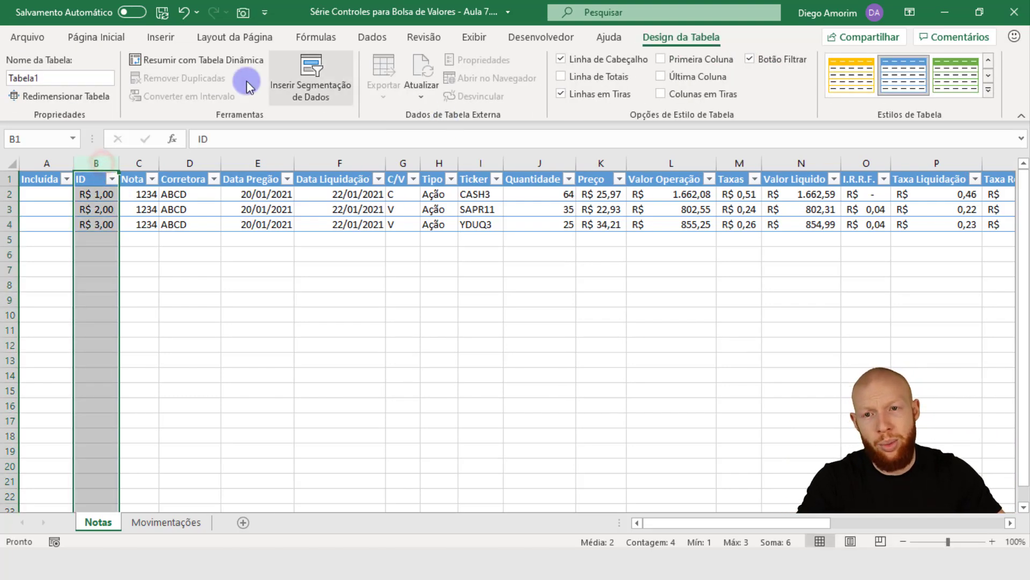
click(121, 38)
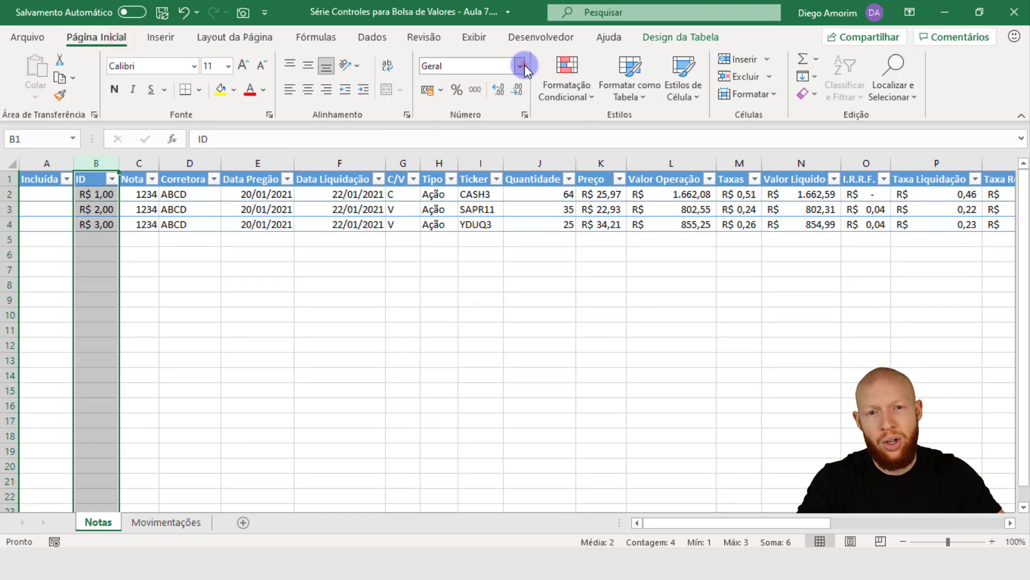
click(519, 66)
click(512, 88)
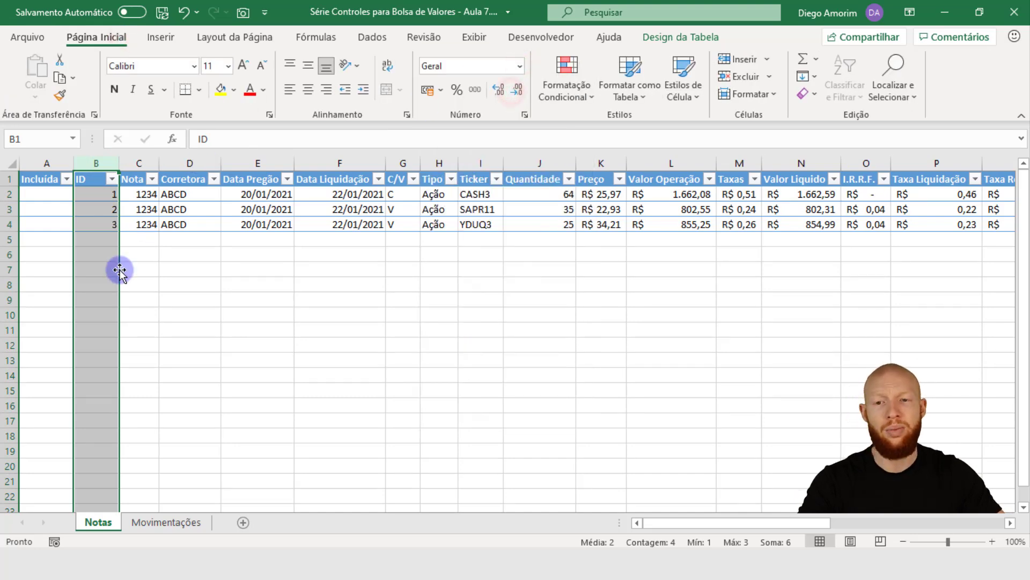
click(97, 194)
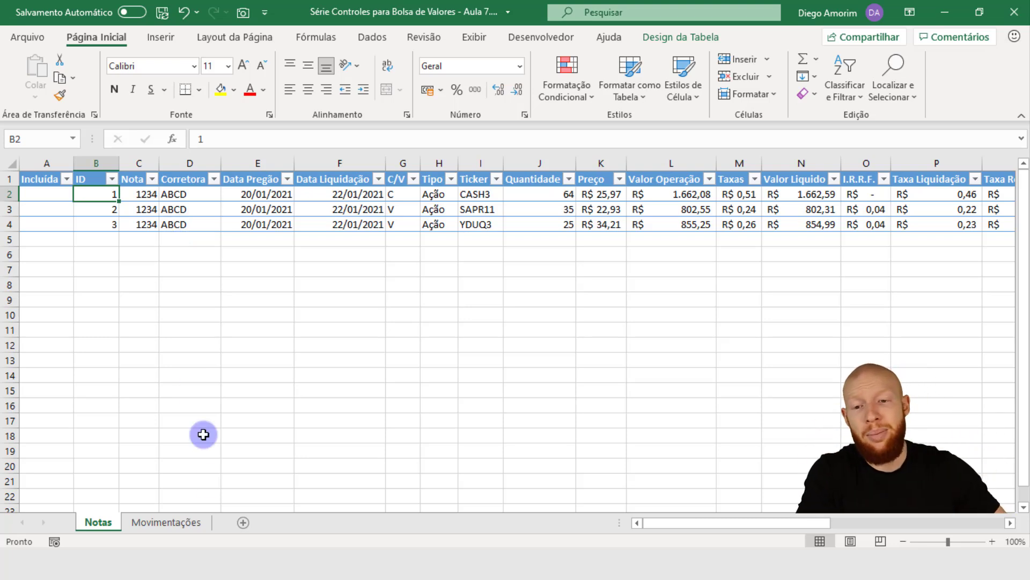
Review the Movimentações table's empty first row, then return to Notas and select the first cell under Incluída.
click(168, 522)
key(ctrl+t)
click(44, 229)
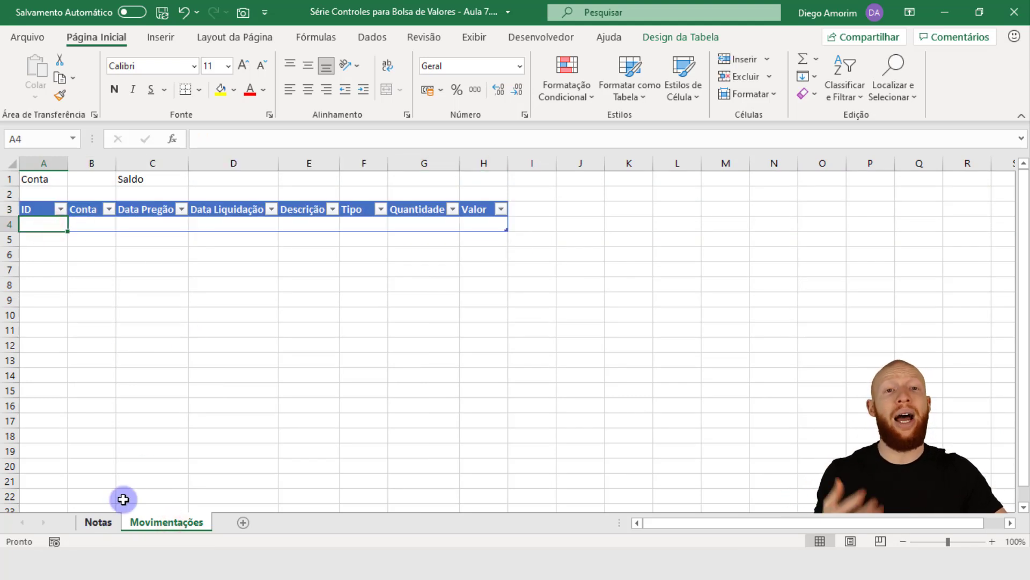
click(99, 523)
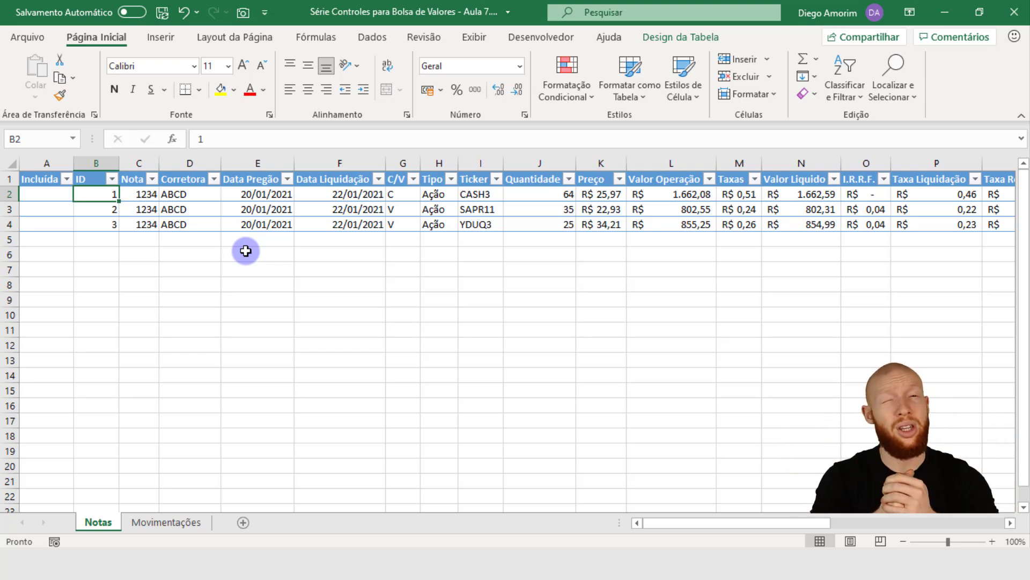
key(Left)
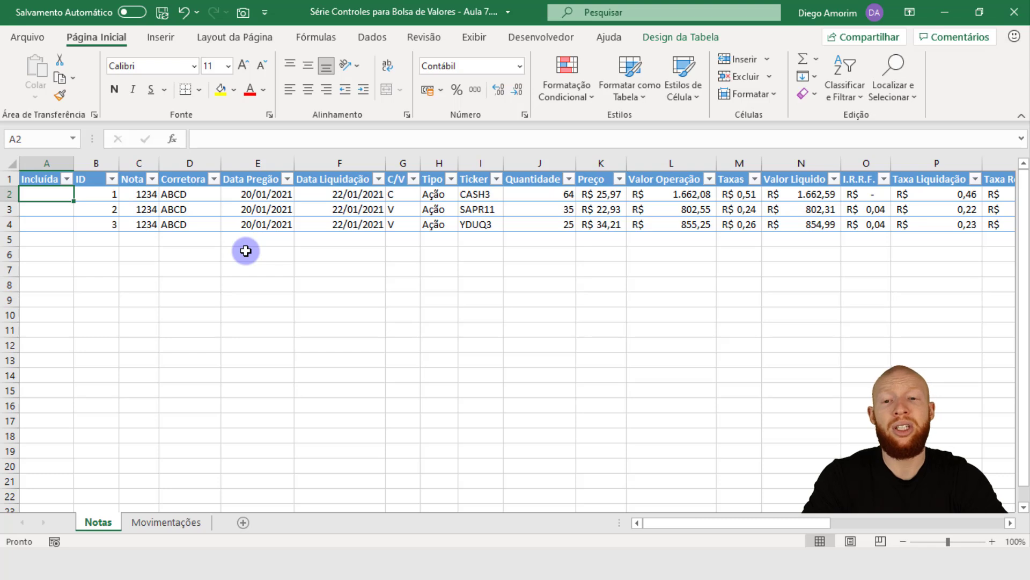
Compare the note rows on the Notas sheet with the empty Movimentações table.
drag(93, 199, 536, 227)
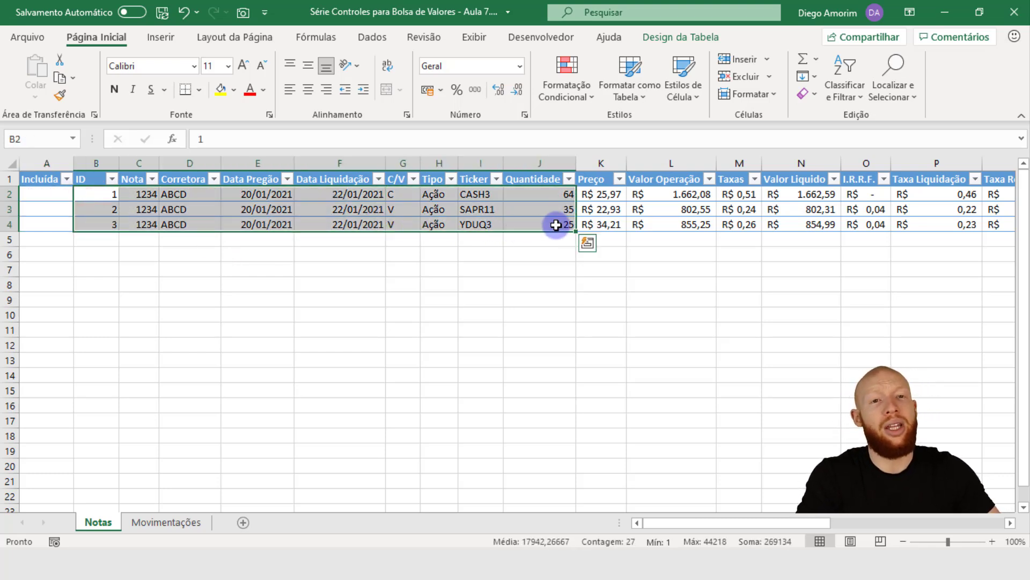
click(535, 195)
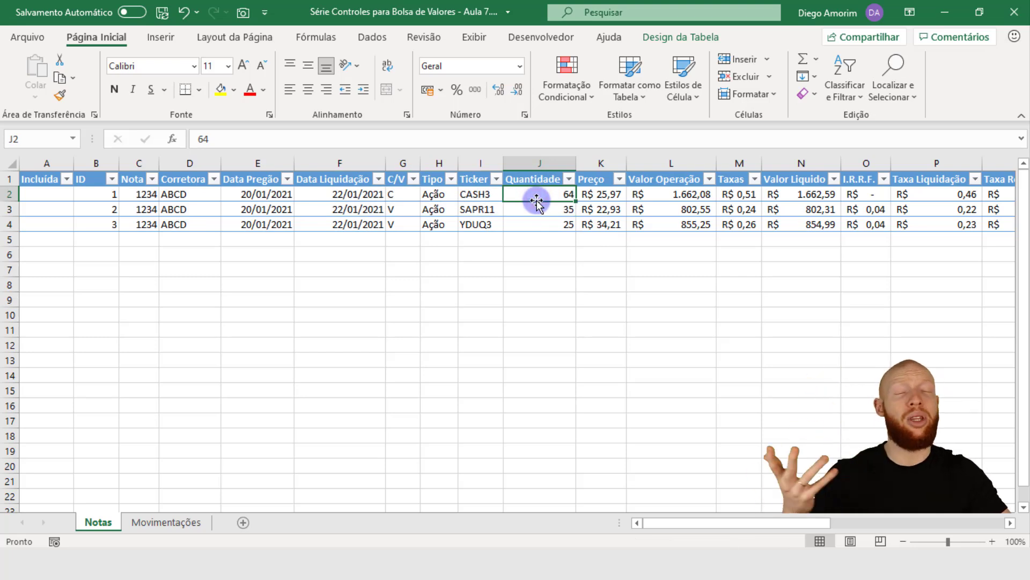
click(177, 523)
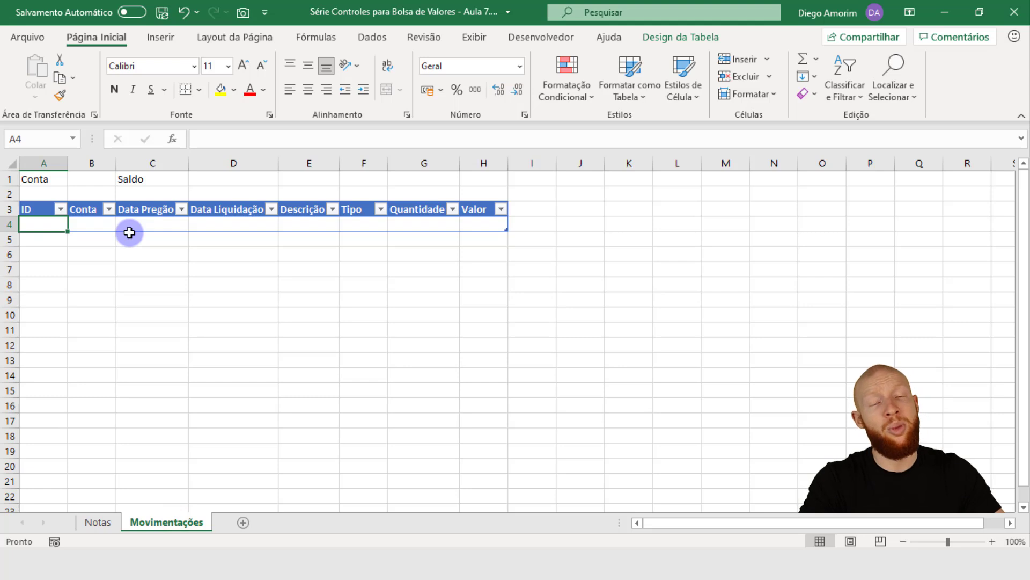
click(96, 520)
drag(51, 191, 405, 214)
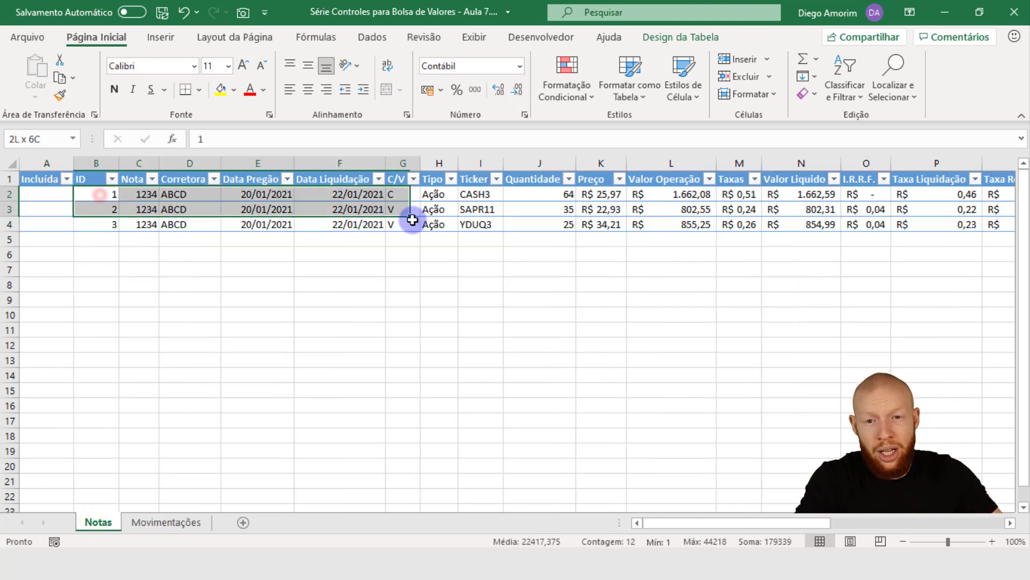
click(167, 521)
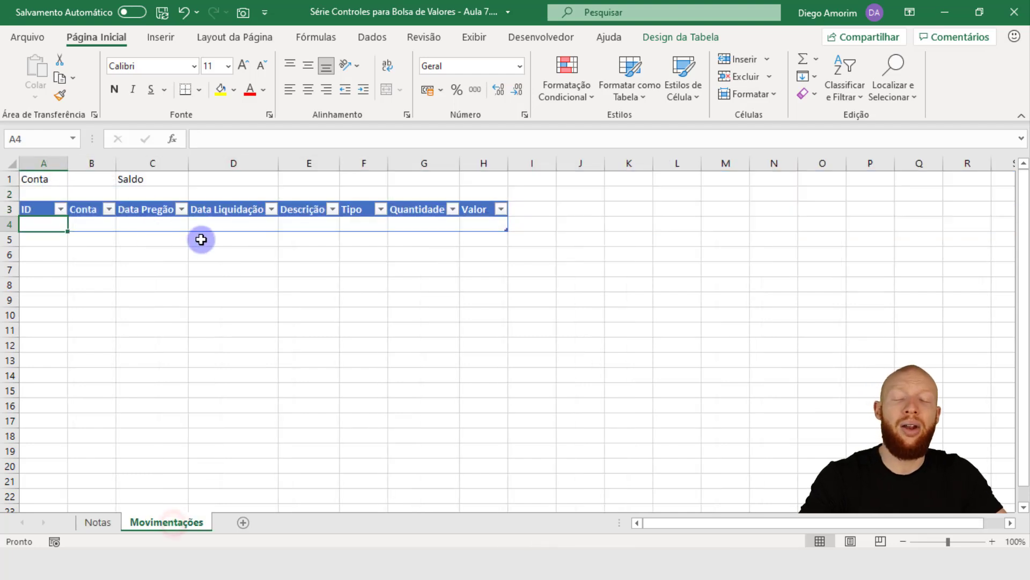
Mark the three notes as included with an x in the Incluída column, cells A2 to A4 of Notas.
click(100, 521)
click(65, 199)
text(X)
key(Return)
text(x)
key(Return)
text(x)
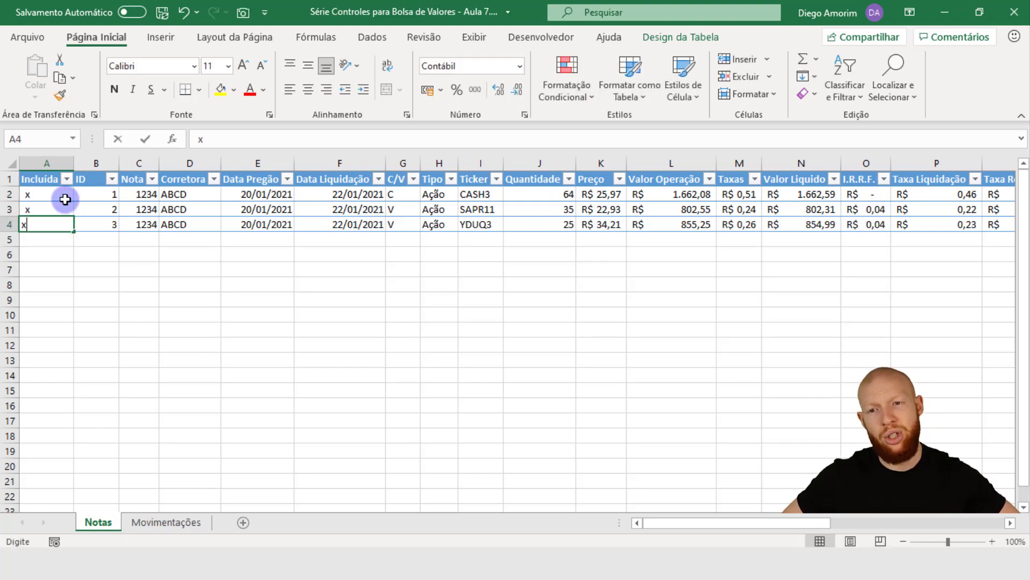
key(Return)
key(Right)
Clear the Incluída marks and the ID numbers of the three notes on the Notas sheet.
click(166, 522)
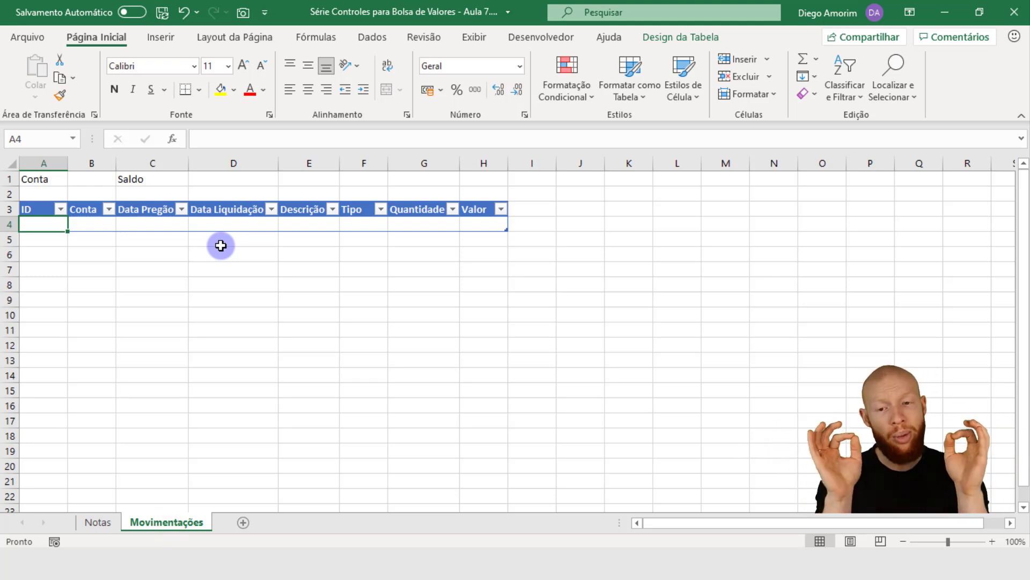
click(99, 521)
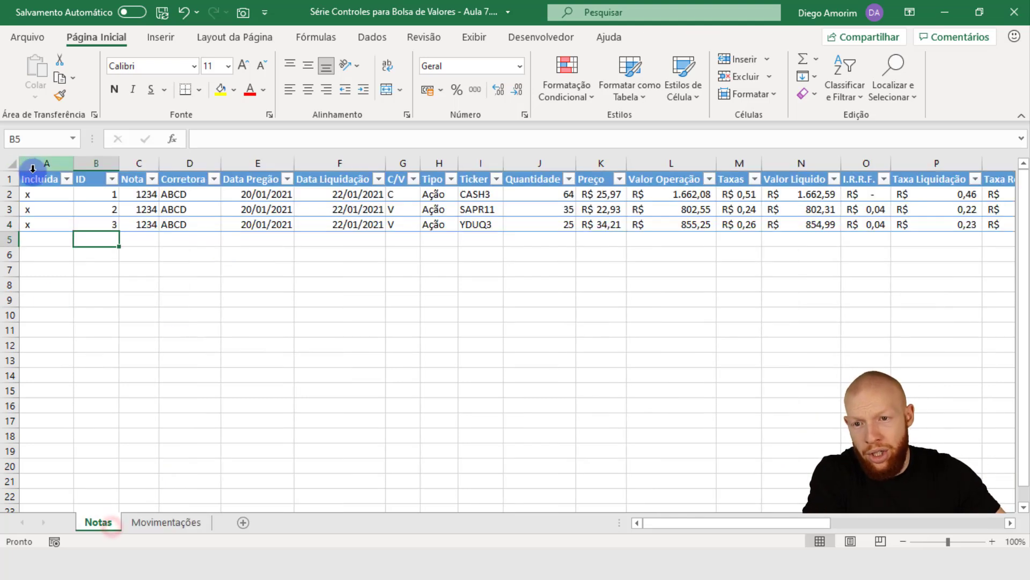
drag(42, 194, 46, 223)
key(Delete)
drag(108, 194, 106, 226)
key(Delete)
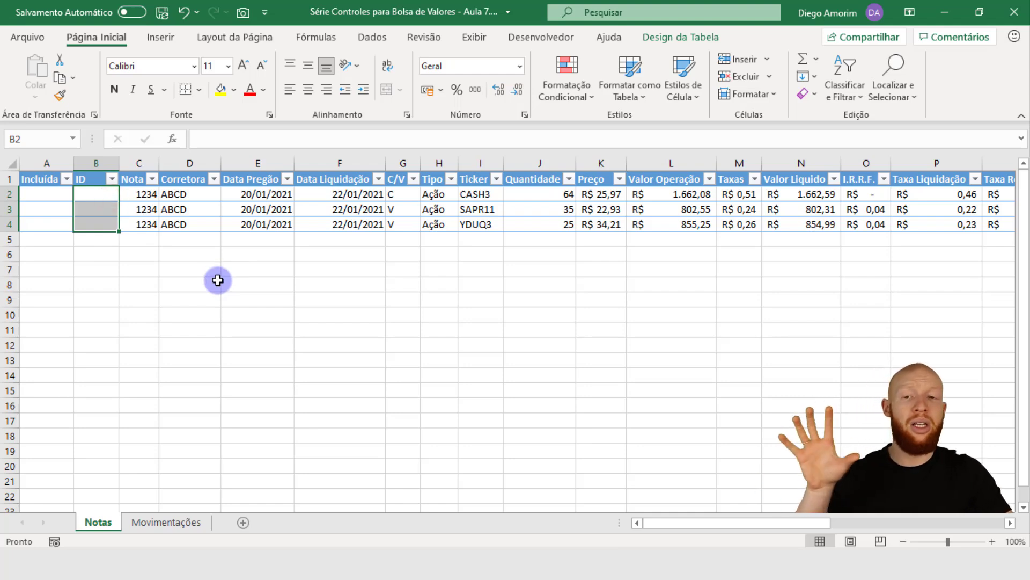
Compare the ID column of Movimentações with the ID cells and the first Data Pregão entry on Notas.
click(161, 521)
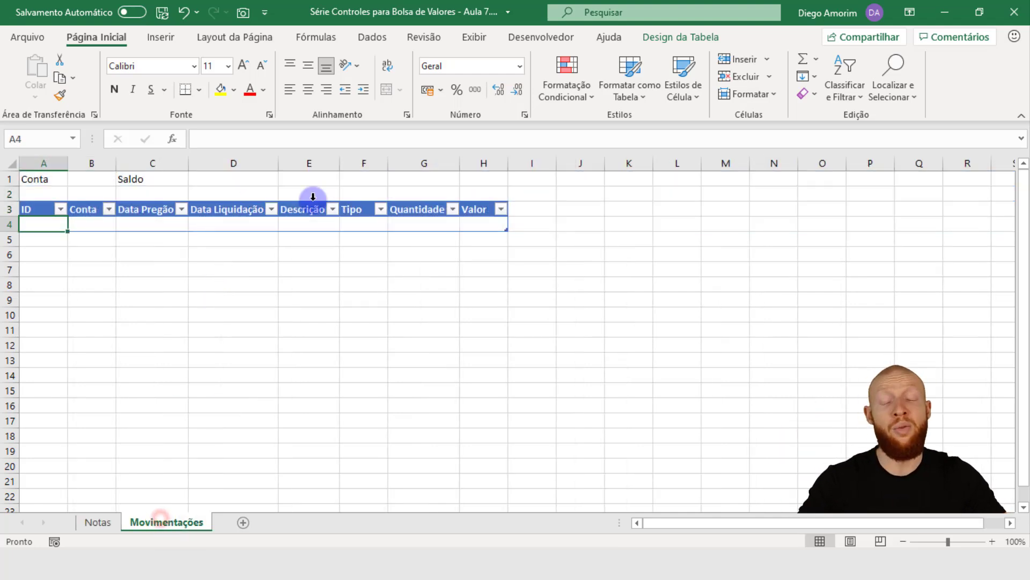
drag(36, 209, 35, 230)
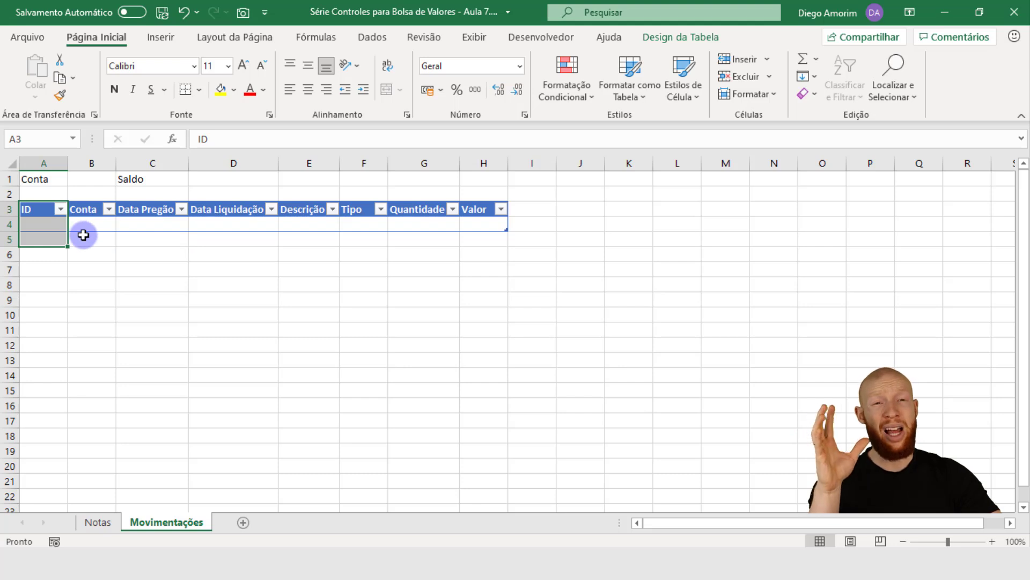
click(98, 521)
drag(98, 193, 100, 222)
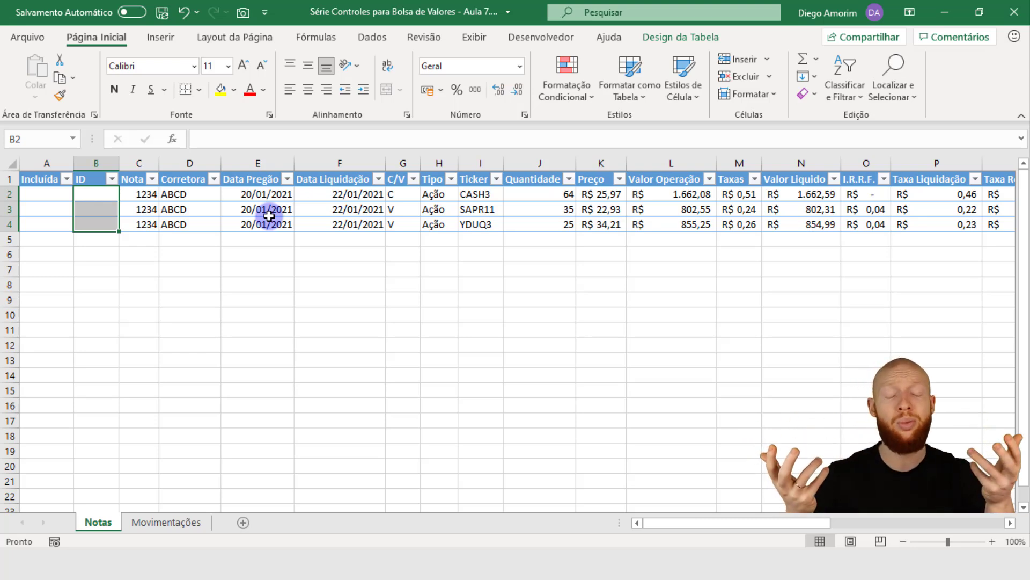
click(193, 521)
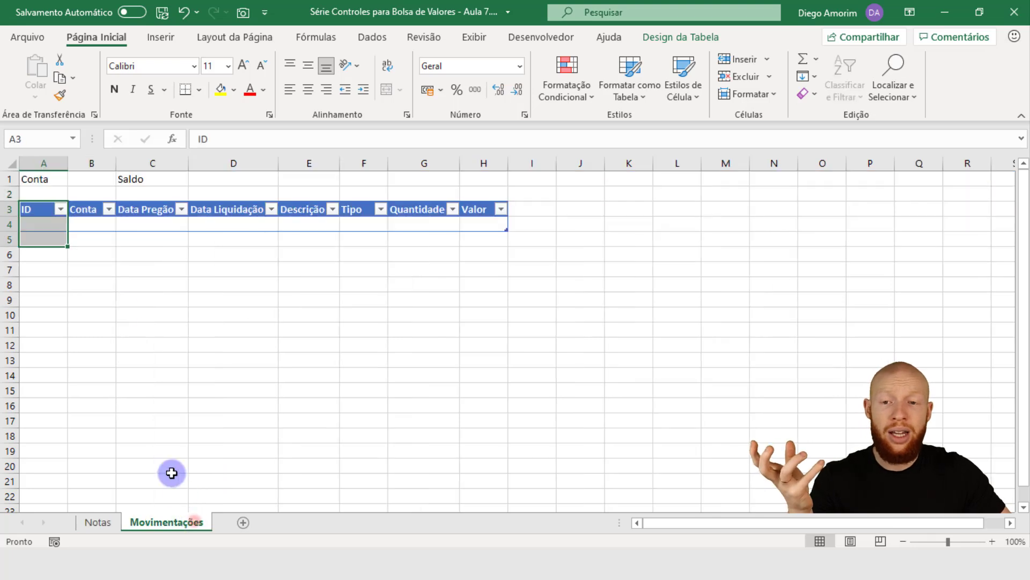
click(62, 220)
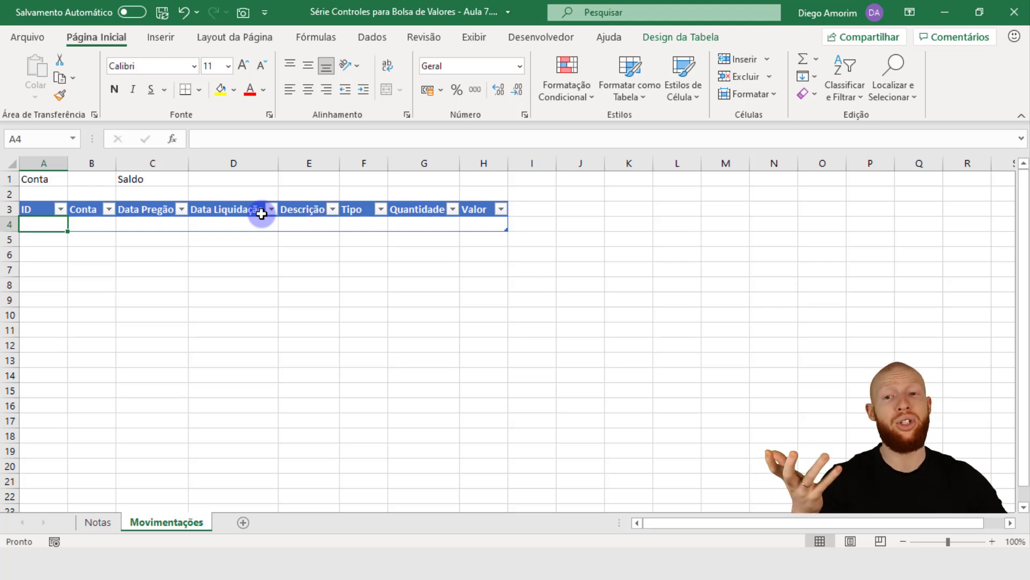
click(96, 522)
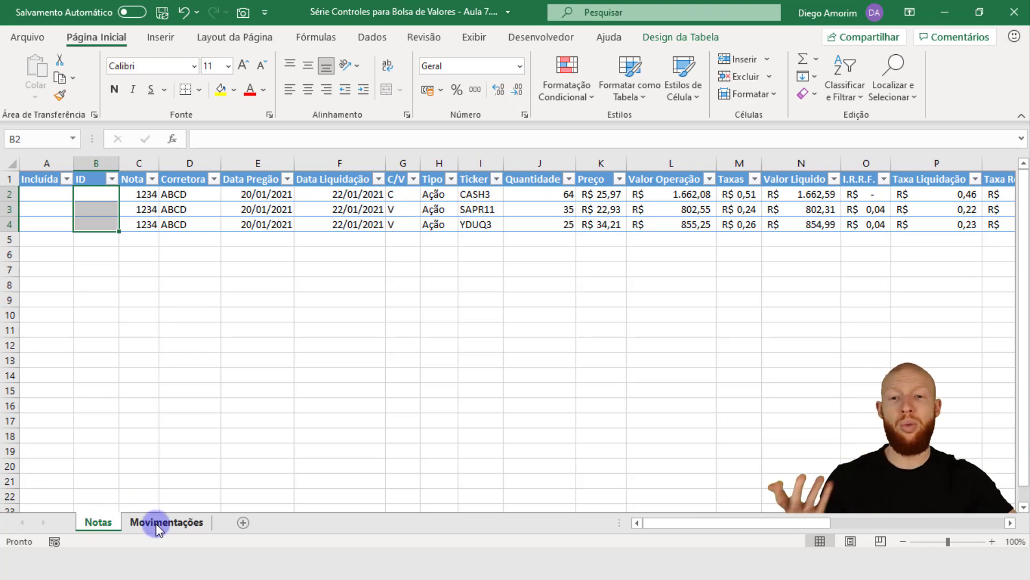
click(263, 196)
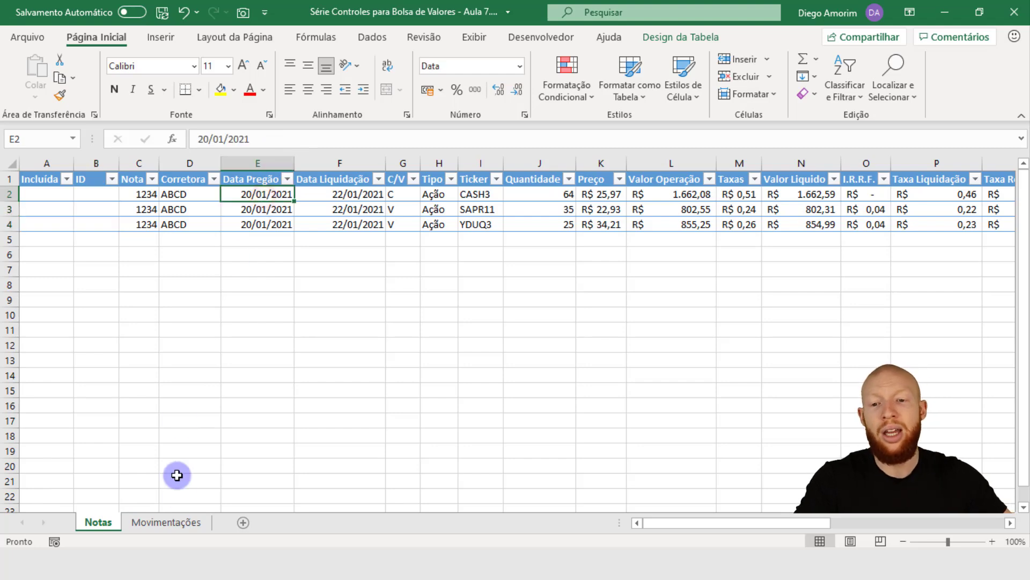
Enter ID 1 and account ABCD in the first row of the Movimentações table.
click(177, 520)
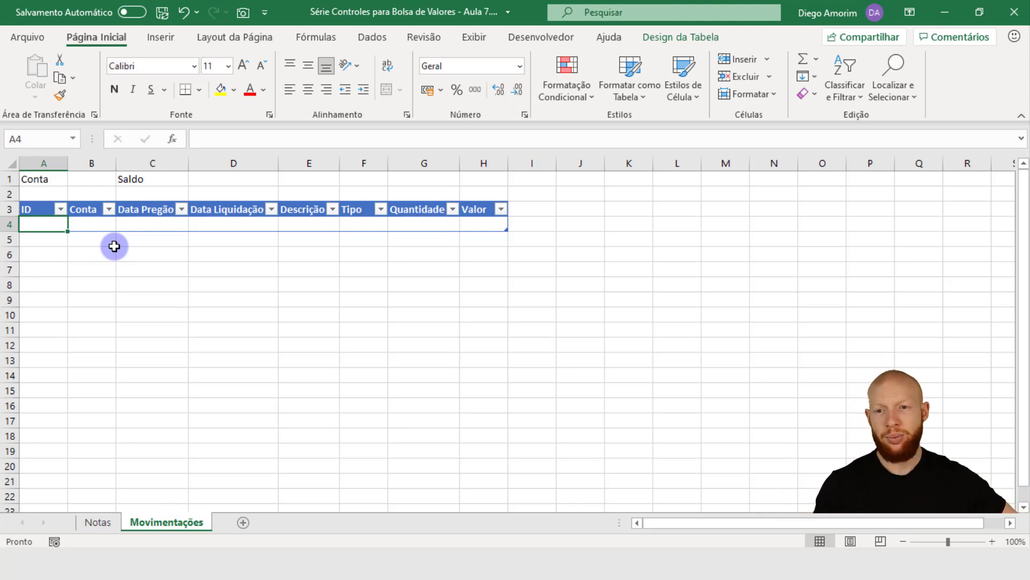
text(1)
key(Tab)
text(ABCD)
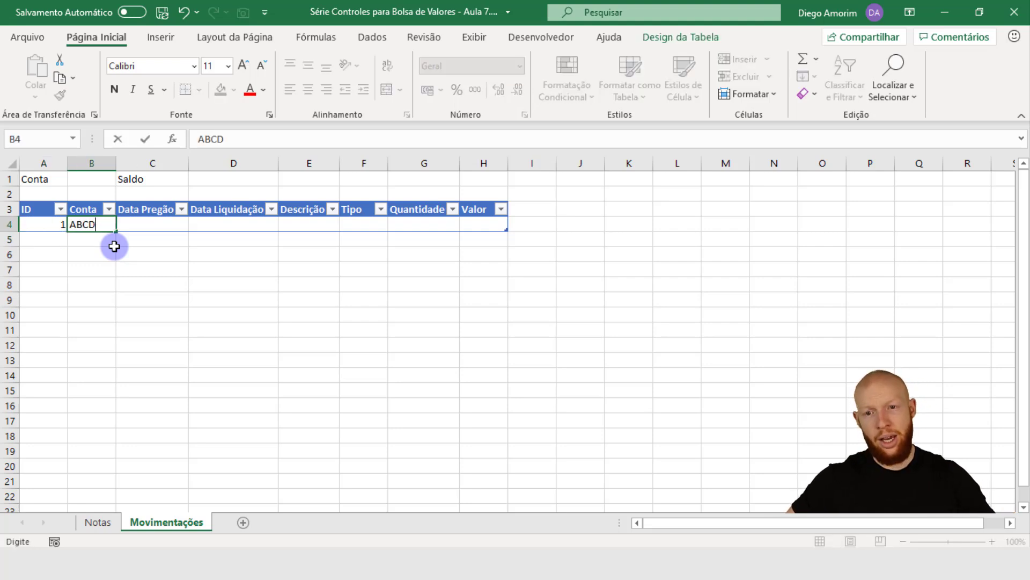
key(Tab)
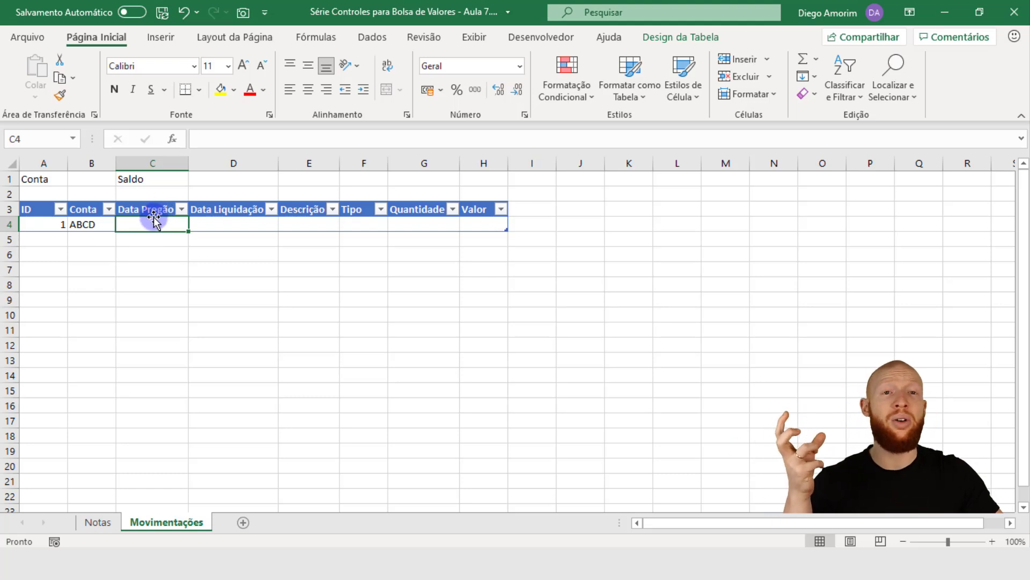
Enter 1/1 as both Data Pregão and Data Liquidação in the first row of Movimentações.
click(219, 223)
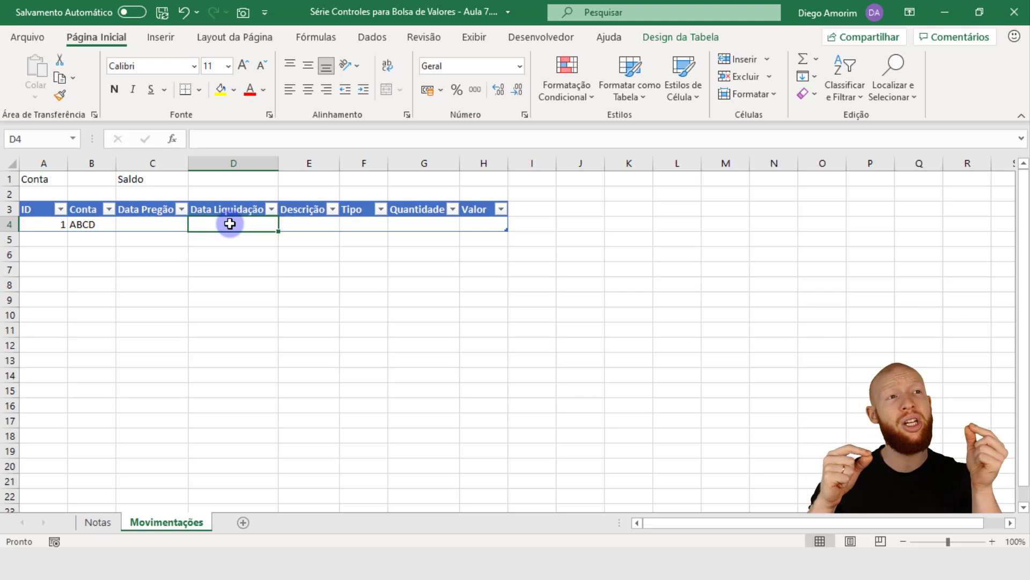
key(Left)
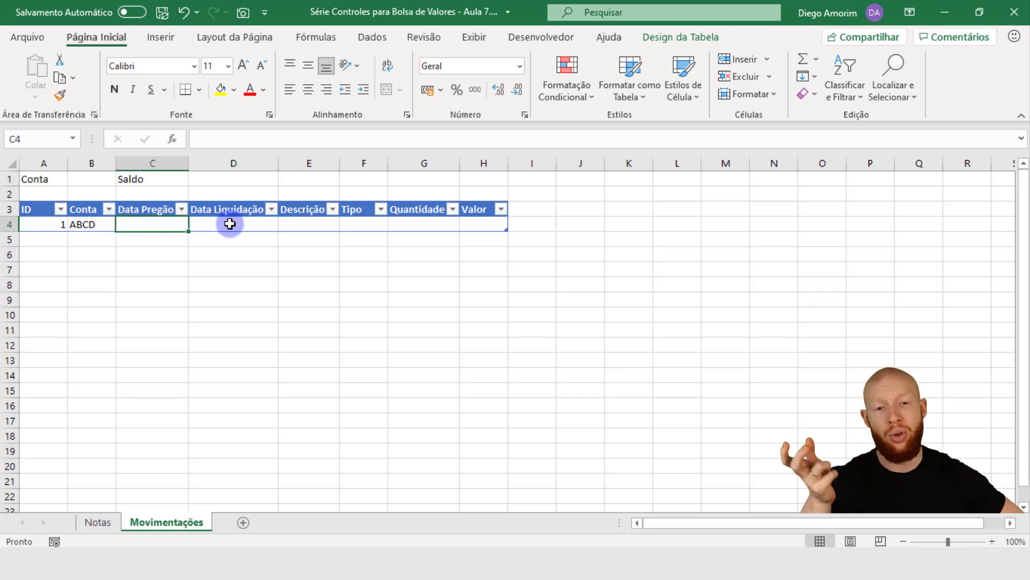
text(1/1)
key(Tab)
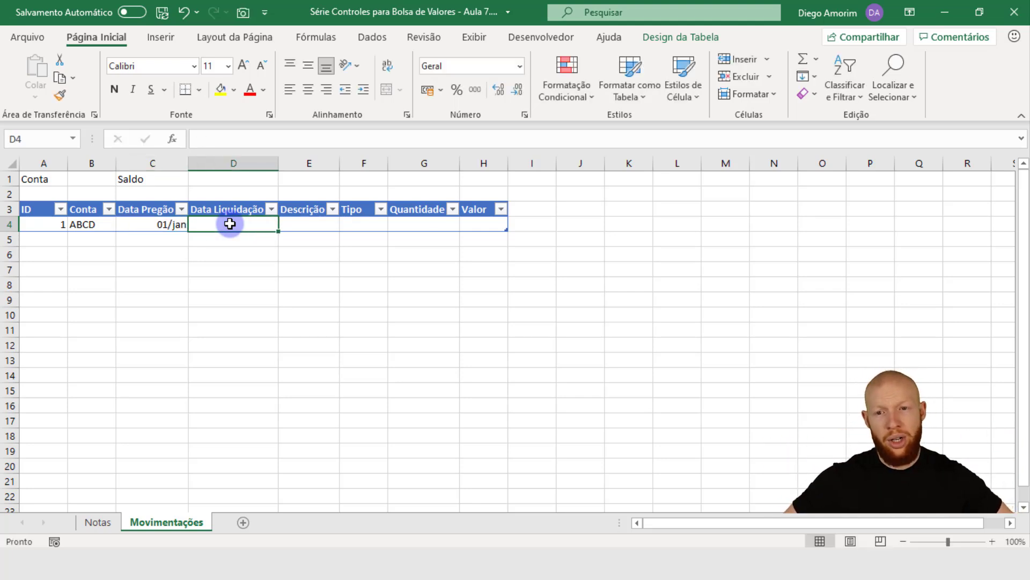
text(1/1)
key(ctrl+Return)
Set the number format of the two date cells, C4 and D4, to Data.
key(Up)
key(Left)
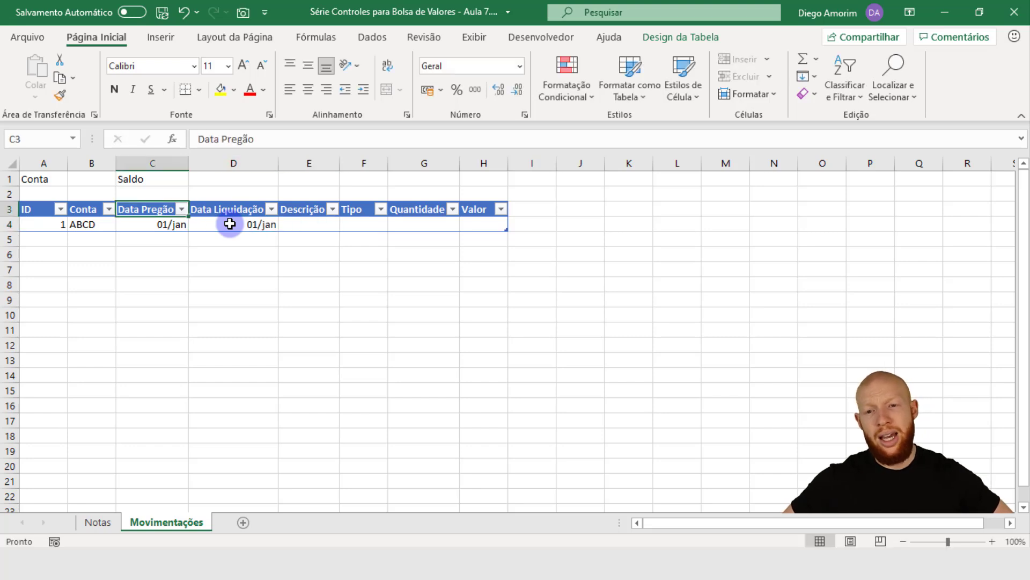
key(Down)
key(shift+Right)
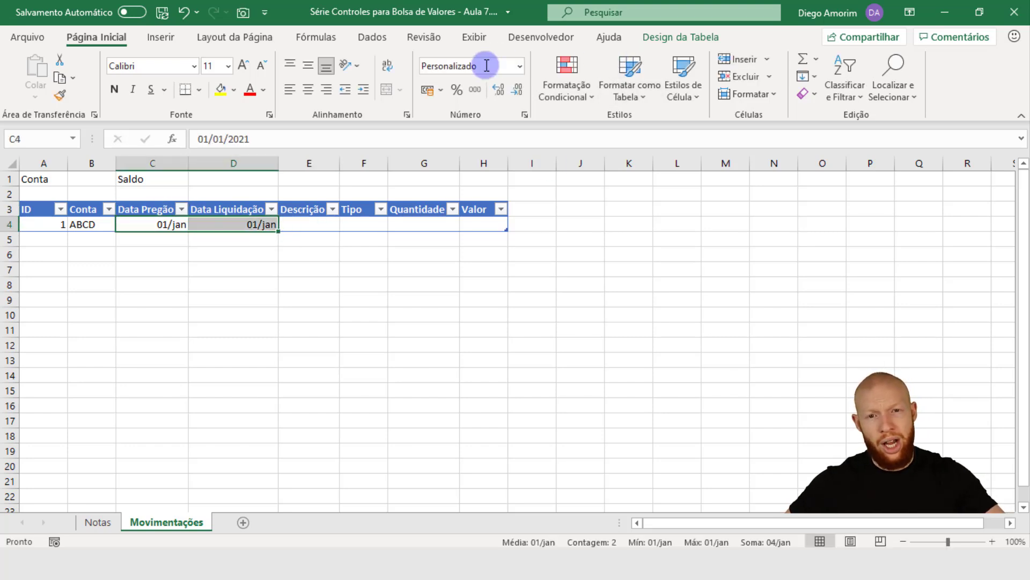
click(520, 67)
click(495, 232)
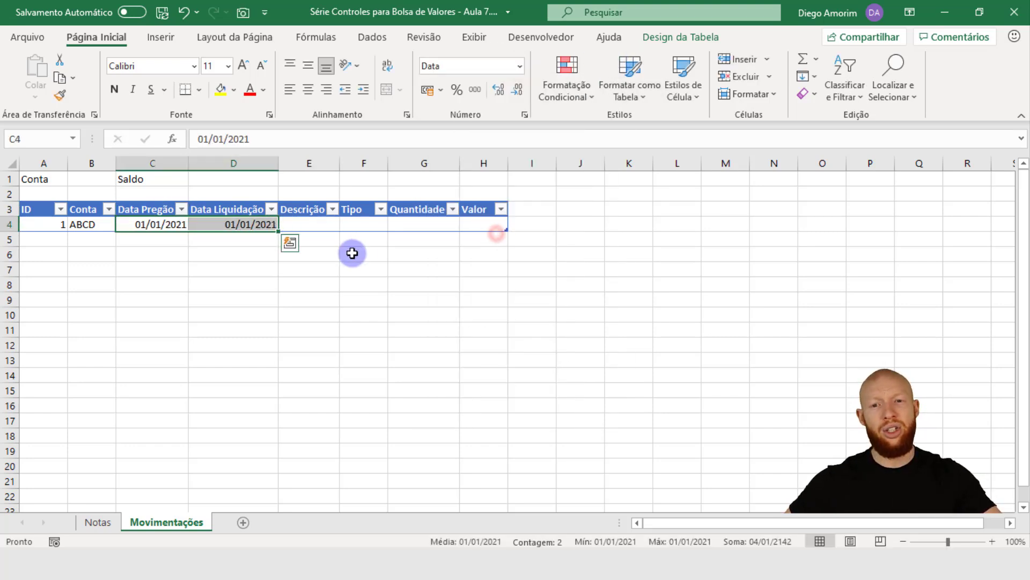
Enter the description "Aporte ABCD" and the type "Aporte" in the first row of Movimentações.
click(308, 231)
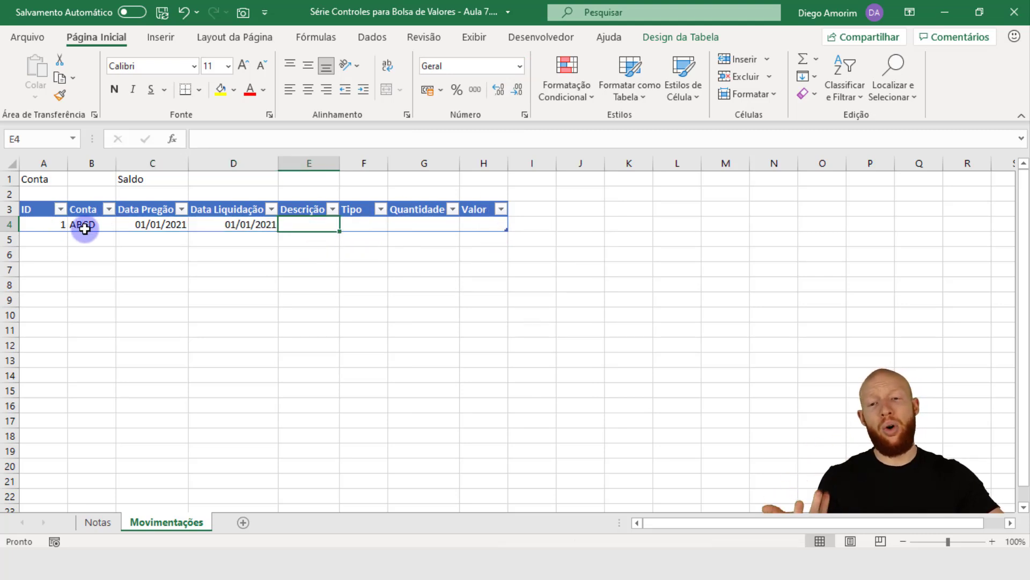
text(A)
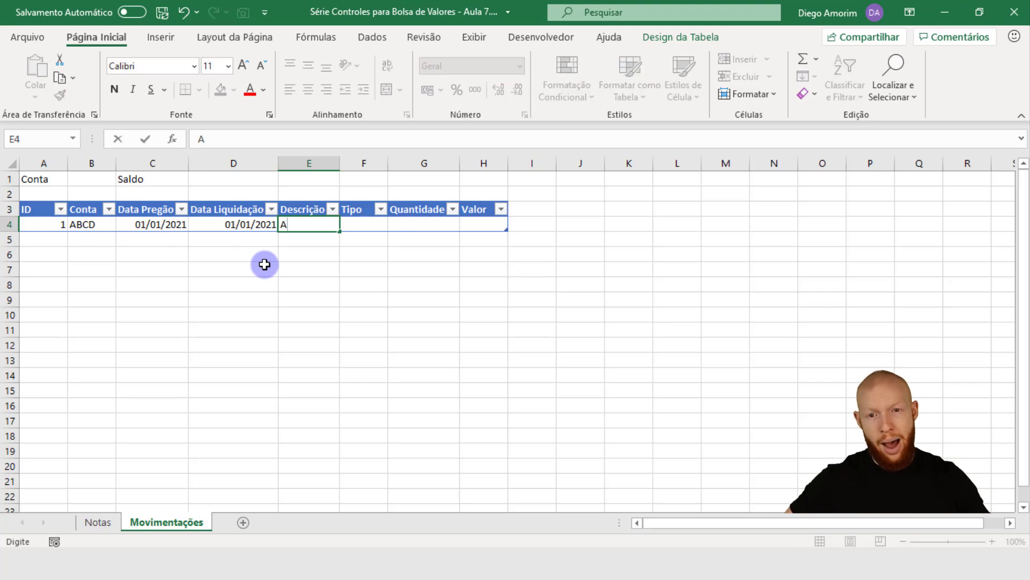
text(porte ABCD)
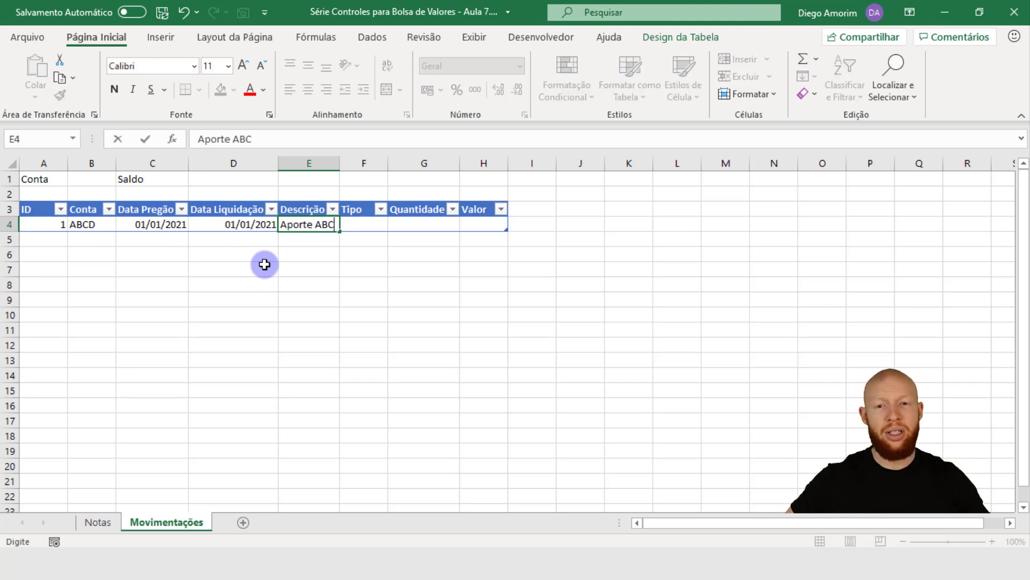
key(Tab)
text(Aprte)
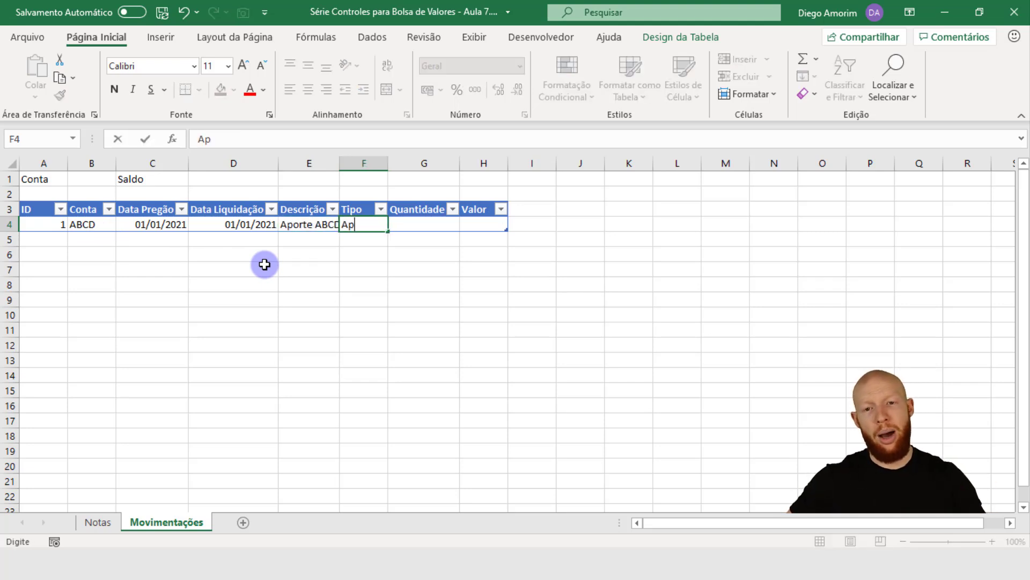
key(BackSpace)
key(BackSpace)
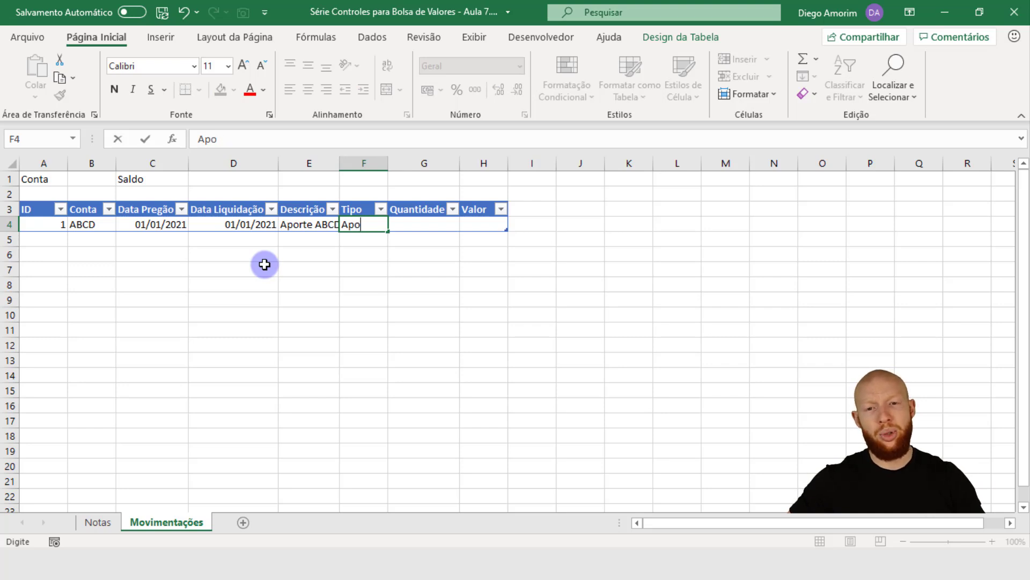
text(rte)
key(Return)
List the movement types Aporte, Retirada and Provento in cells F7 to F9 below the Movimentações table.
key(Down)
key(Right)
key(Down)
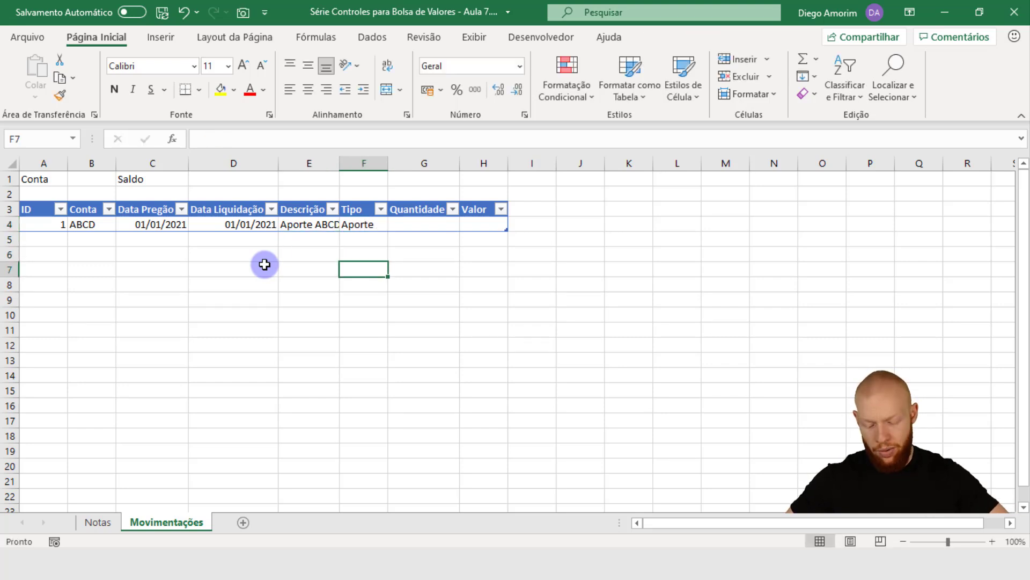
text(Aporte)
key(Return)
text(Reti)
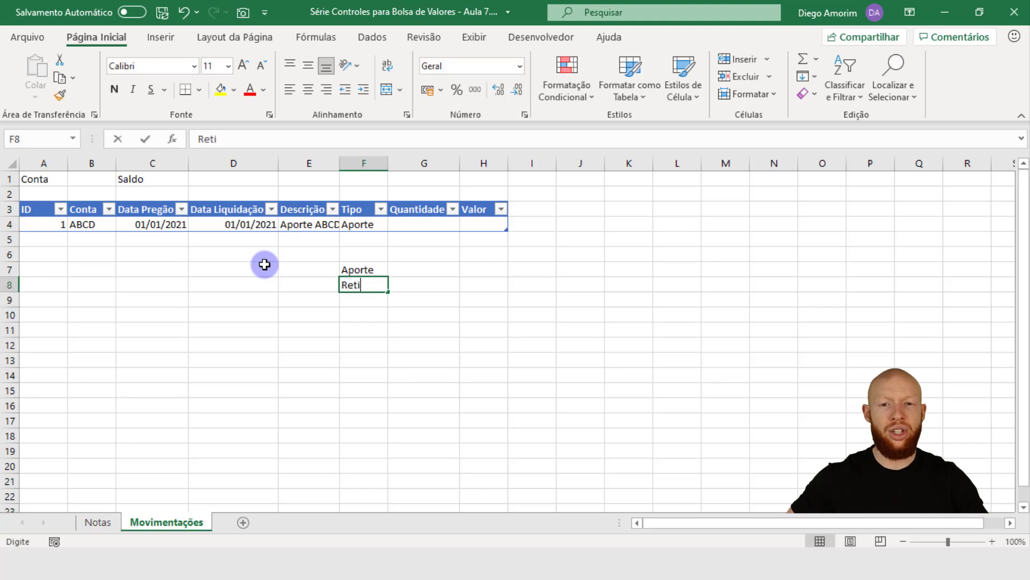
text(radad)
key(Return)
text(Provent)
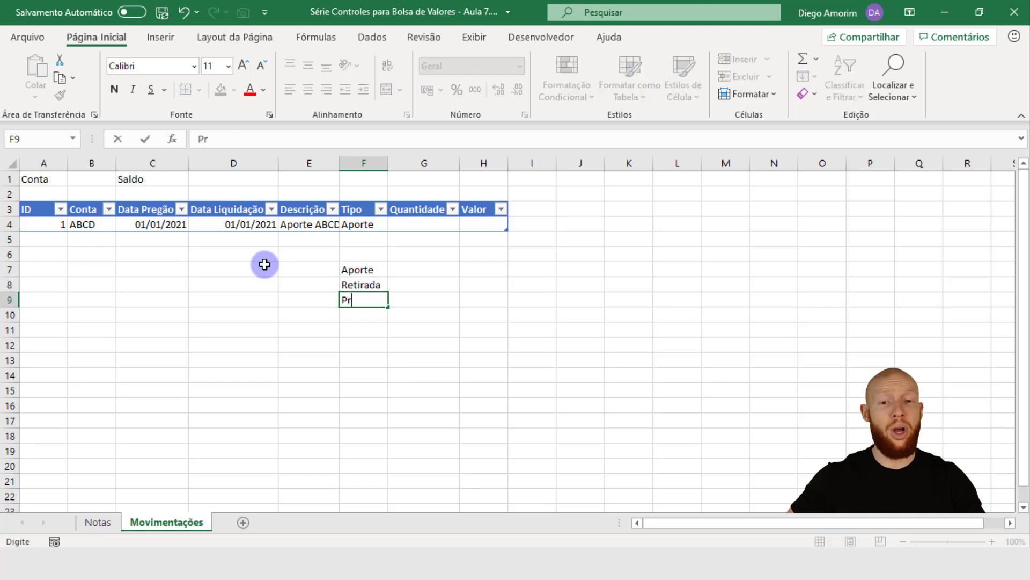
key(Tab)
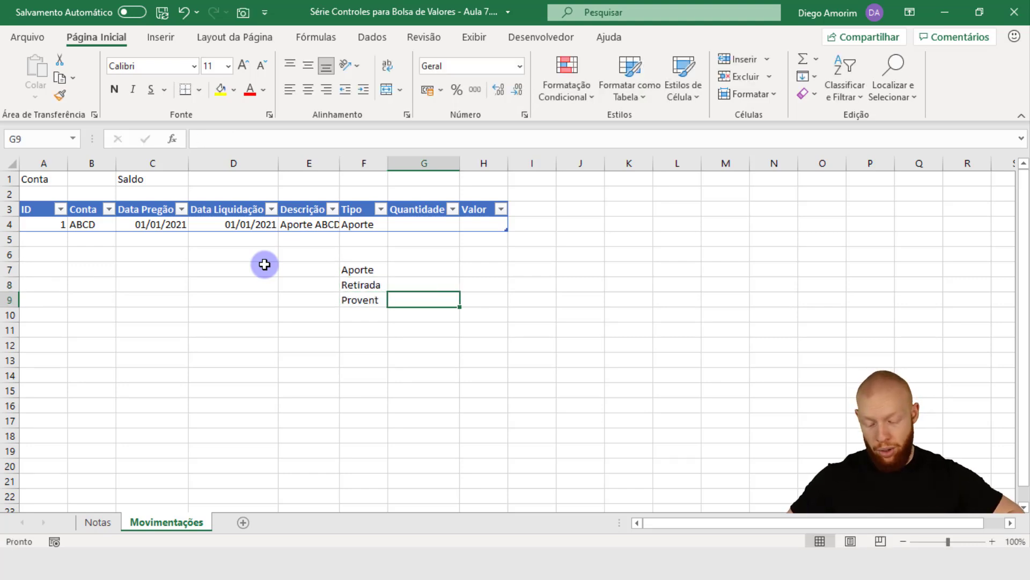
key(Left)
key(F2)
text(o)
key(Tab)
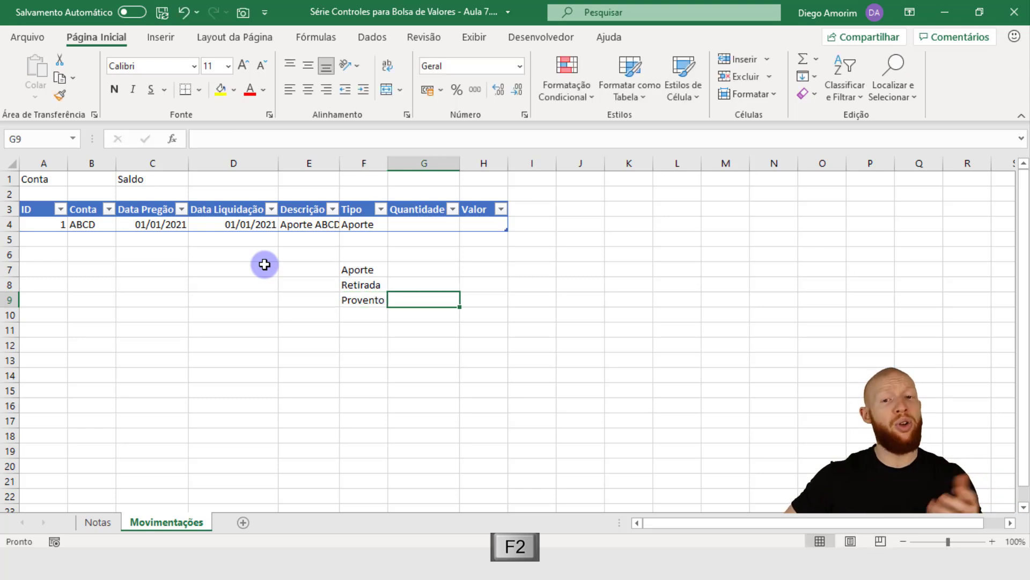
List the Provento kinds Rendimento and Dividendo in cells G9 and G10, and try JCP in G11.
text(Redimen)
key(BackSpace)
key(BackSpace)
key(BackSpace)
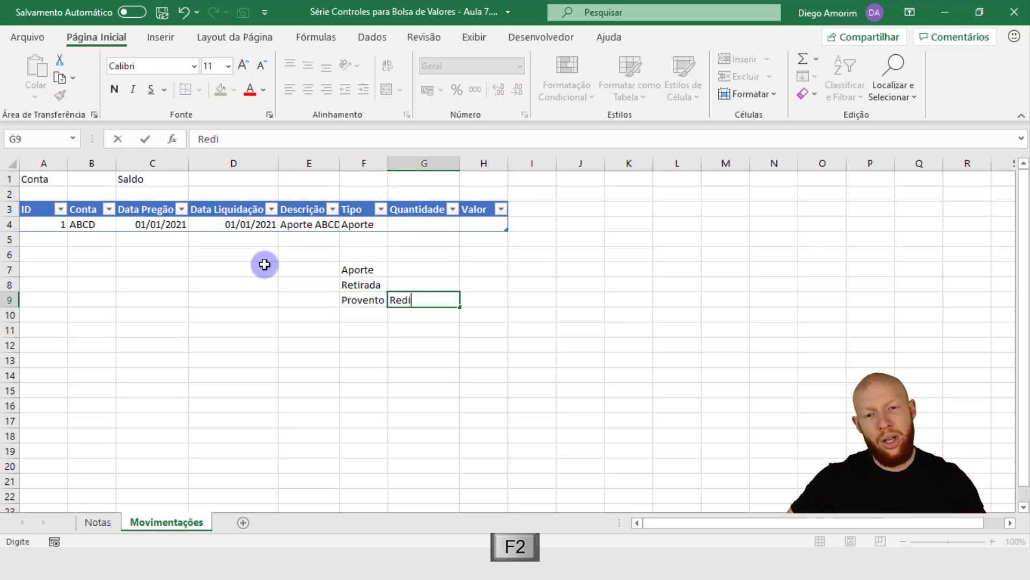
text(imento)
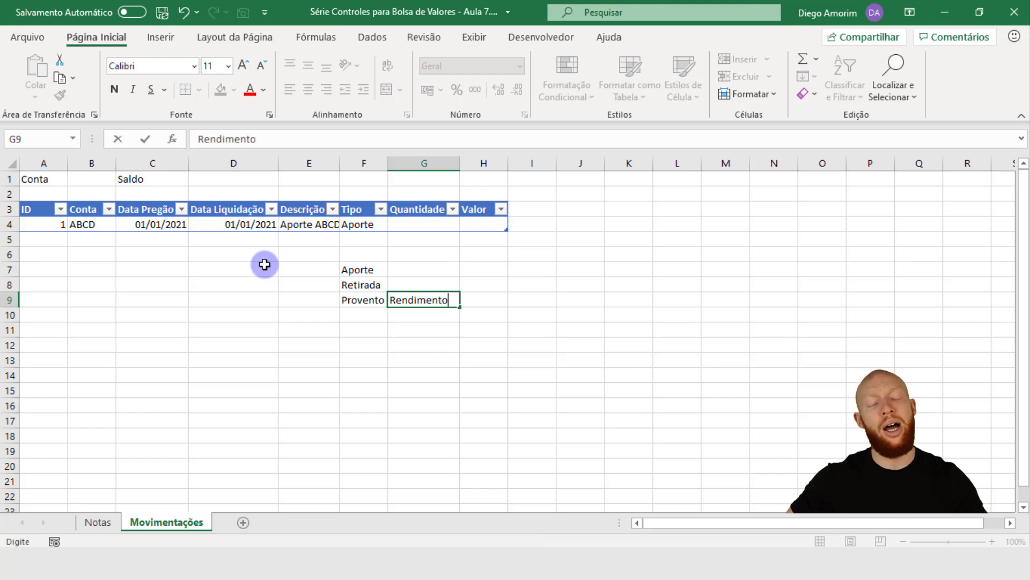
key(Return)
key(Right)
text(Dividendo)
key(Return)
text(Juro Sobre)
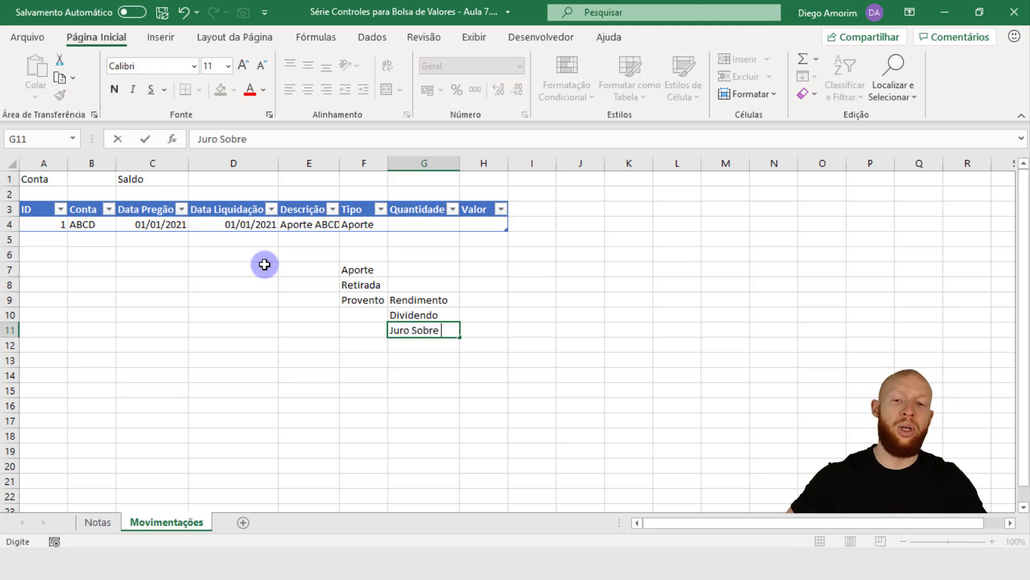
key(Escape)
text(JCP)
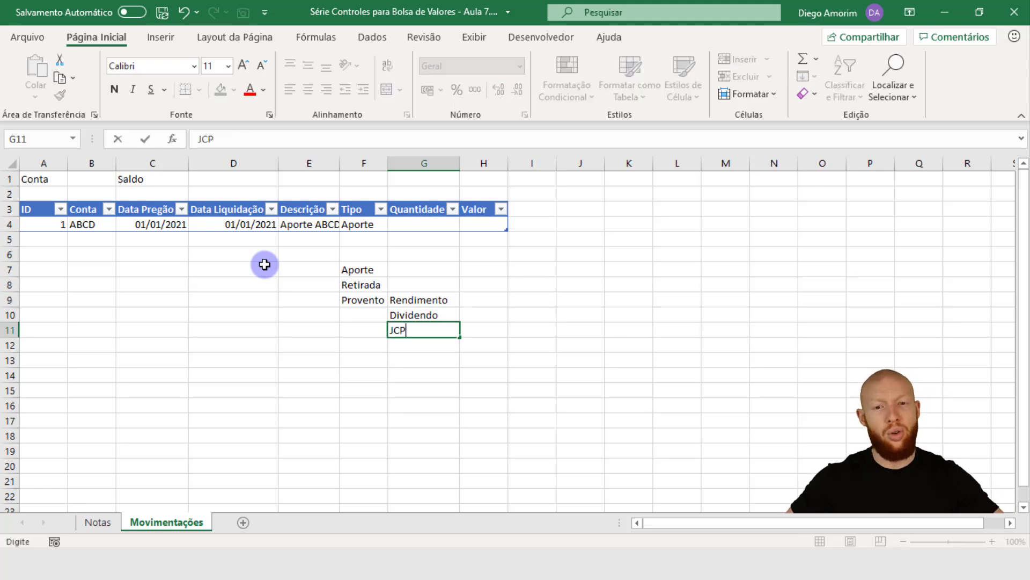
Discard the unfinished G11 entry and clear the Provento kinds in column G.
key(Escape)
key(Up)
key(Up)
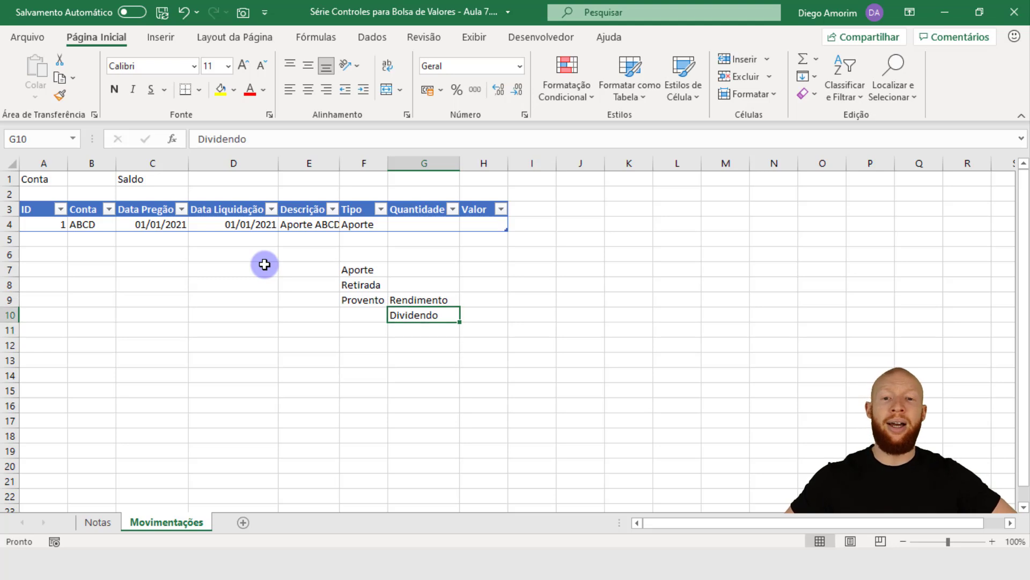
key(Left)
key(Right)
key(shift+Down)
key(Delete)
Add the movement types Resultado and I.R.R.F. in cells F10 and F11, below Provento.
key(Down)
key(Left)
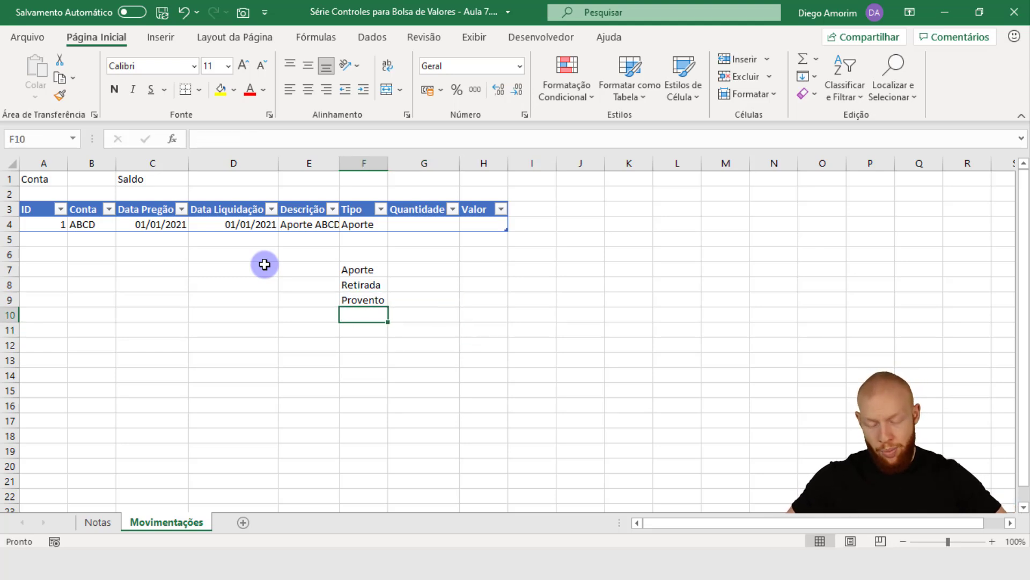
text(Resultado)
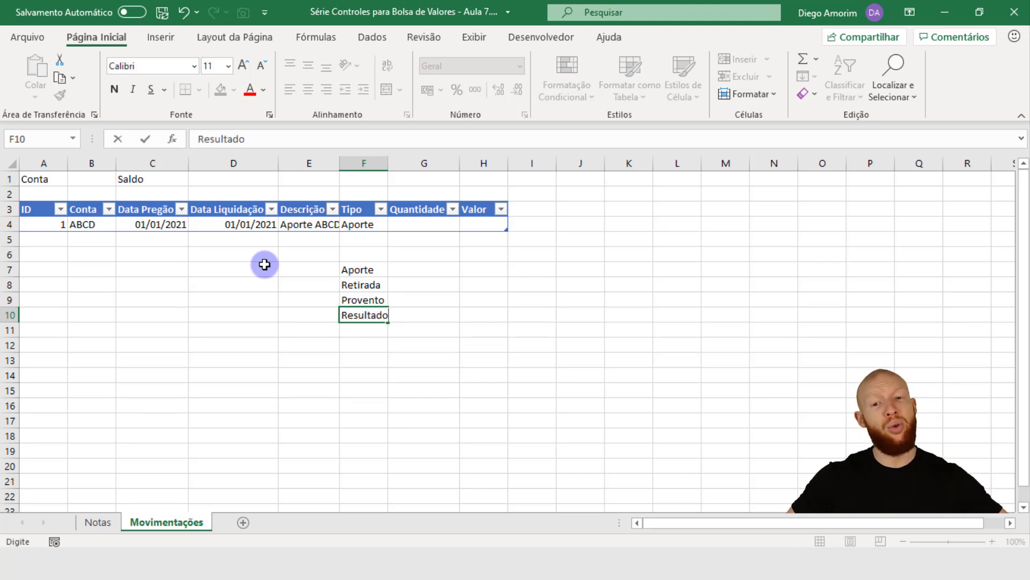
key(Return)
text(I.R.)
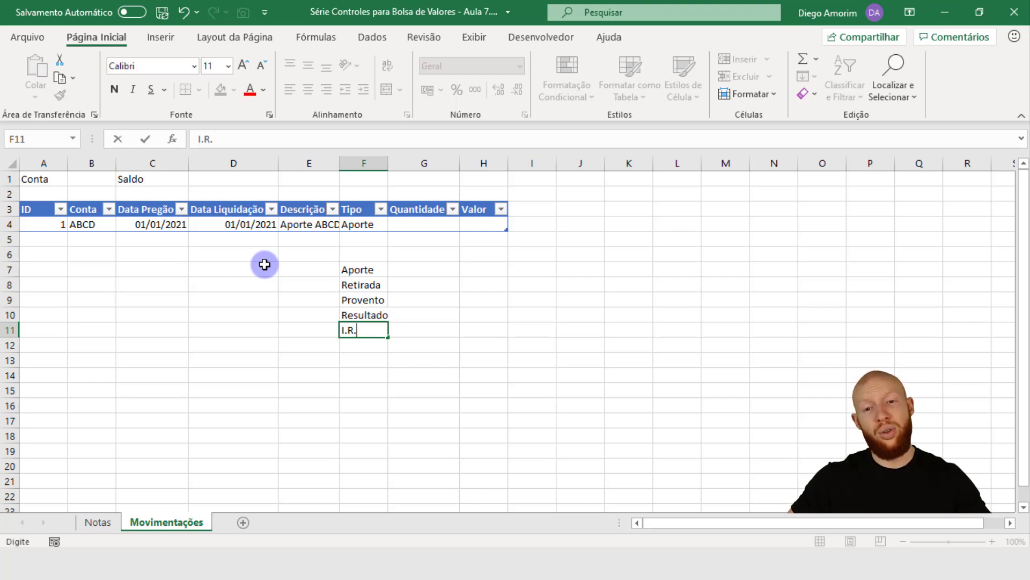
key(Return)
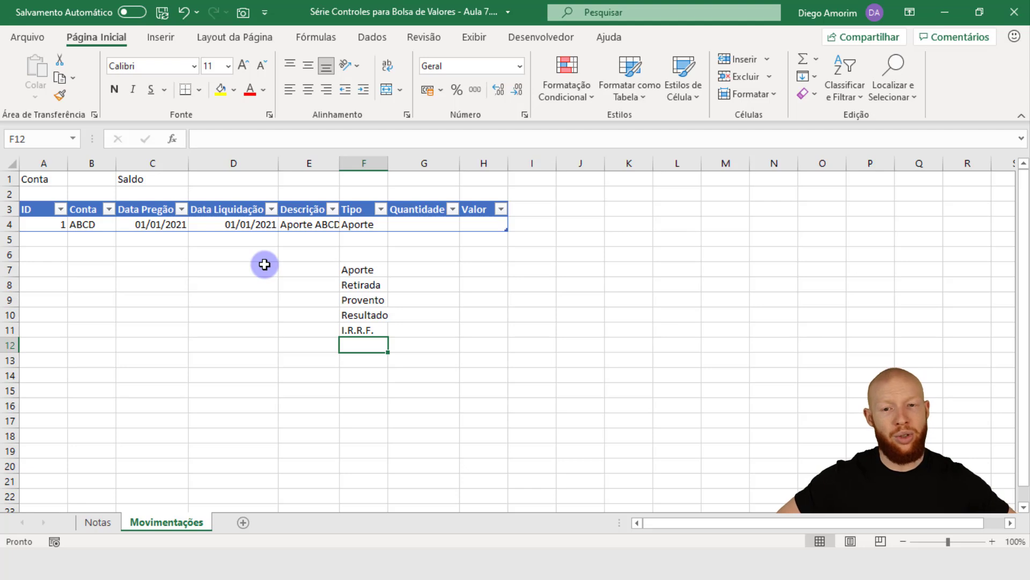
Clear the whole list of movement types in cells F7 to F11.
key(Up)
key(shift+Up)
key(shift+Up)
key(shift+Up)
key(shift+Up)
key(Delete)
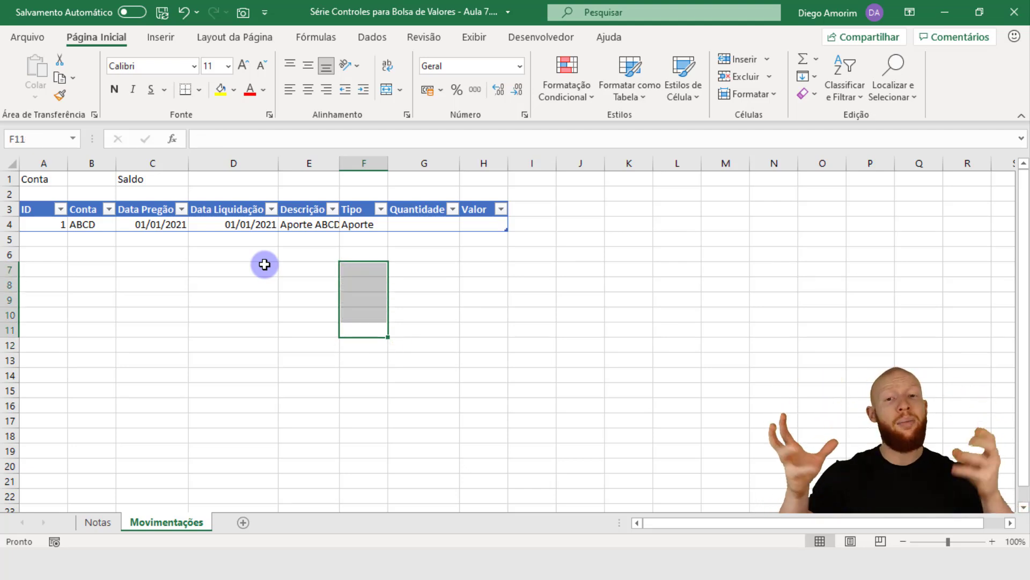
Enter 5000 as the Valor of the first movement in H4 and apply the R$ accounting format to it.
key(Up)
key(Up)
key(Up)
key(Up)
key(Up)
key(Up)
key(Up)
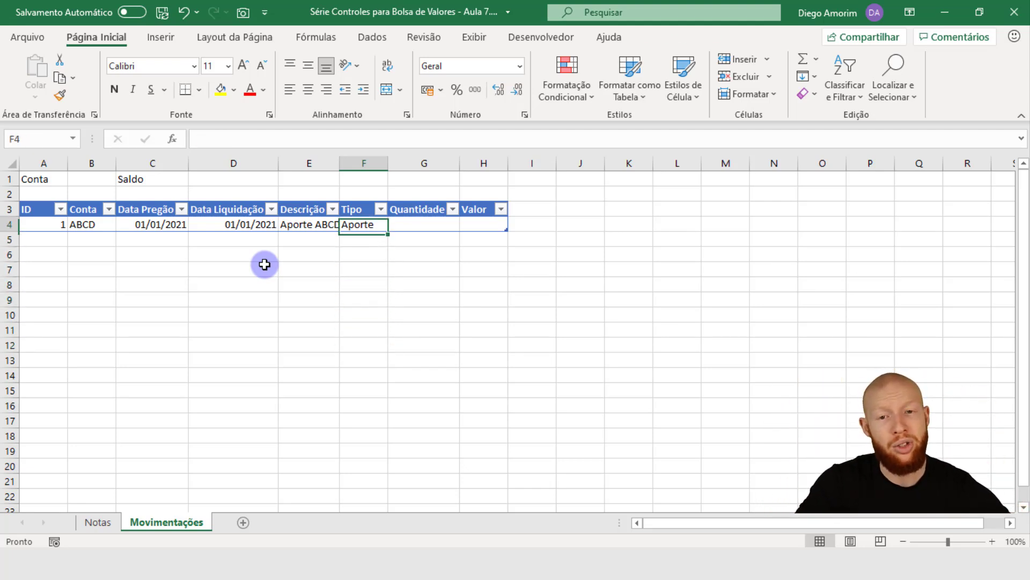
key(Up)
key(Down)
key(Right)
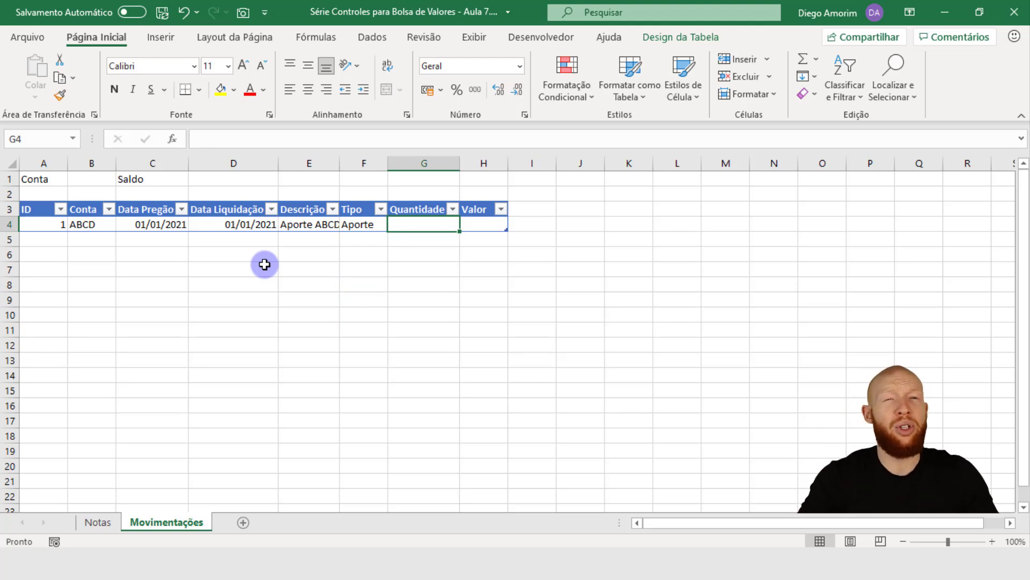
click(492, 225)
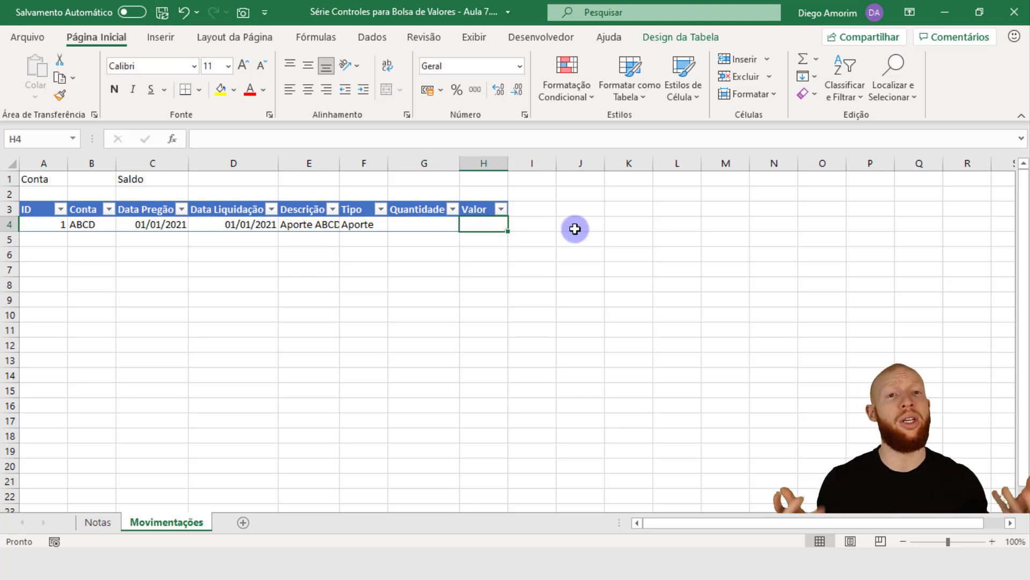
text(5000)
key(ctrl+Return)
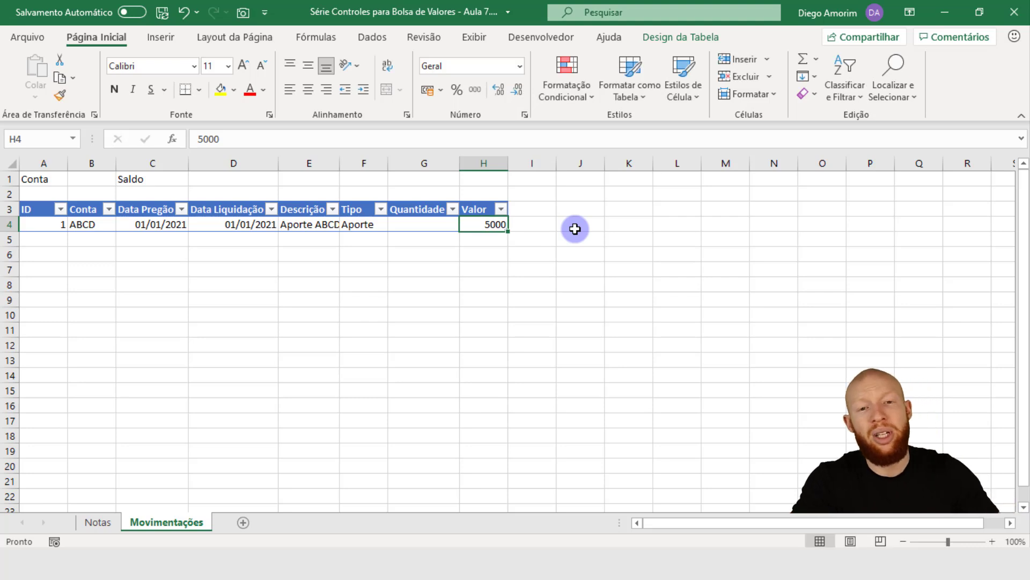
click(427, 91)
Autofit the widths of all columns on the Movimentações sheet to their contents.
click(6, 160)
double_click(69, 162)
click(224, 315)
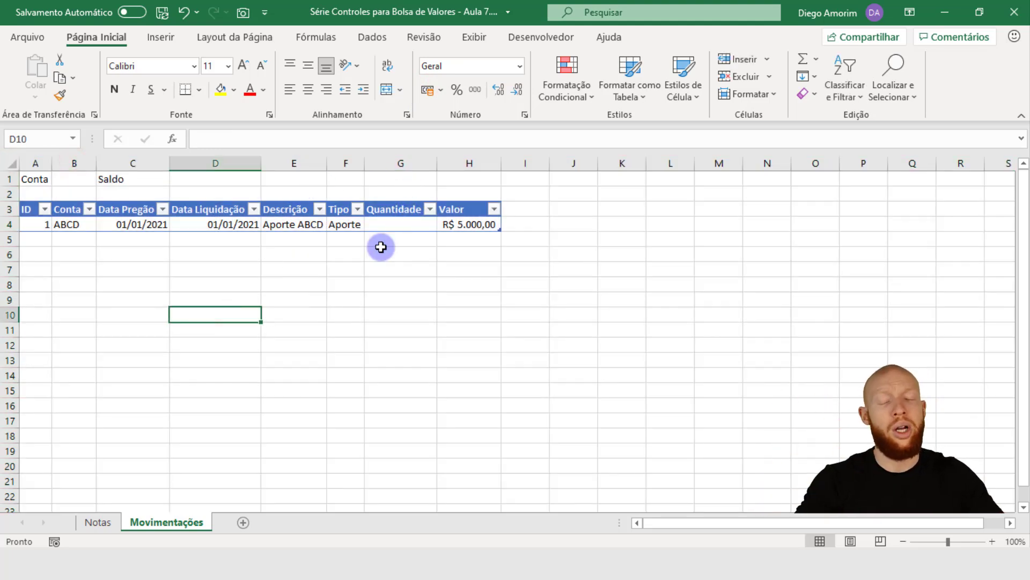
click(48, 226)
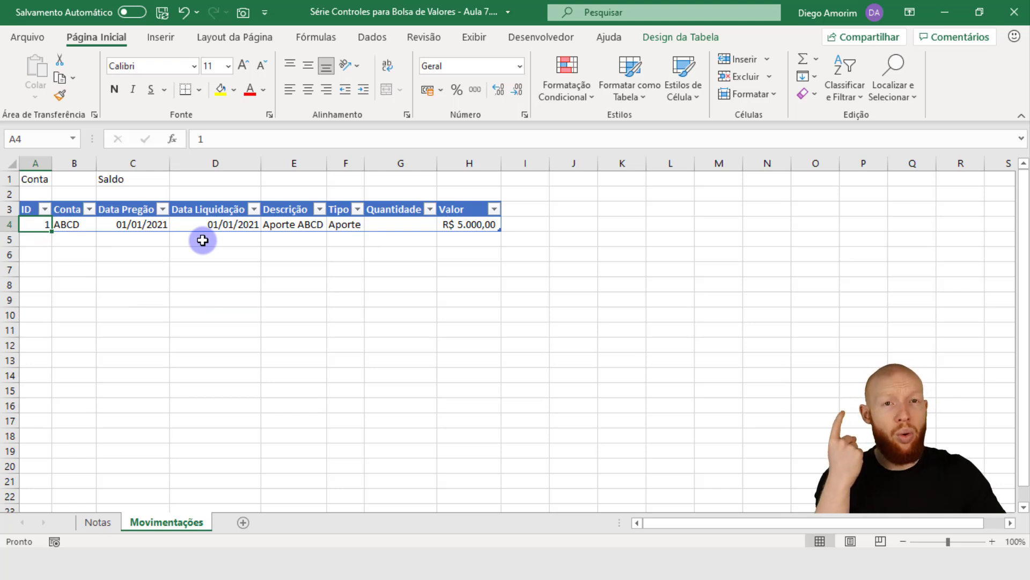
click(133, 224)
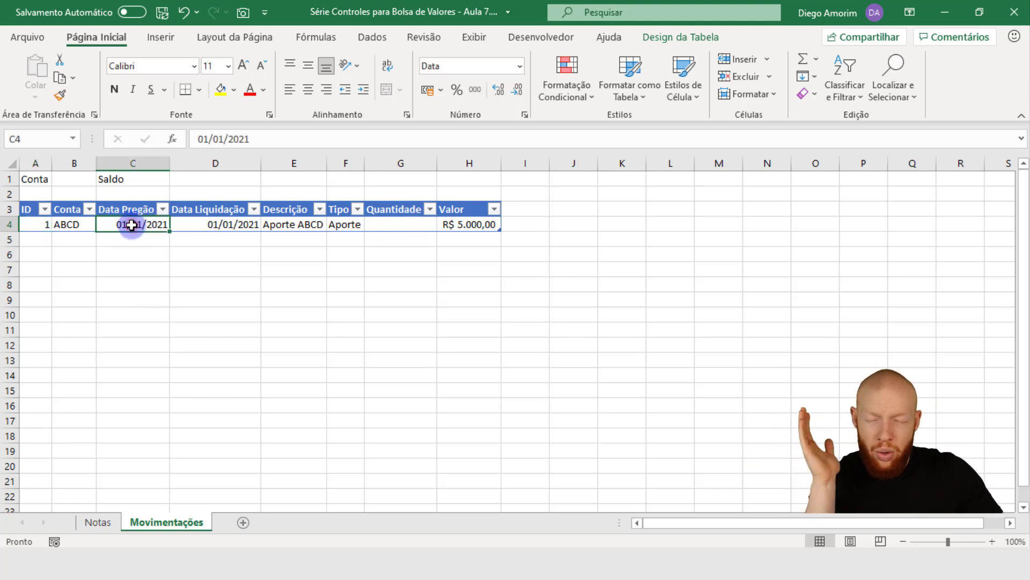
click(73, 224)
click(466, 225)
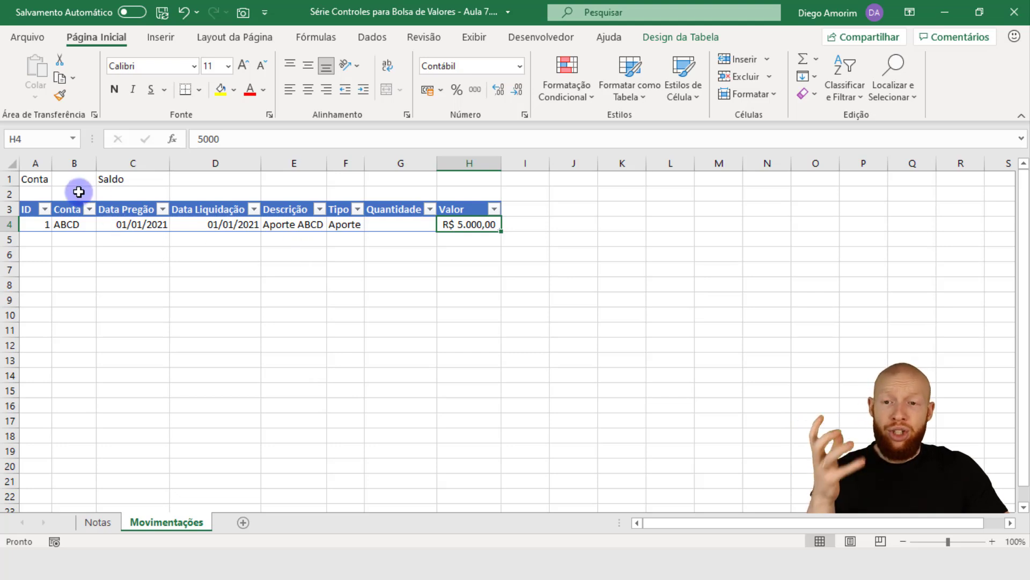
Enter ABCD in B1 as the account for the balance header above the table.
drag(51, 182, 115, 187)
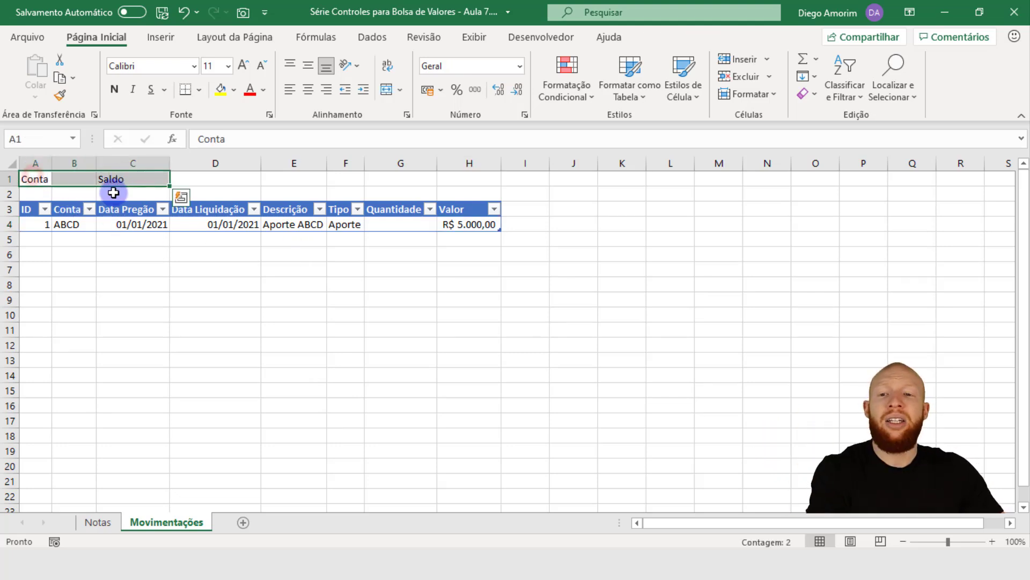
click(42, 181)
click(68, 178)
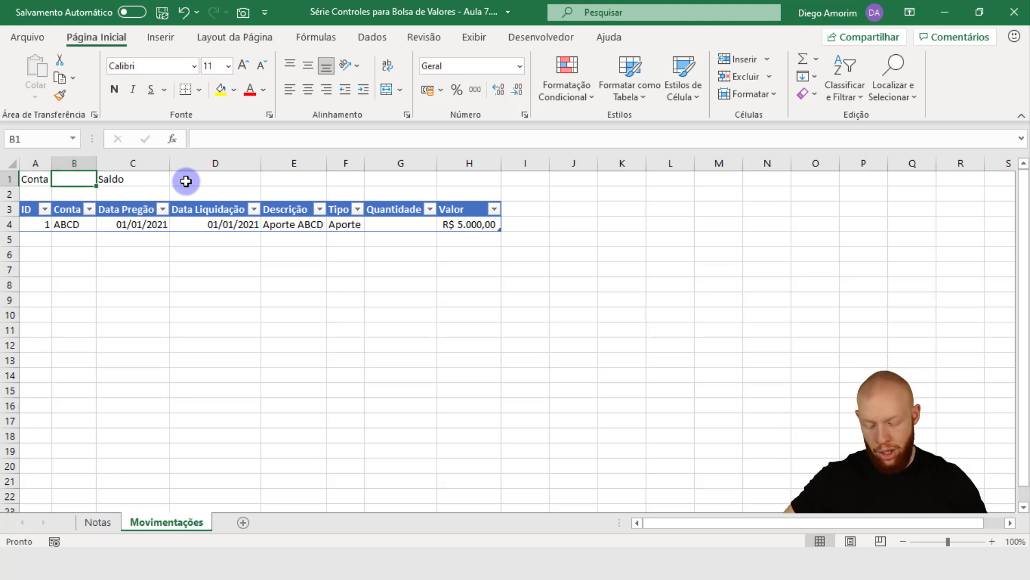
text(ABCD)
key(Return)
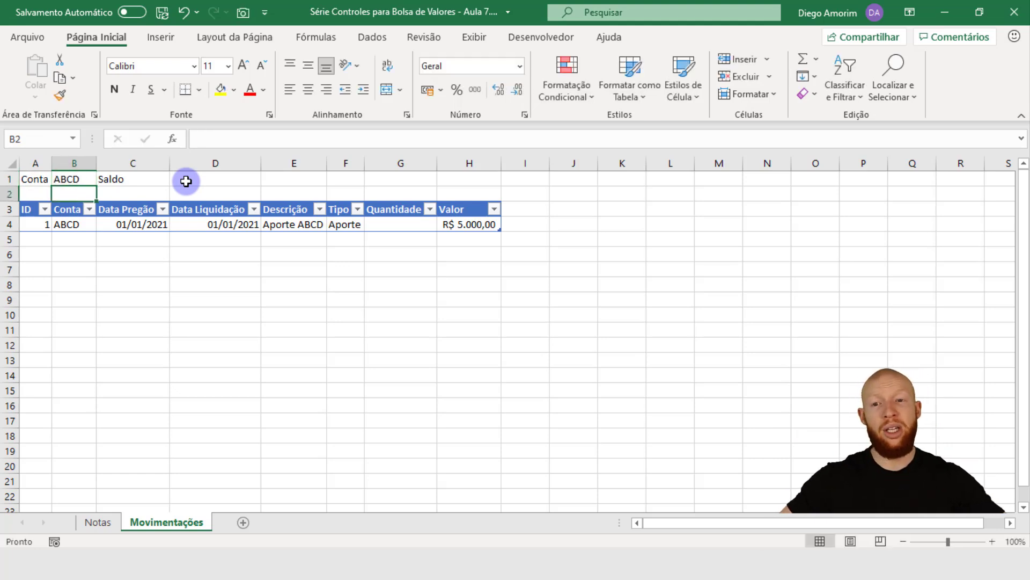
Insert a new row at the start of the Movimentações table, with ID 2 and Conta DCBA.
click(89, 225)
key(ctrl+a)
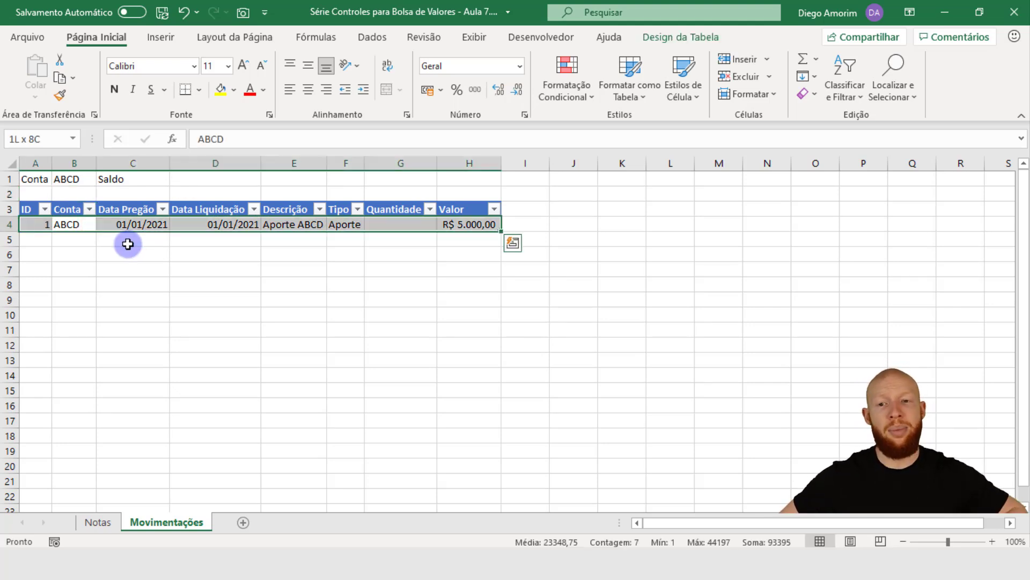
key(ctrl+plus)
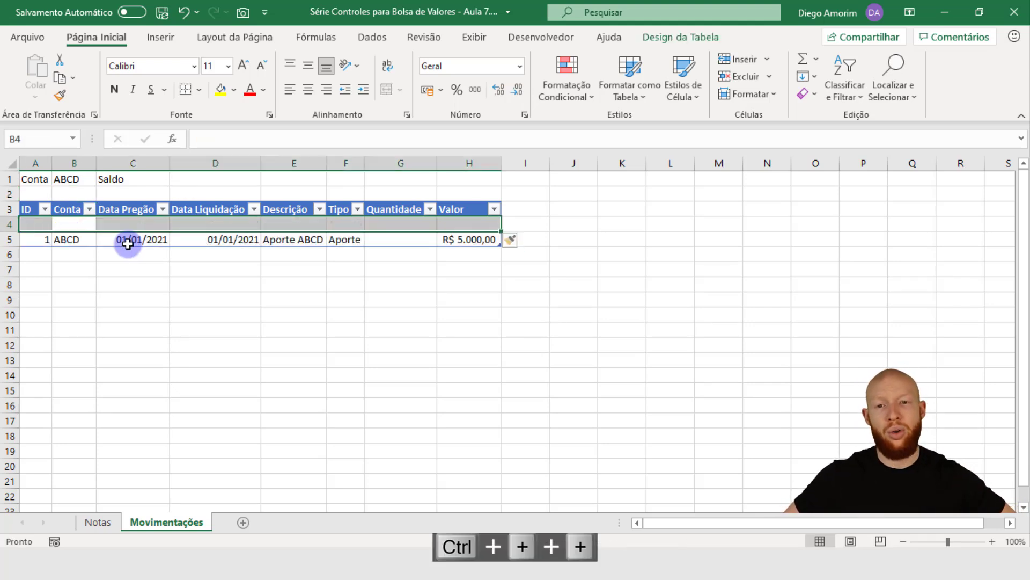
text(2)
key(Tab)
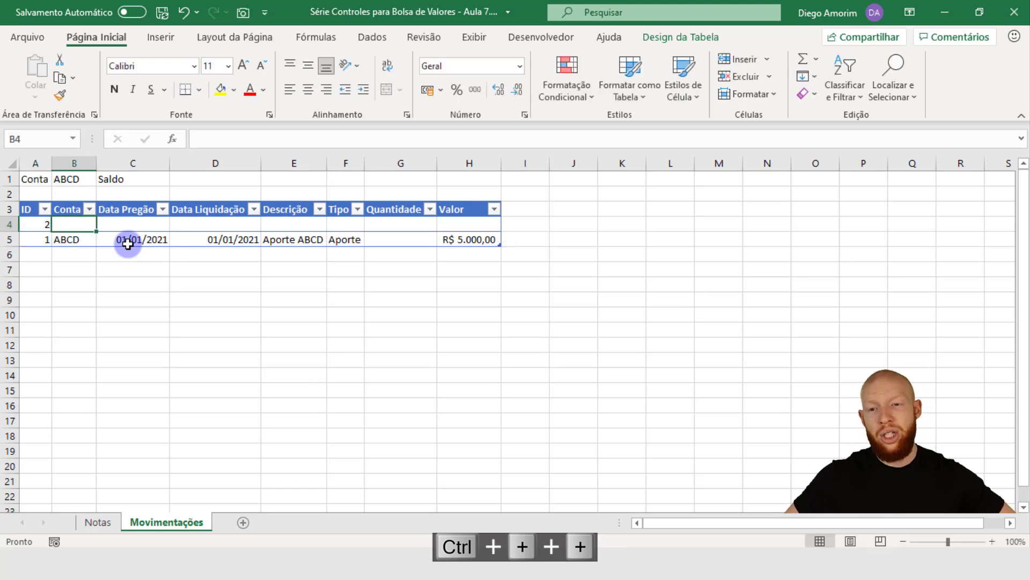
text(D)
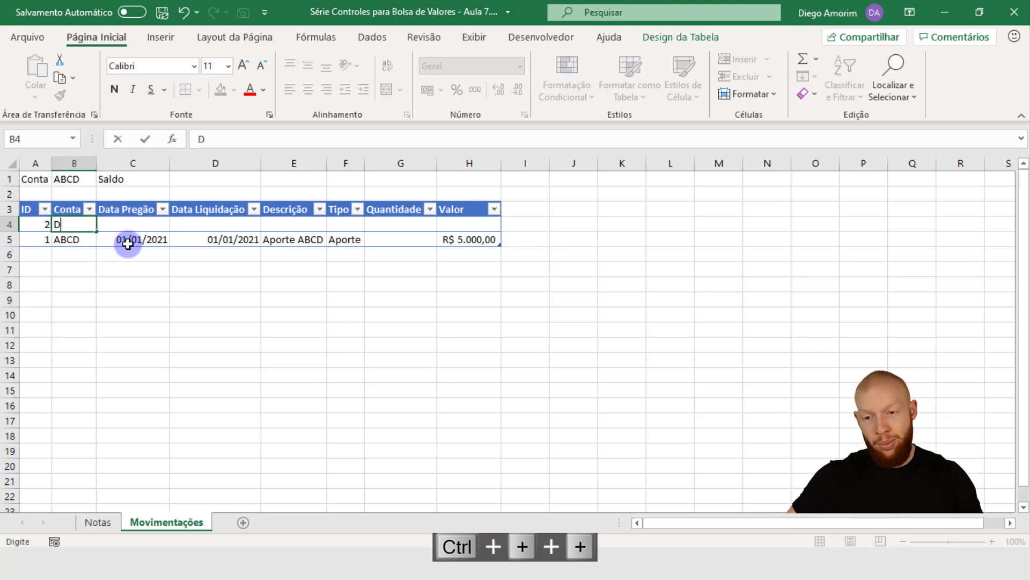
text(CBA)
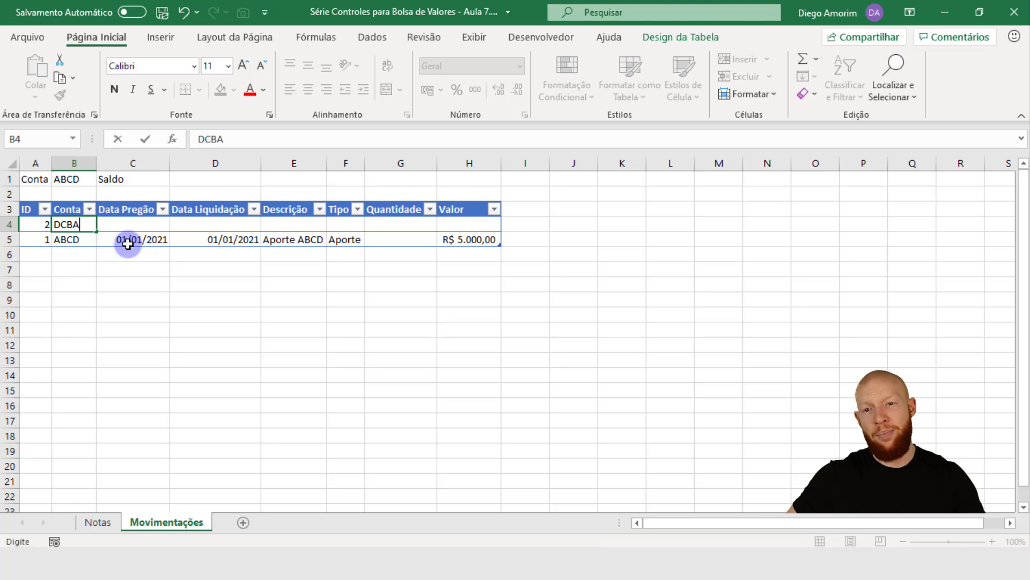
key(Tab)
Copy the cells from Data Pregão through Valor of movement 1 into the new DCBA row above it.
click(127, 244)
key(ctrl+shift+Right)
key(ctrl+shift+Right)
key(ctrl+c)
key(Up)
key(ctrl+v)
key(Right)
key(Right)
key(Right)
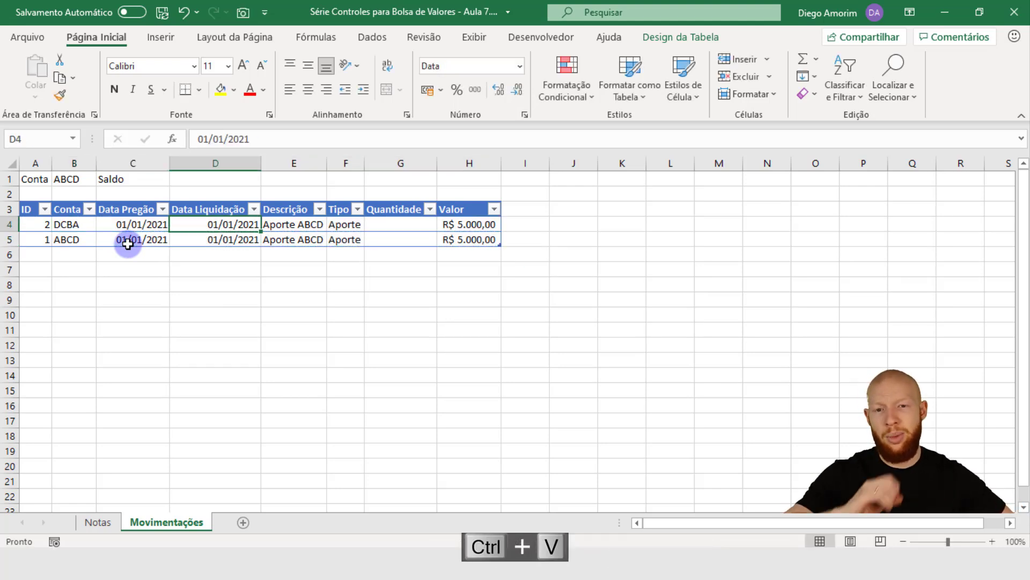
Examine the account in B1, the empty Saldo cell D1, and the Conta, Valor and Data Liquidação columns of the table.
key(Left)
key(Left)
key(Left)
key(Left)
key(Down)
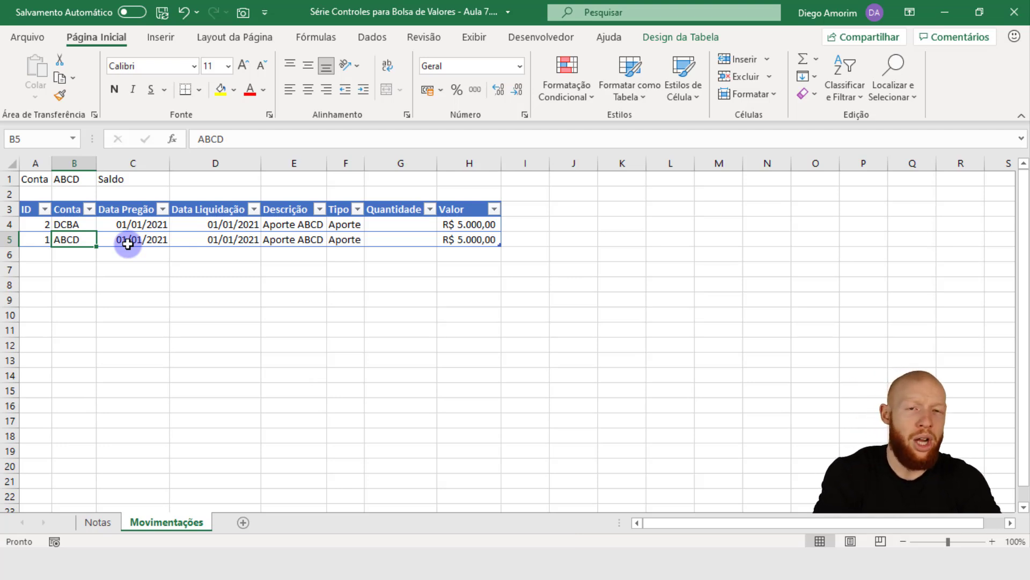
key(Up)
key(Up)
key(Up)
key(Up)
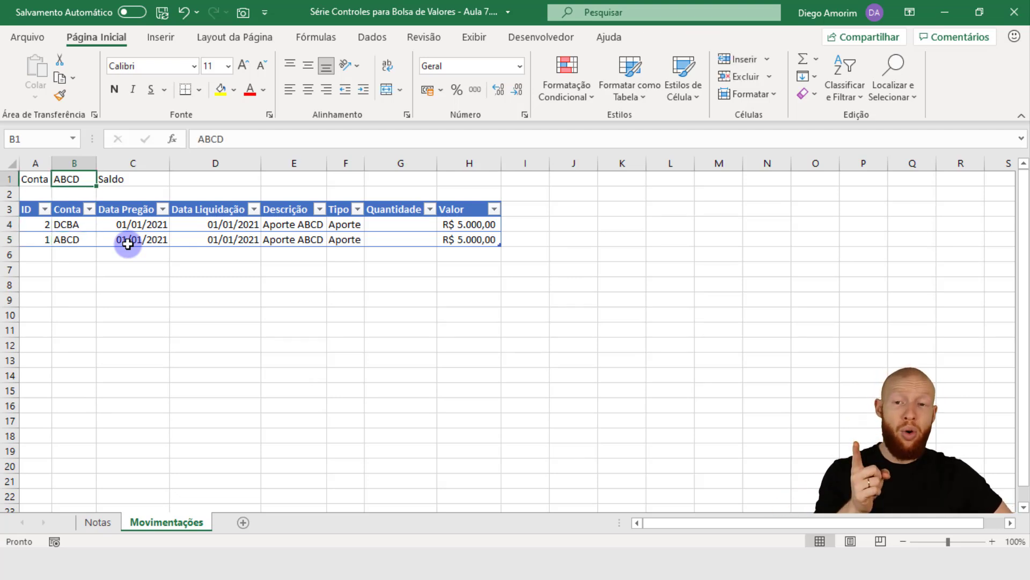
key(Right)
key(Right)
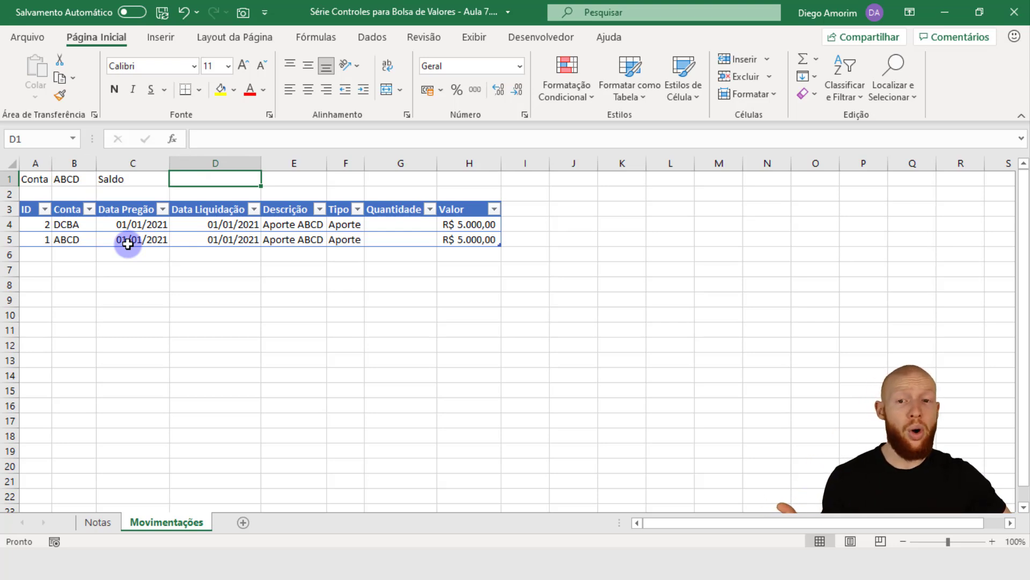
click(486, 224)
drag(467, 222, 470, 243)
drag(74, 226, 64, 240)
click(81, 182)
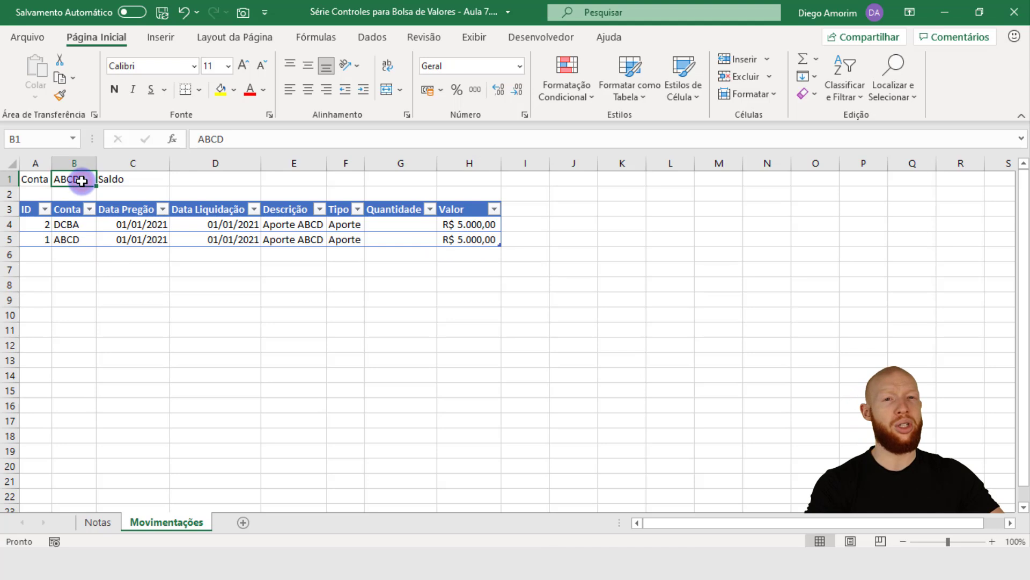
click(178, 176)
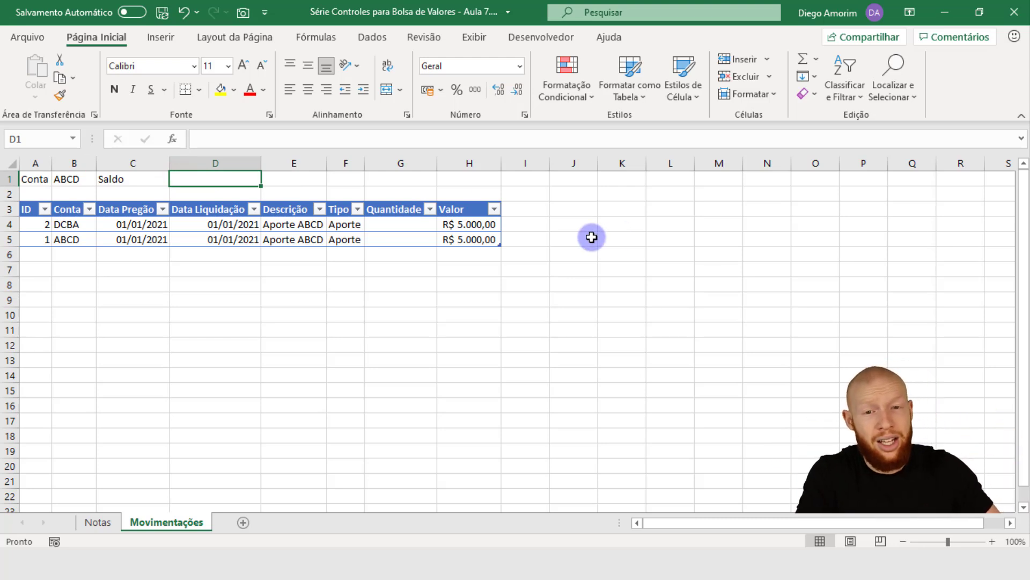
drag(487, 224, 489, 240)
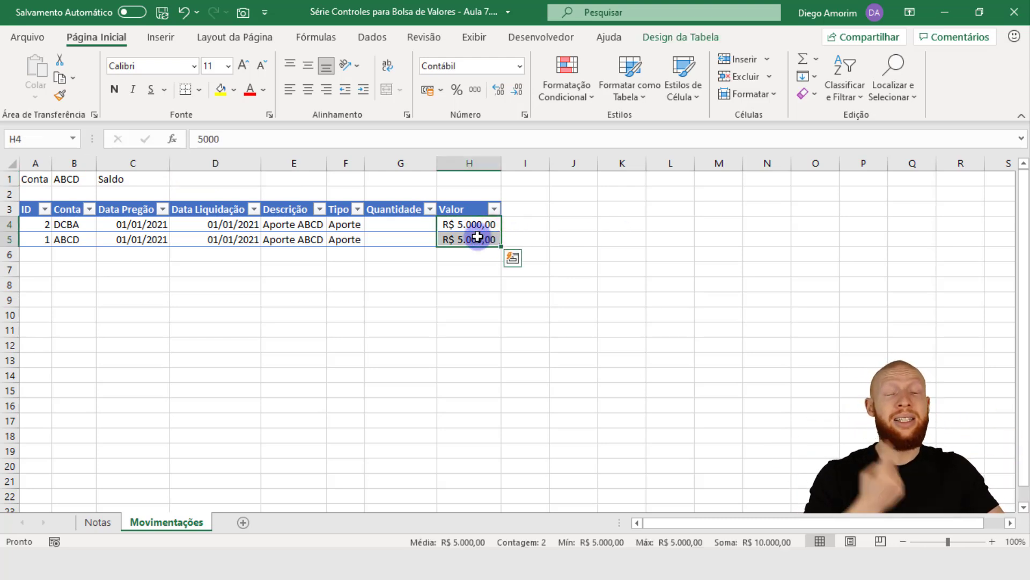
drag(66, 224, 72, 240)
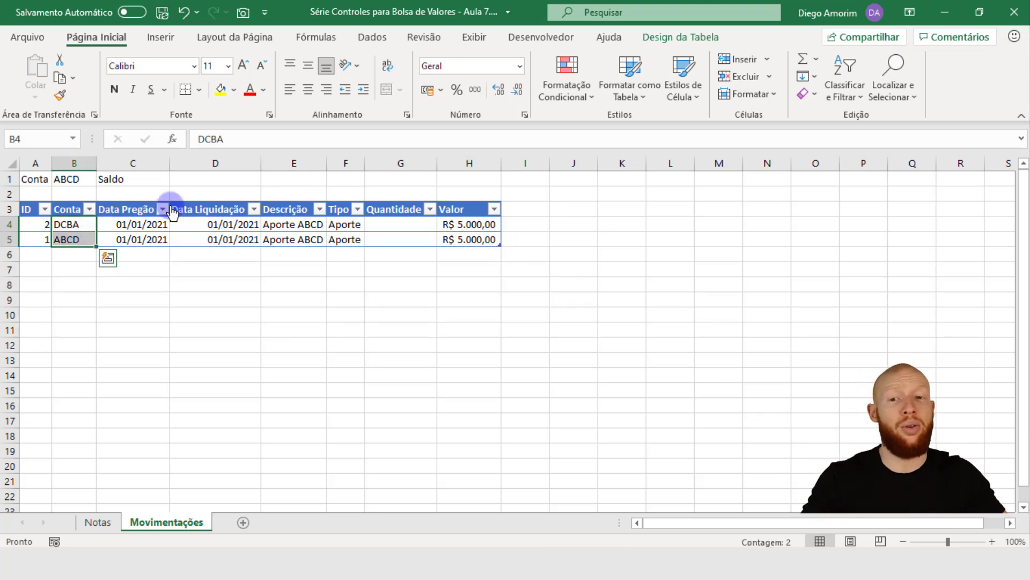
click(204, 163)
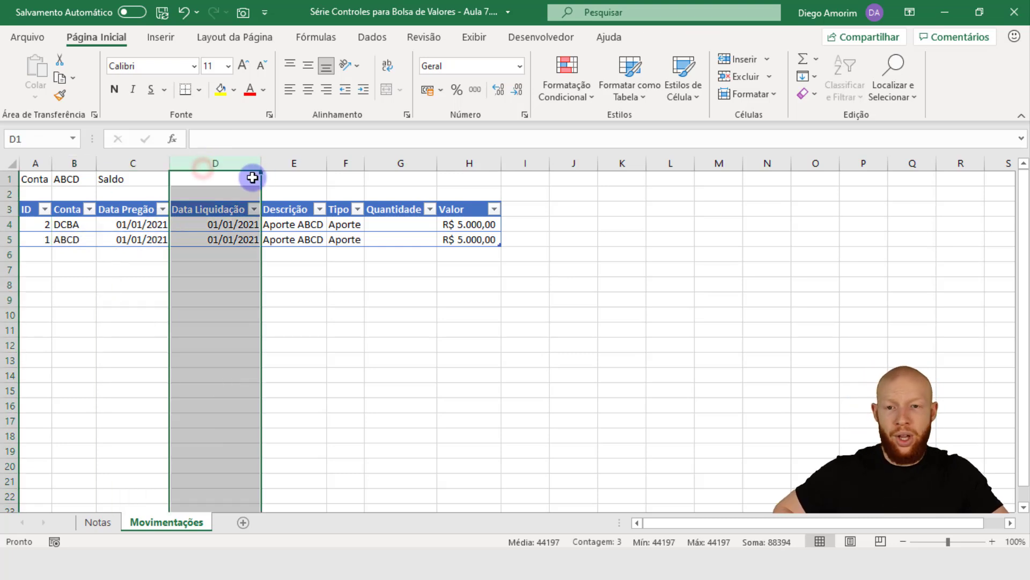
Calculate the Saldo in D1 with =SOMASES(Tabela2[Valor];Tabela2[Conta];B1) and apply the accounting number format in R$.
click(255, 178)
text(=SOMASE)
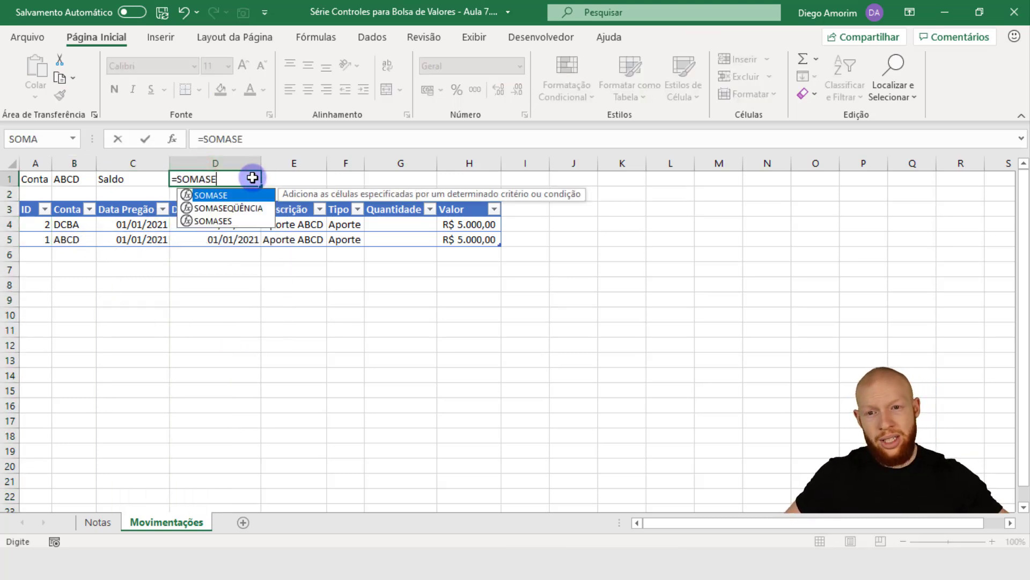
text(S()
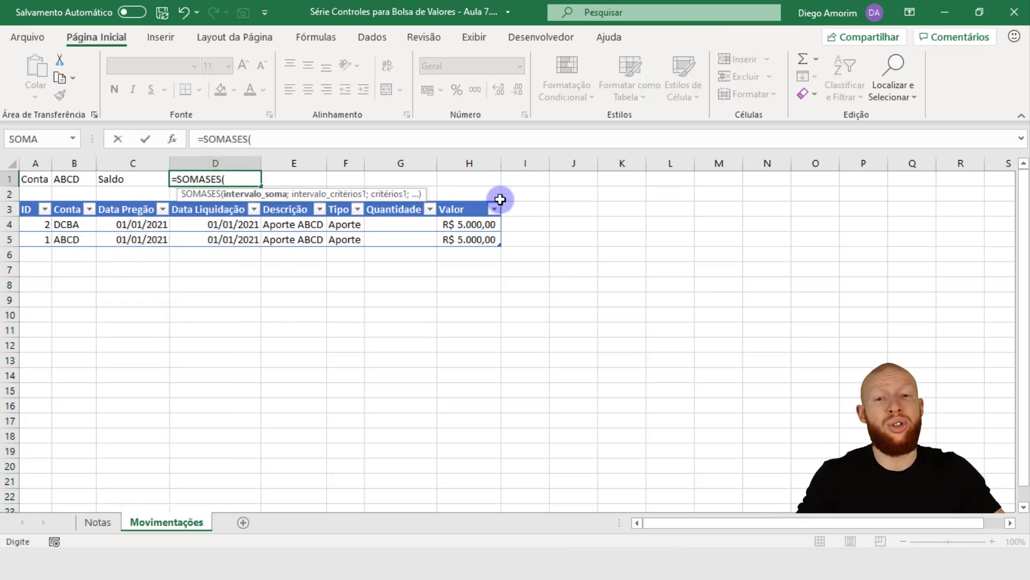
drag(470, 226, 474, 240)
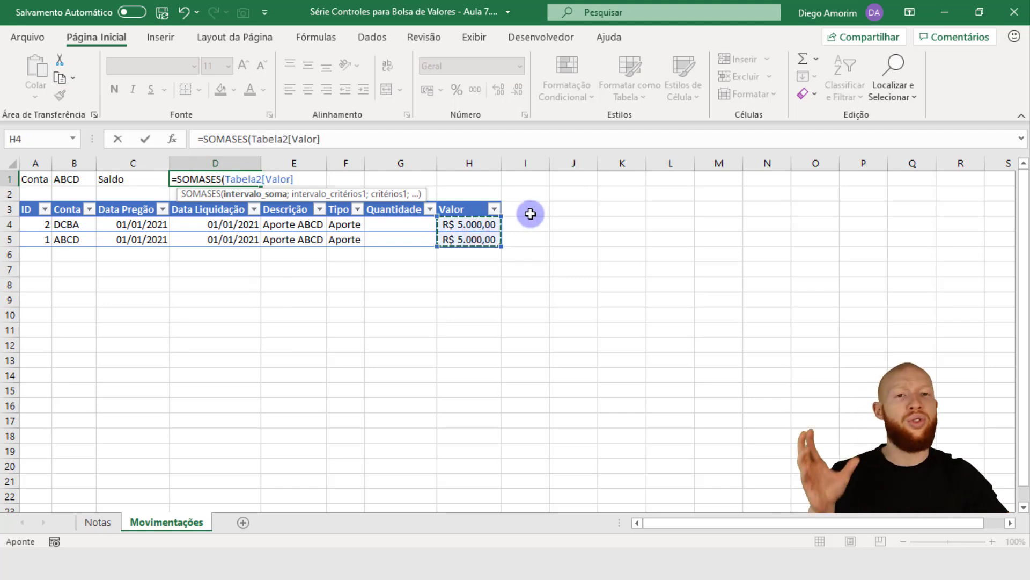
text(;)
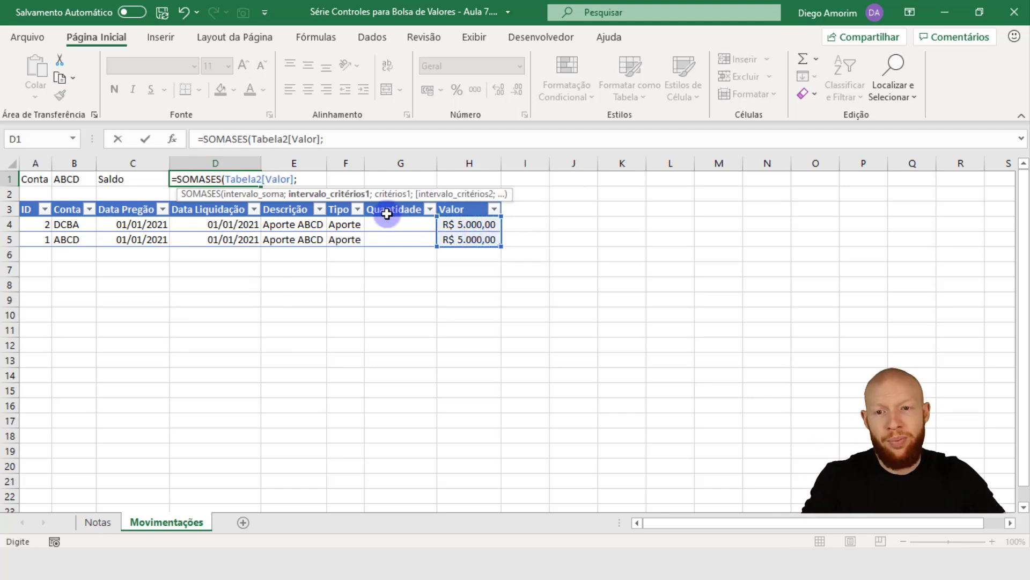
drag(78, 225, 76, 239)
text(;)
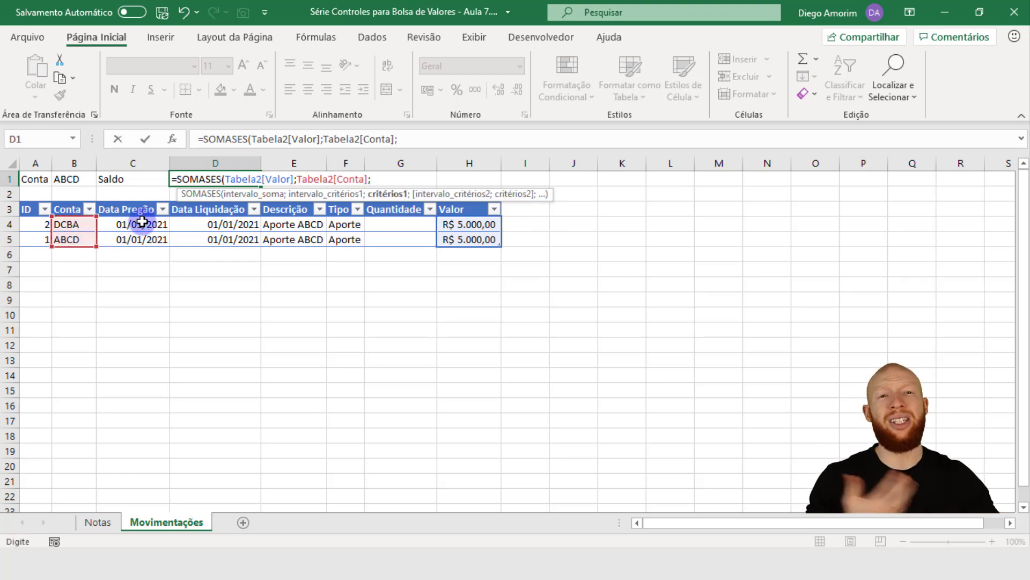
click(77, 181)
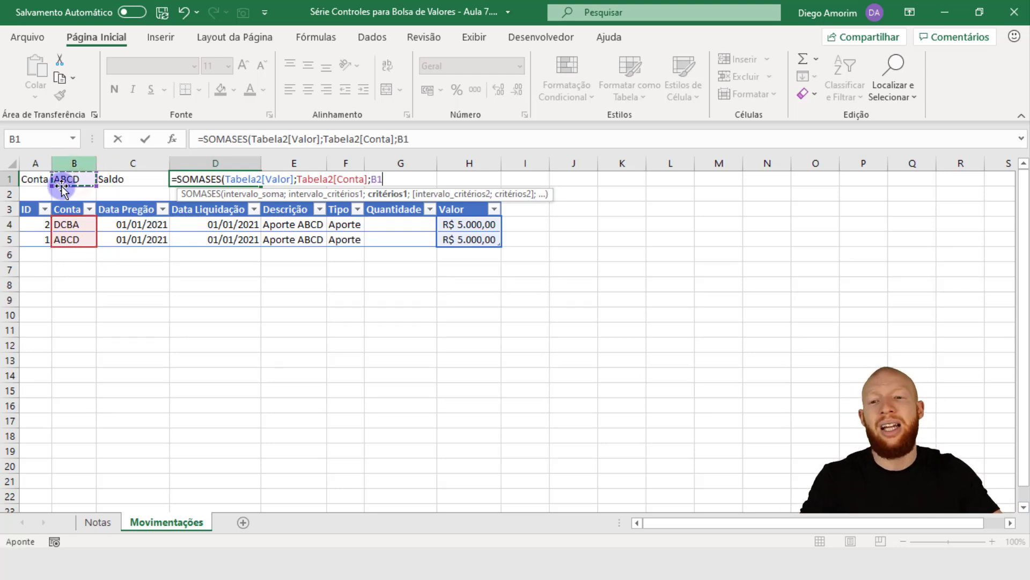
text())
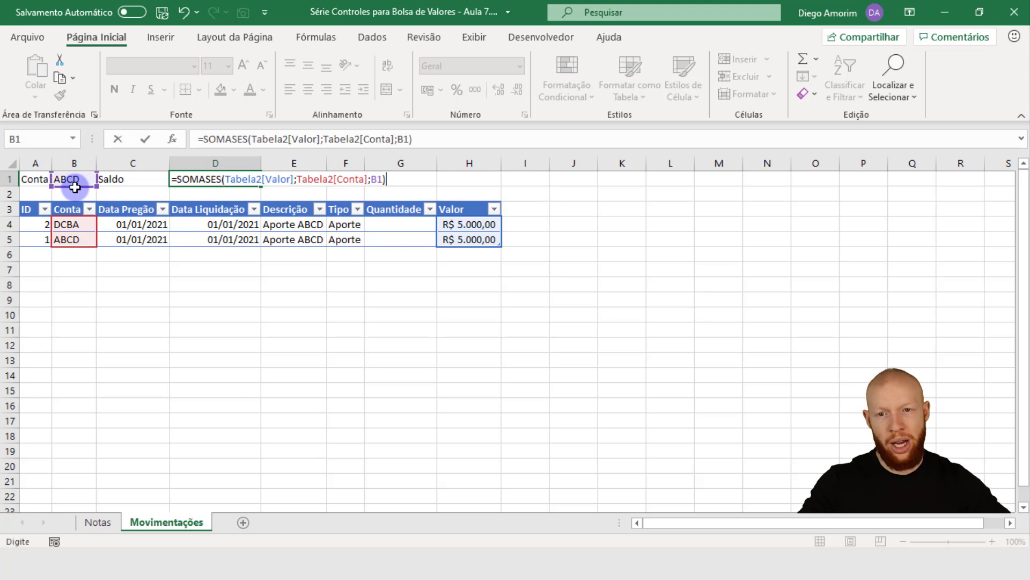
key(Return)
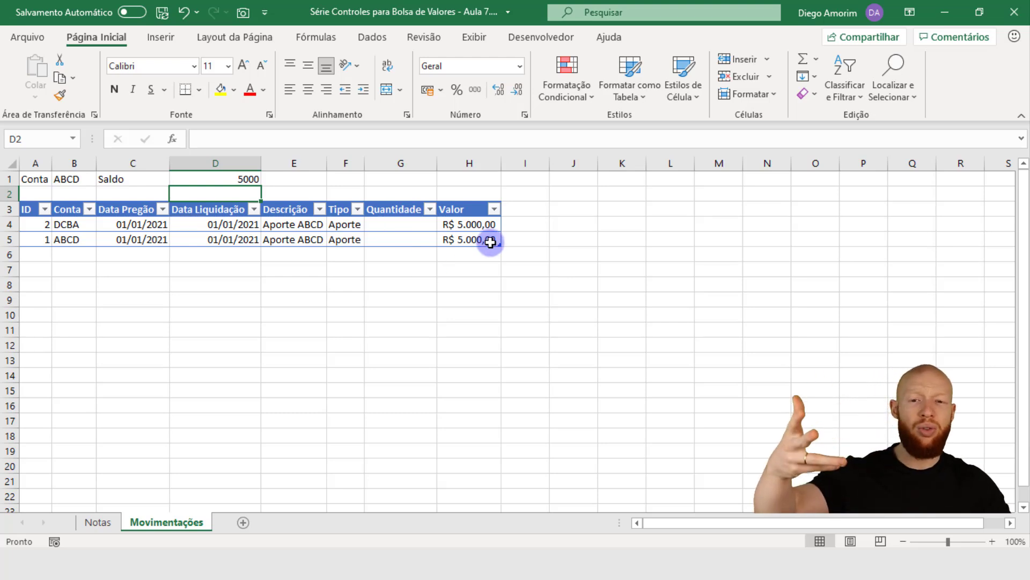
click(228, 177)
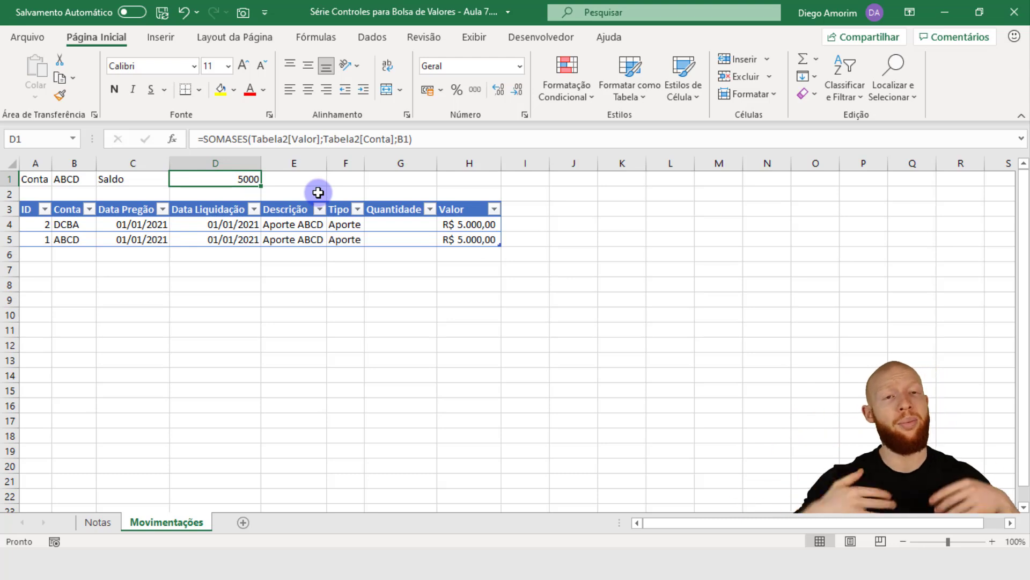
click(427, 89)
Copy the formatting of the Data Pregão header to the Conta label in A1 and the Saldo label in C1.
click(130, 209)
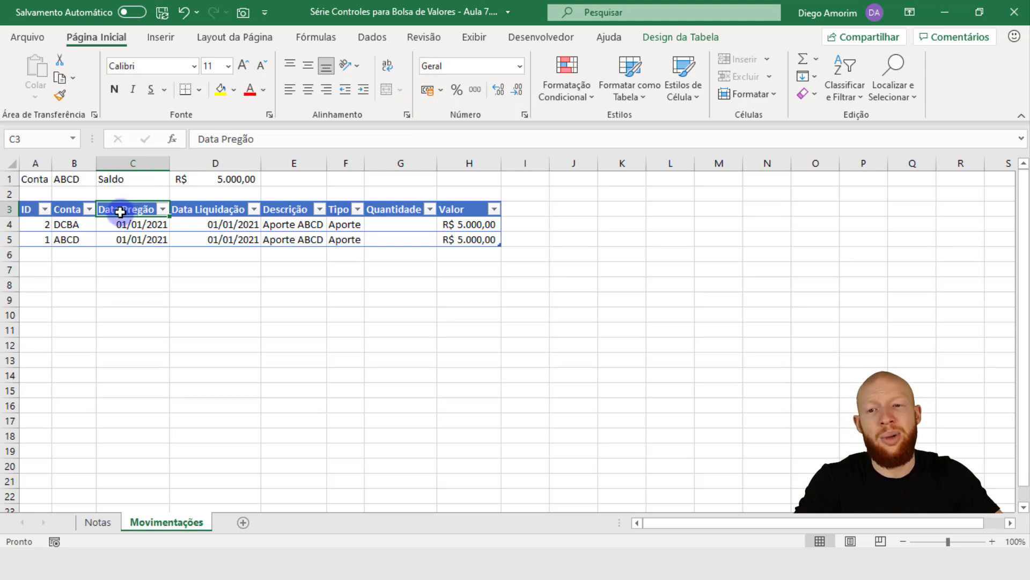
click(34, 180)
click(121, 179)
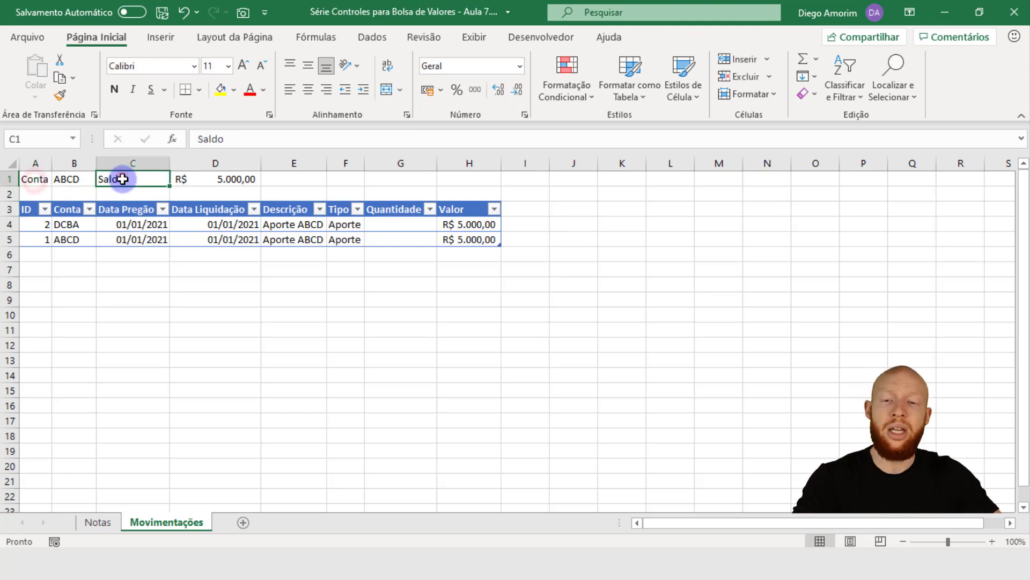
click(127, 210)
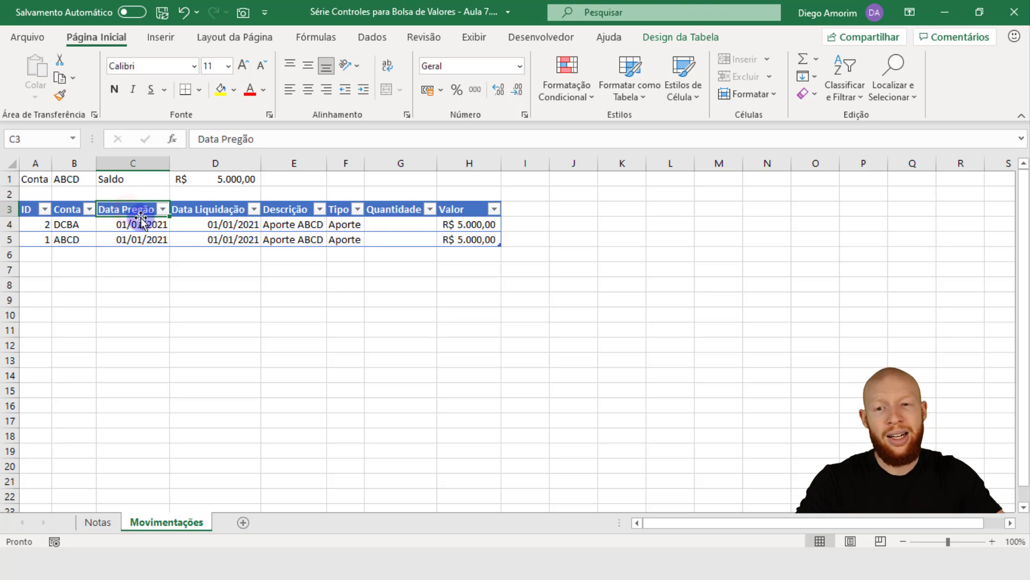
double_click(61, 97)
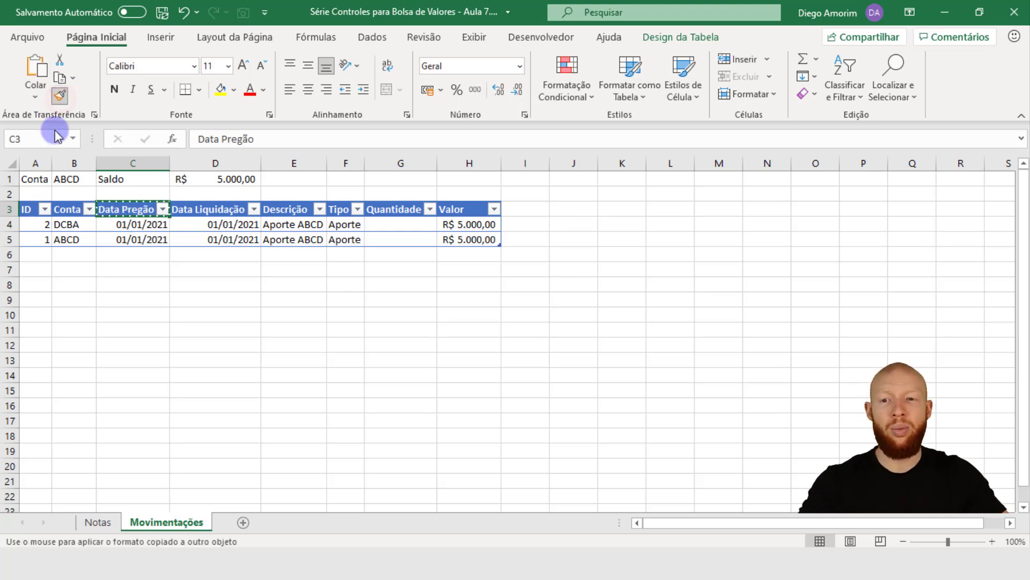
click(38, 179)
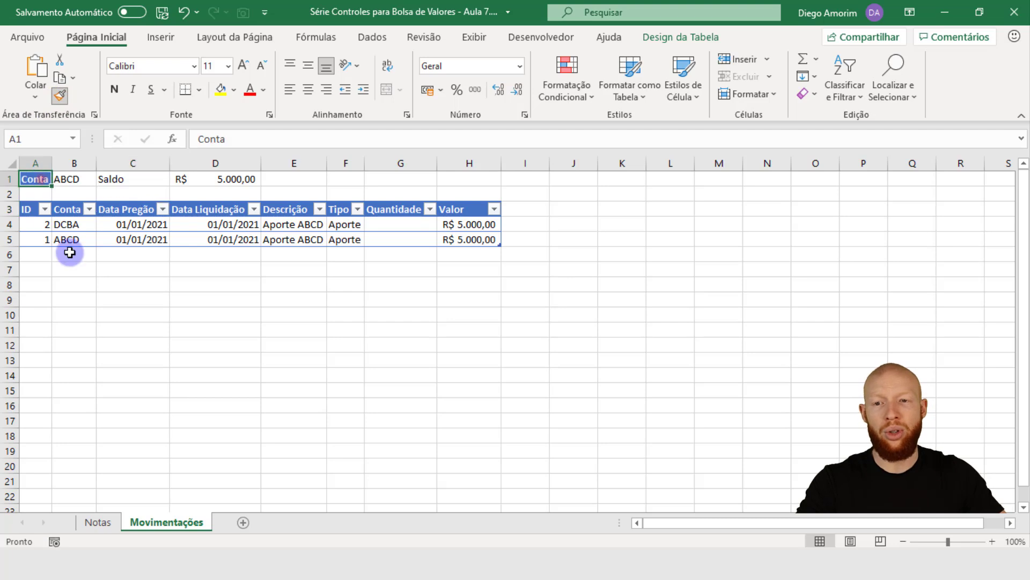
click(60, 96)
click(129, 179)
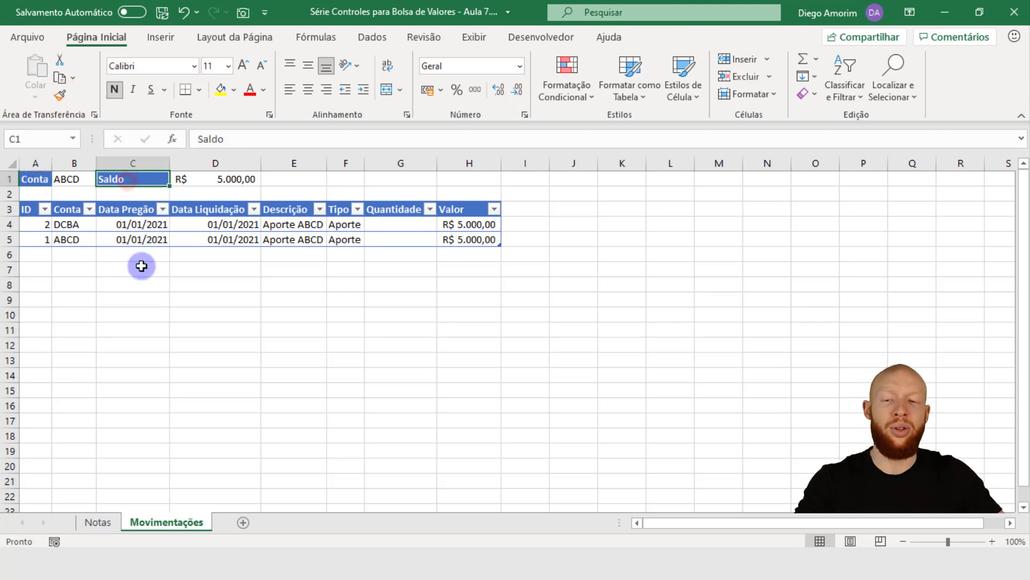
click(12, 163)
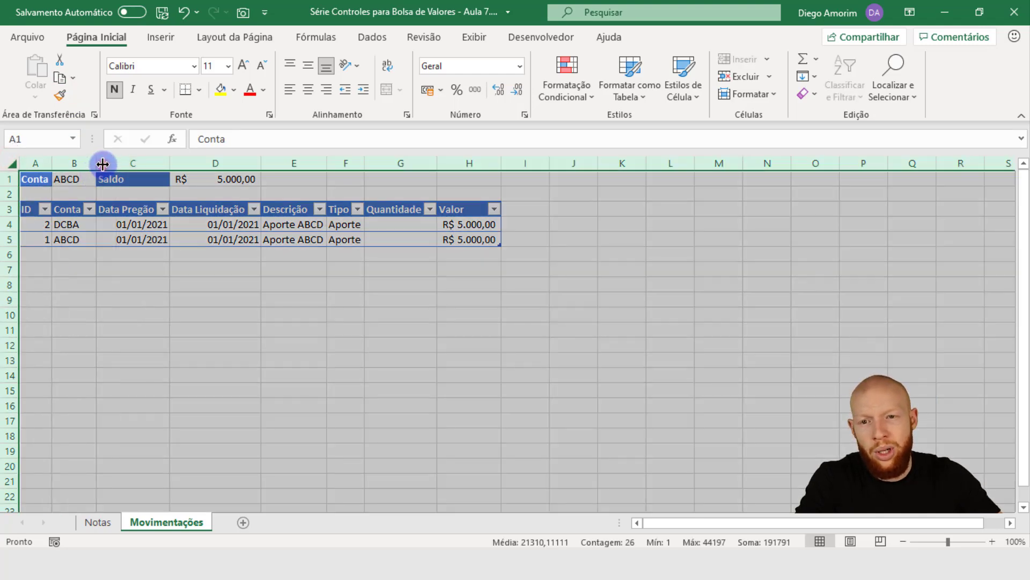
click(220, 283)
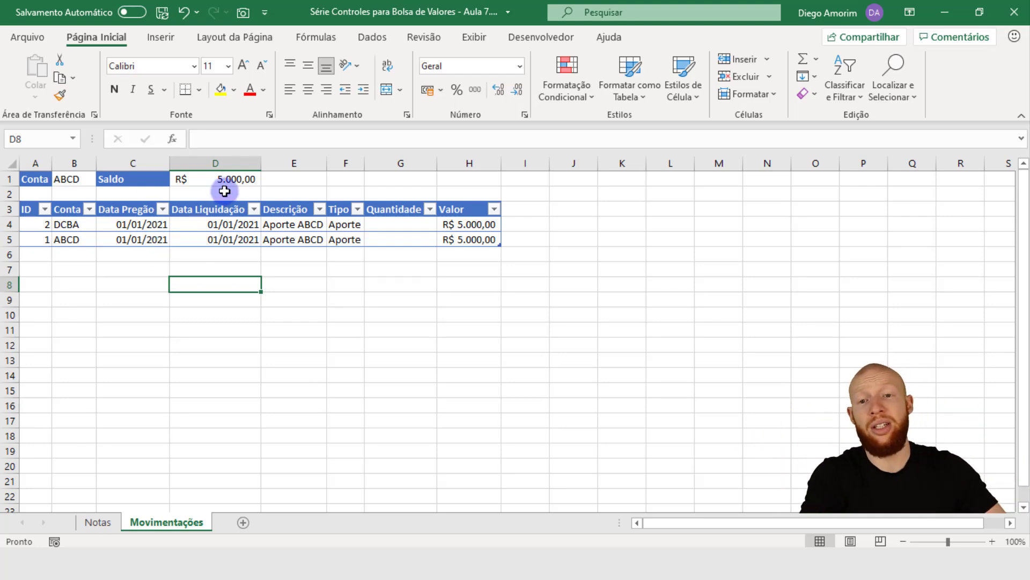
click(236, 180)
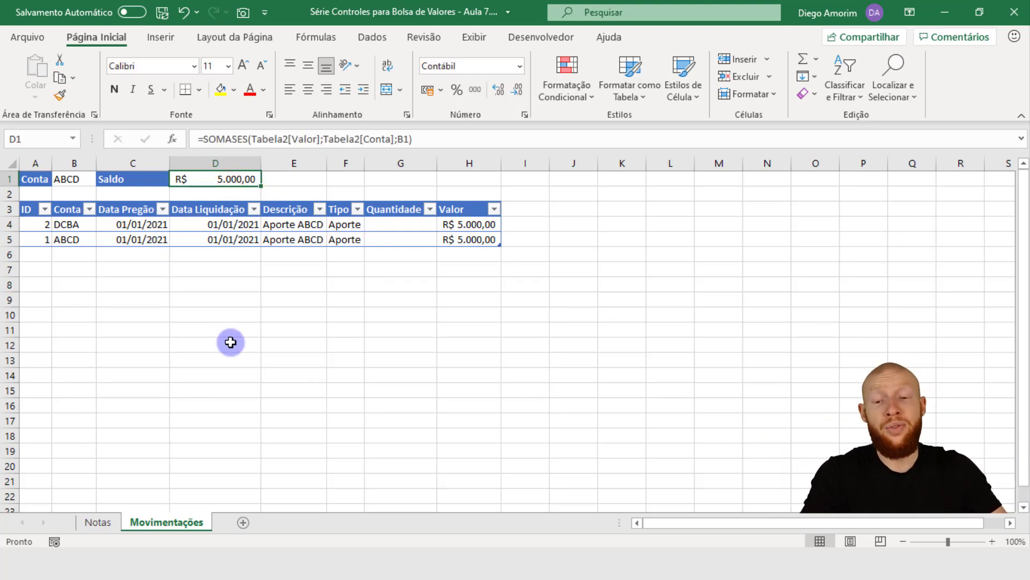
Check the last ID used in Movimentações and enter 3 as the ID of the CASH3 row in Notas.
click(99, 520)
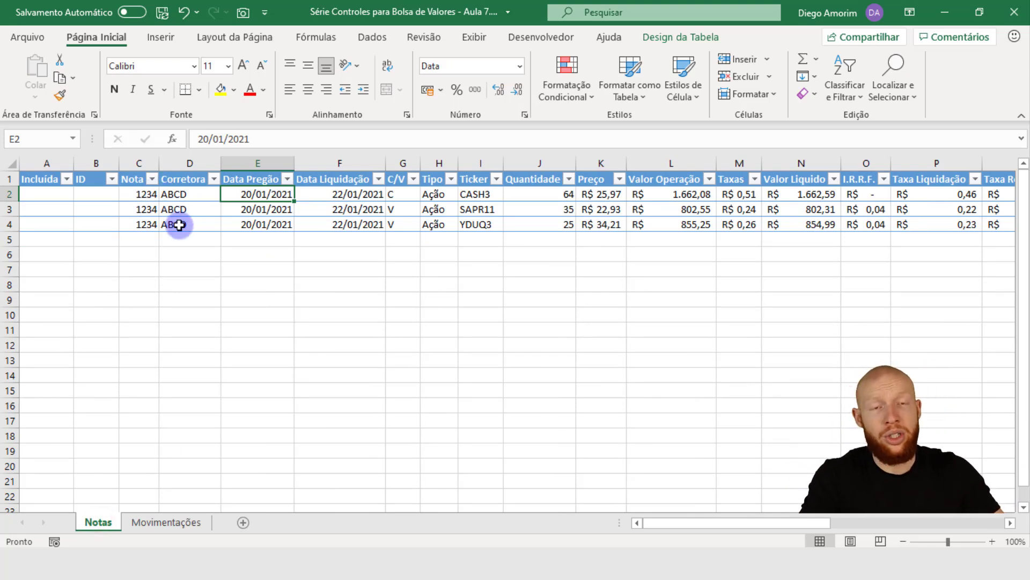
click(79, 196)
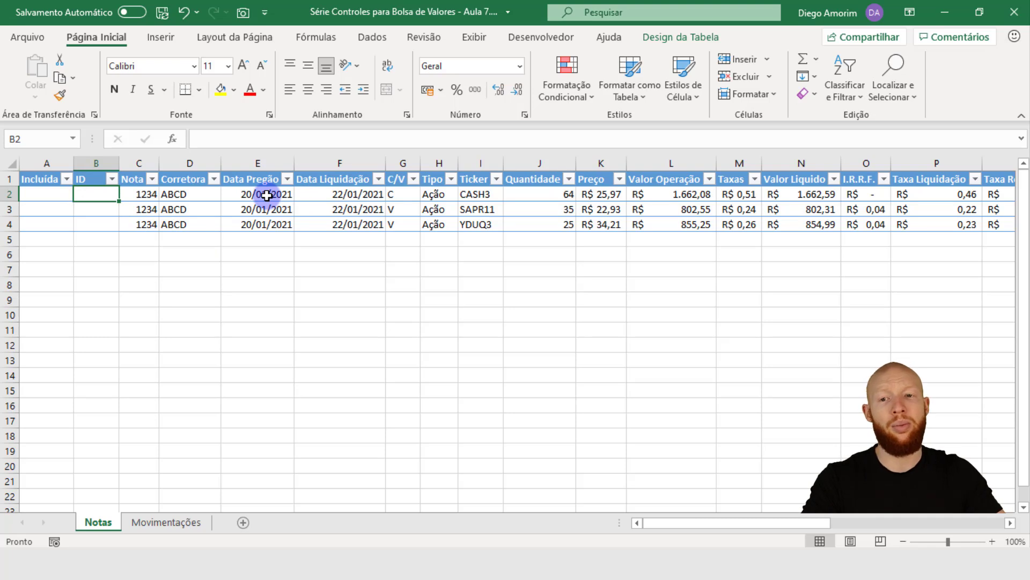
click(99, 163)
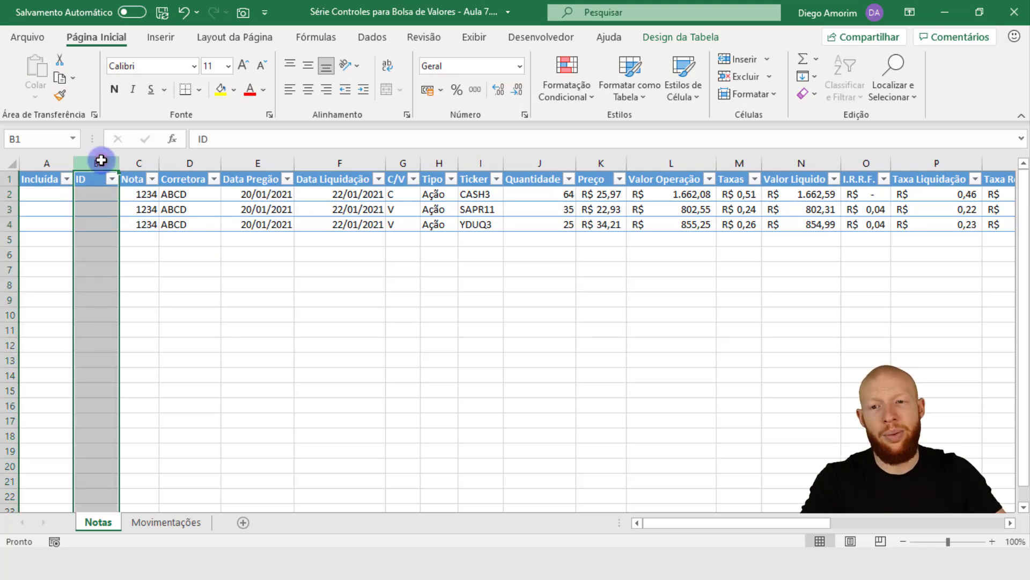
click(99, 195)
click(192, 523)
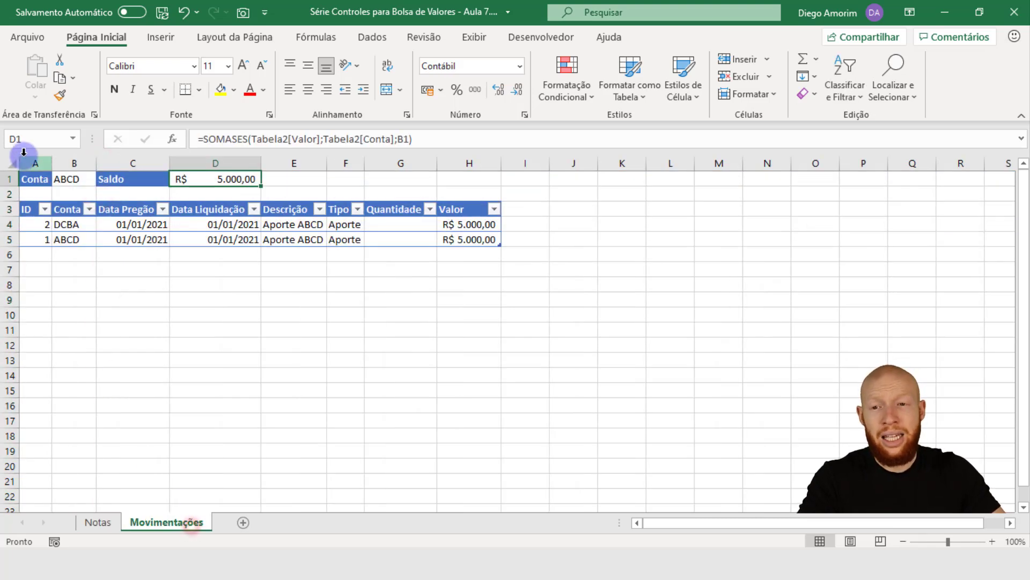
click(24, 156)
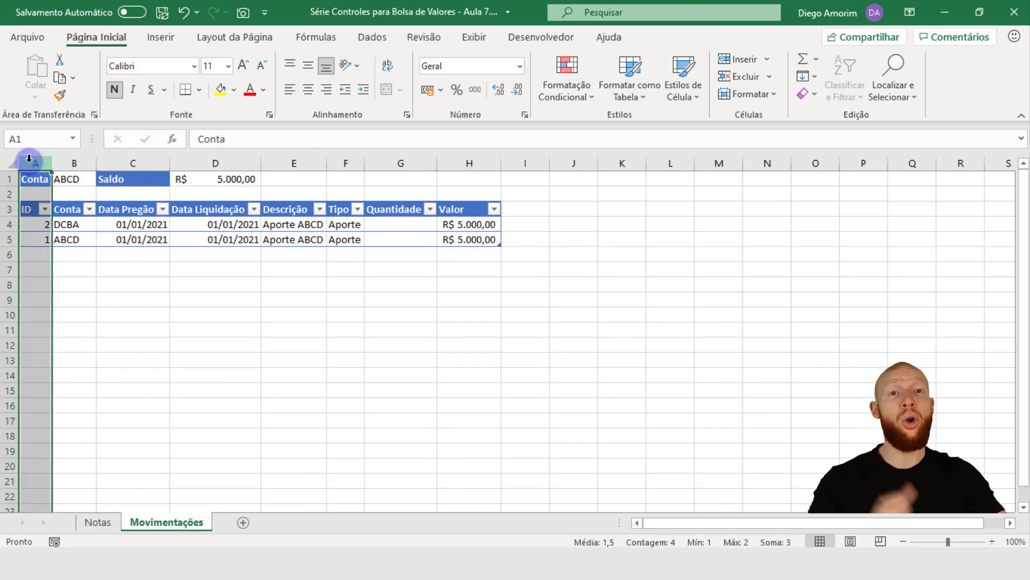
click(36, 224)
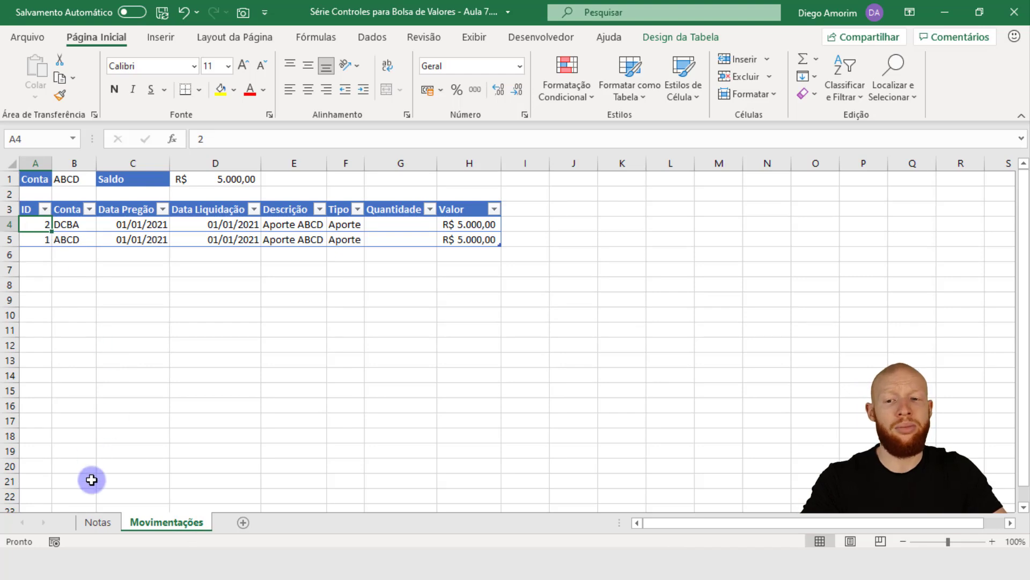
click(97, 522)
text(3)
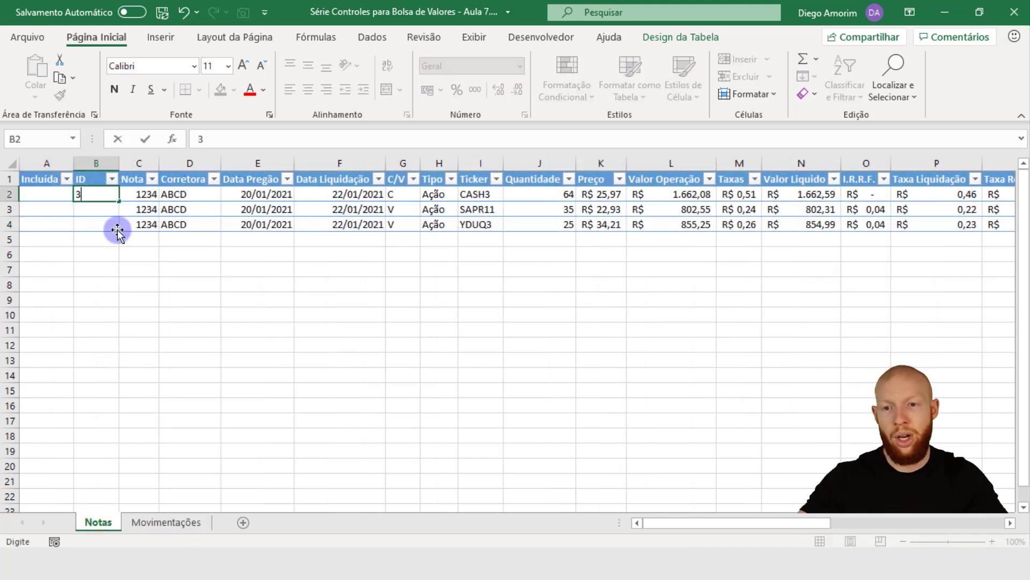
key(Return)
key(Right)
key(Up)
key(Left)
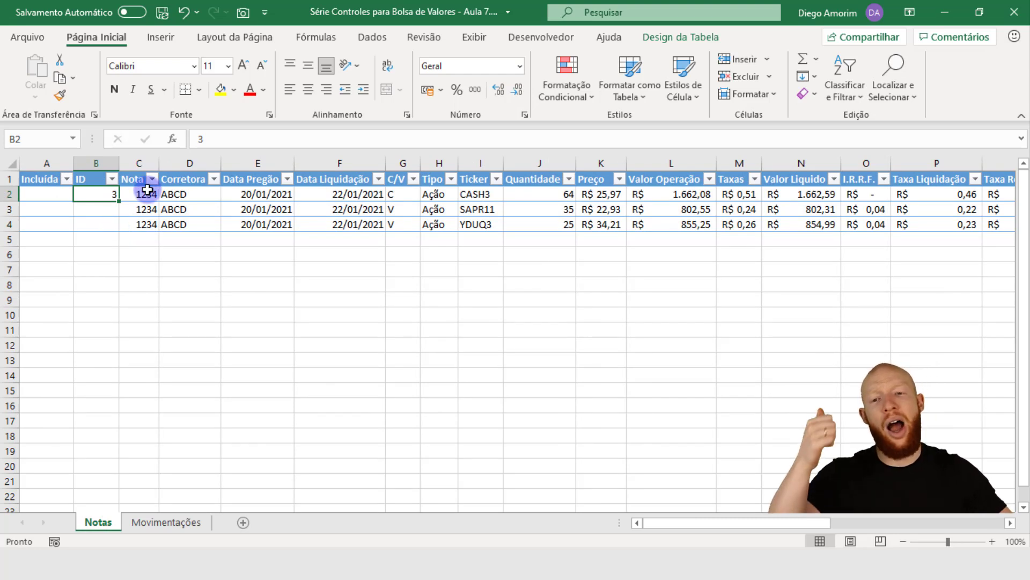
Compare the Corretora, Data Pregão and Data Liquidação columns of Notas with the Conta and date columns of Movimentações.
click(206, 194)
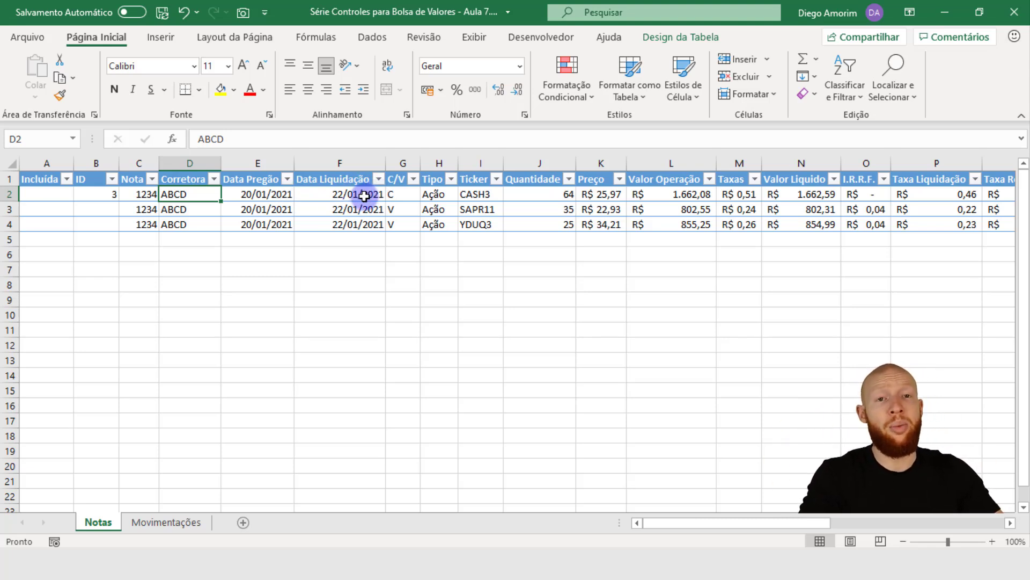
click(170, 524)
click(78, 223)
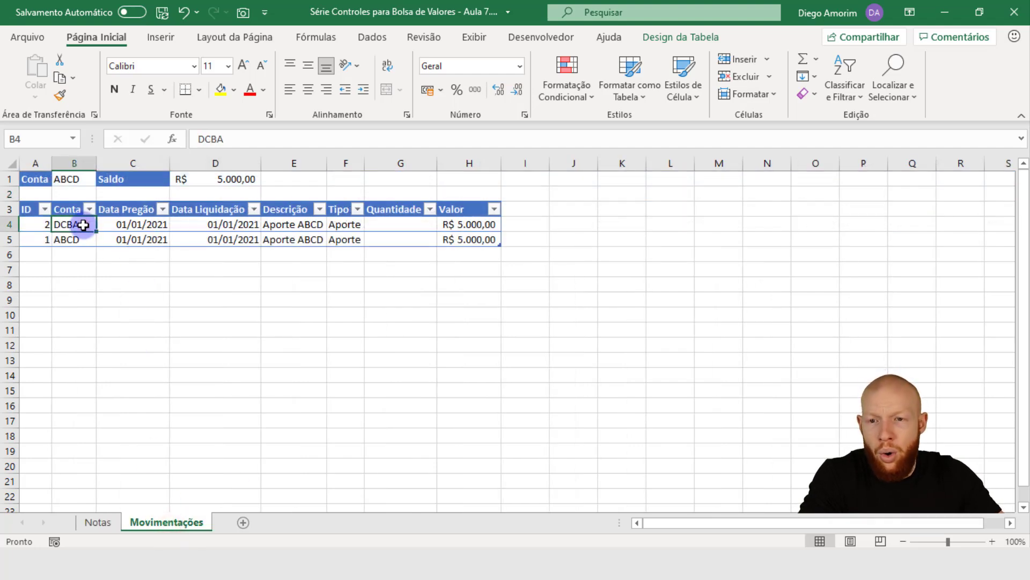
click(139, 223)
click(212, 225)
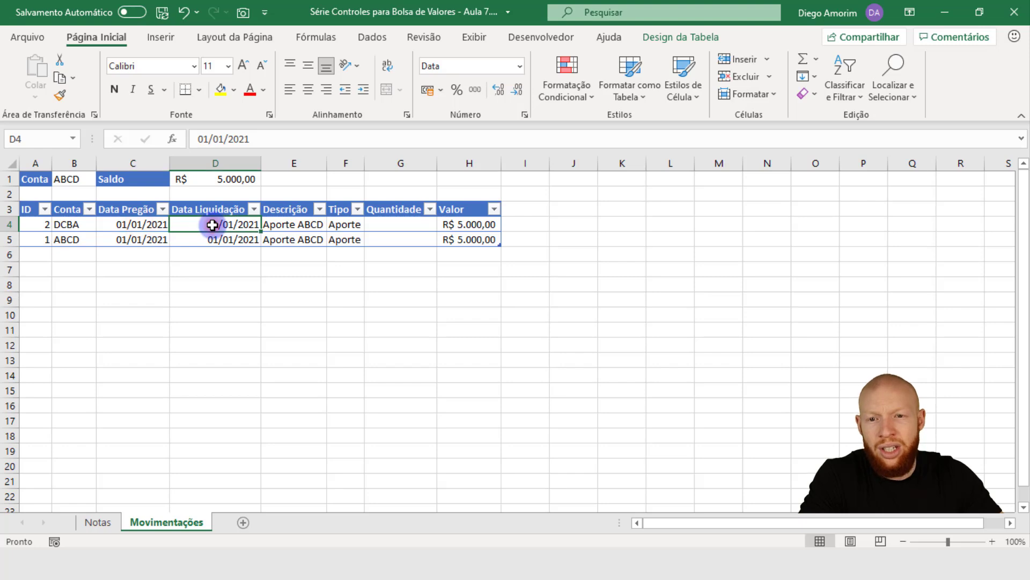
click(98, 522)
click(174, 179)
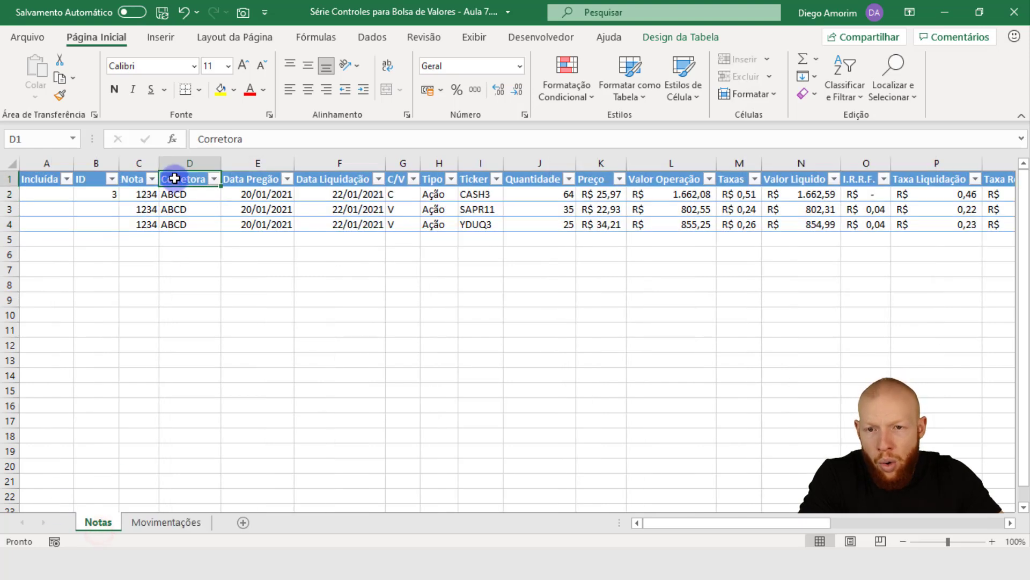
click(254, 178)
click(322, 178)
Copy Corretora, Data Pregão and Data Liquidação of the CASH3 note into a new row below the last movement, starting at B6.
drag(198, 198, 321, 194)
key(ctrl+c)
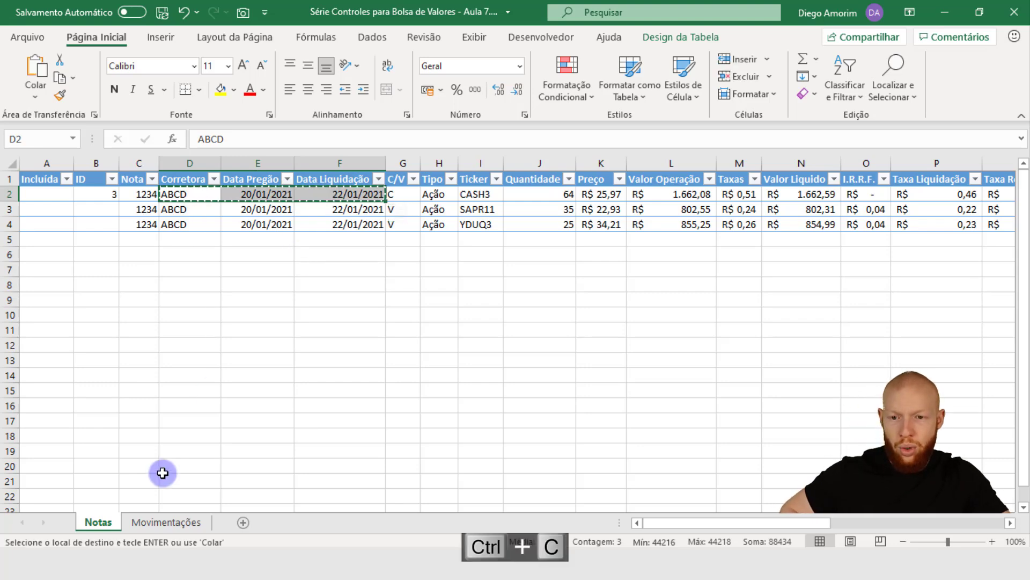
click(164, 520)
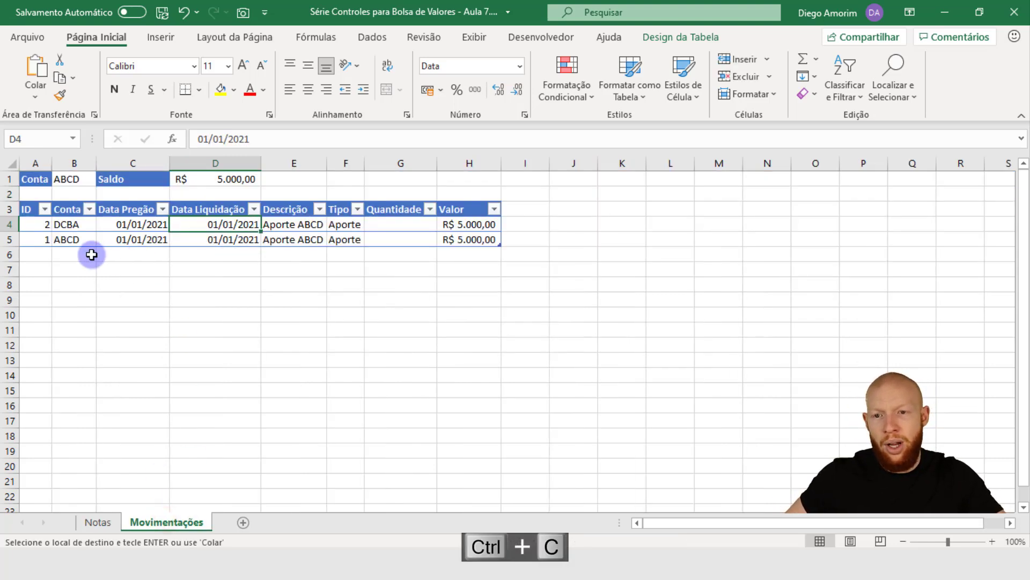
click(91, 254)
key(ctrl+v)
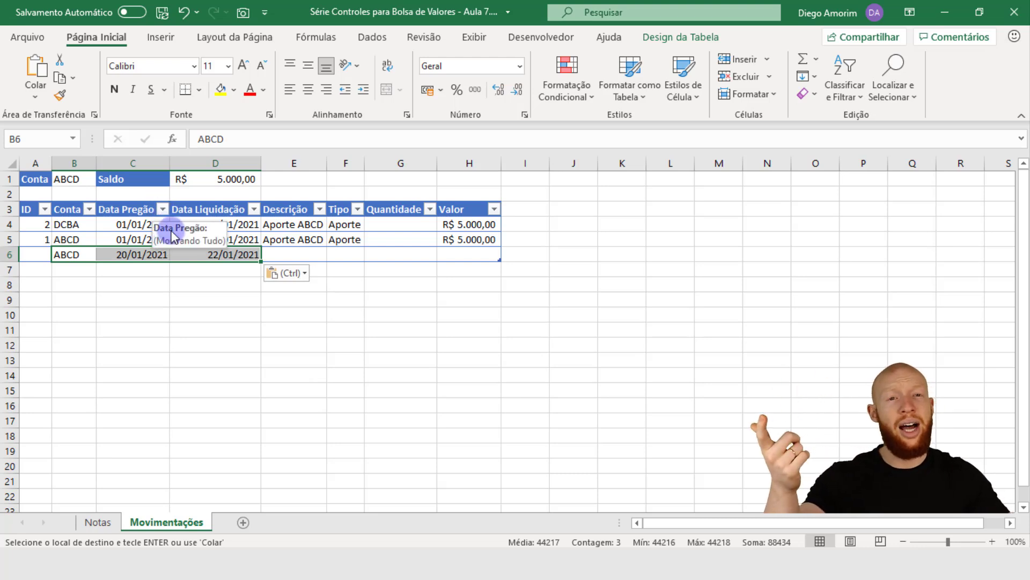
click(184, 278)
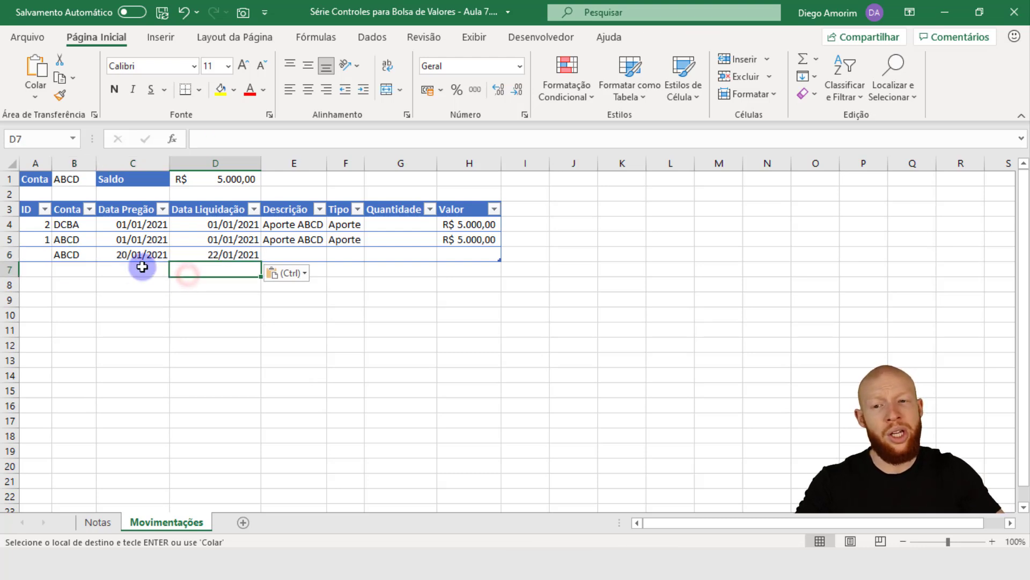
click(94, 258)
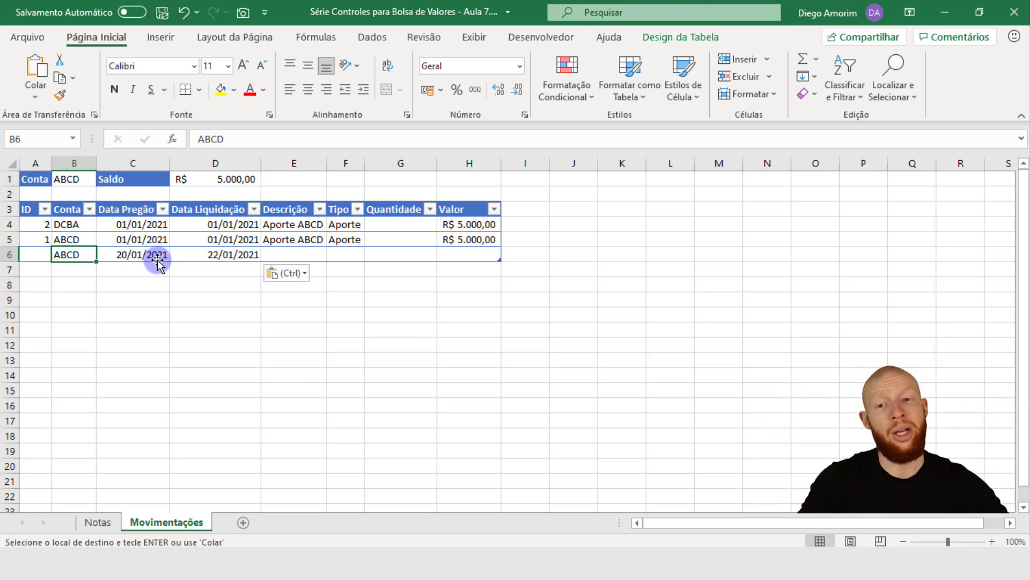
Enter 3 as the ID of the new movement in A6 and check it against the CASH3 row's ID in Notas.
click(41, 255)
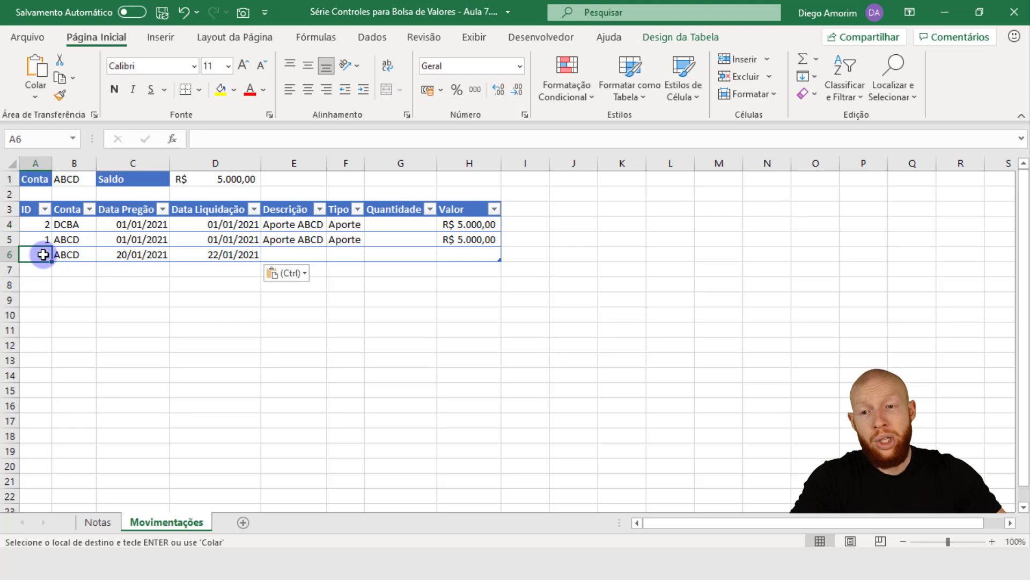
text(3)
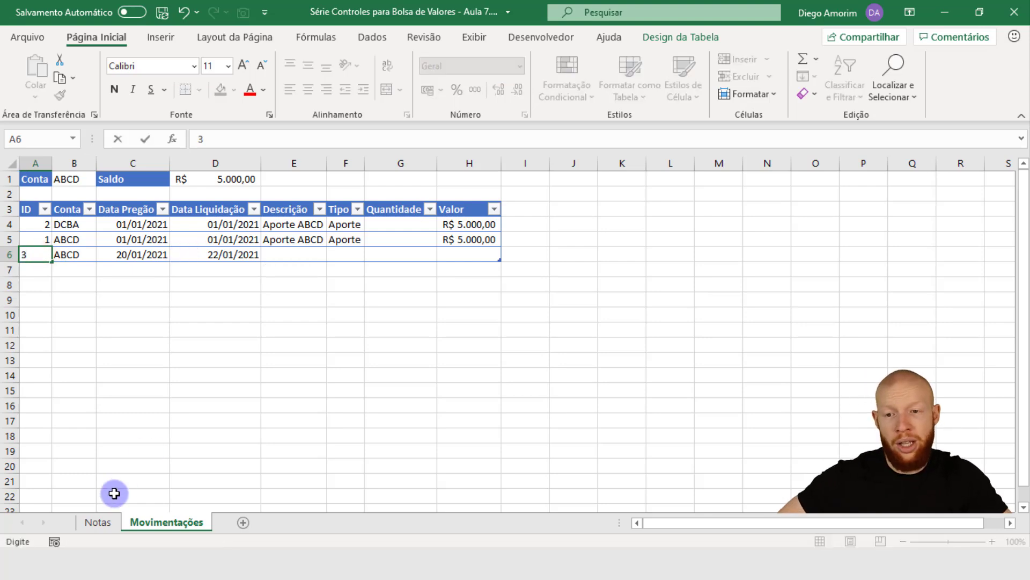
key(Tab)
click(106, 513)
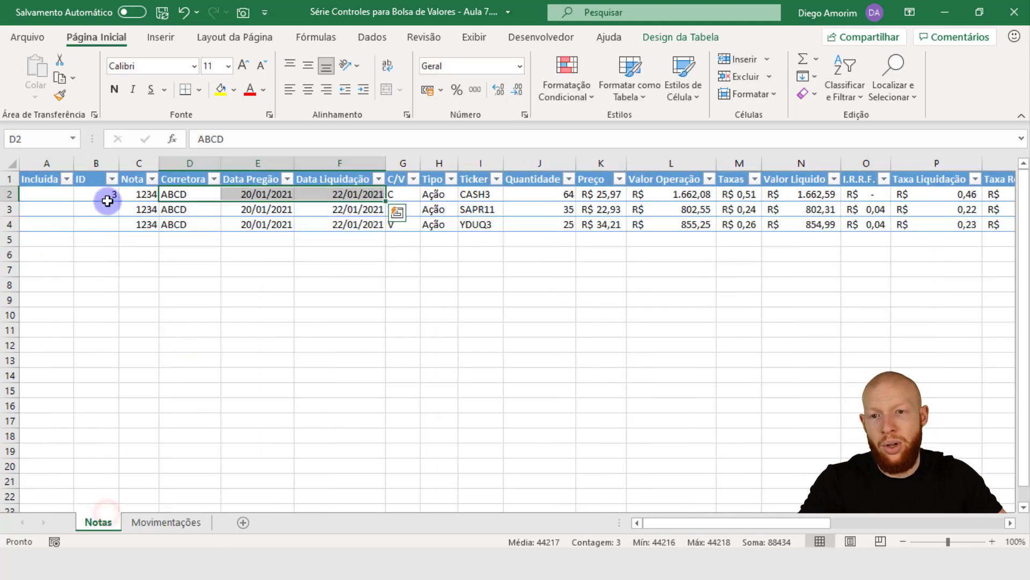
click(167, 522)
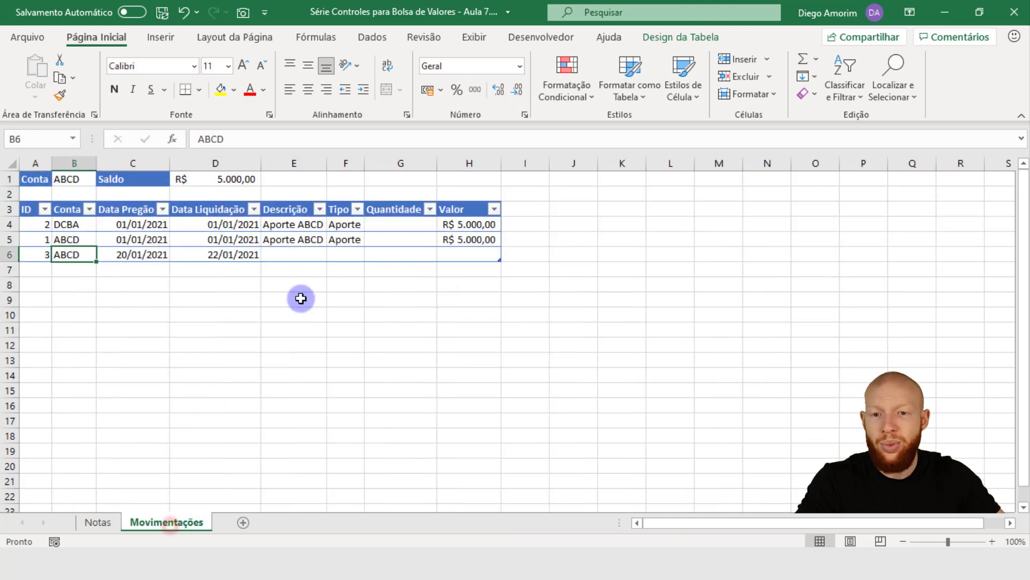
Look up the ticker of the note in Notas and enter CASH3 as the Descrição of movement 3.
click(306, 253)
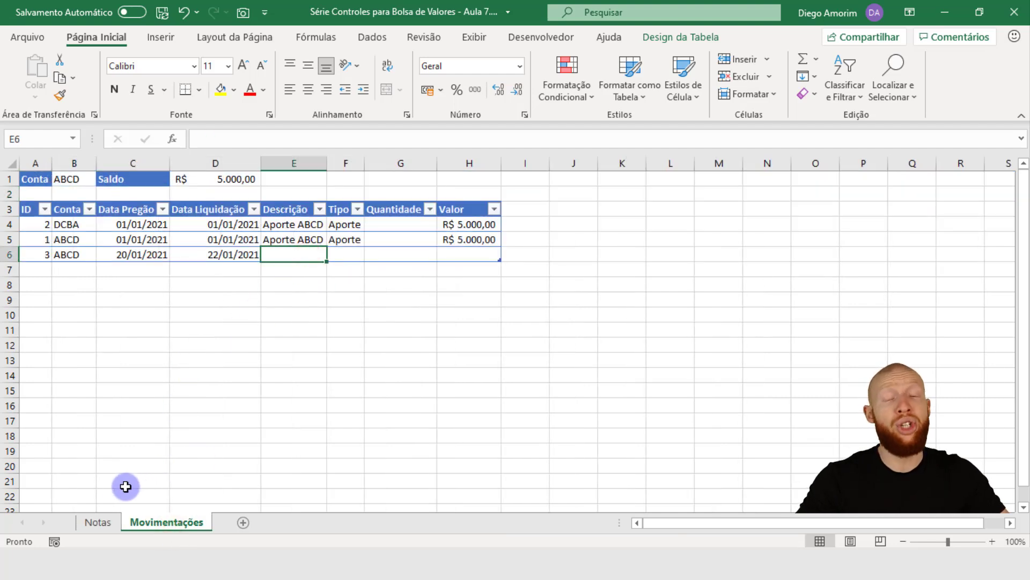
click(107, 518)
click(481, 191)
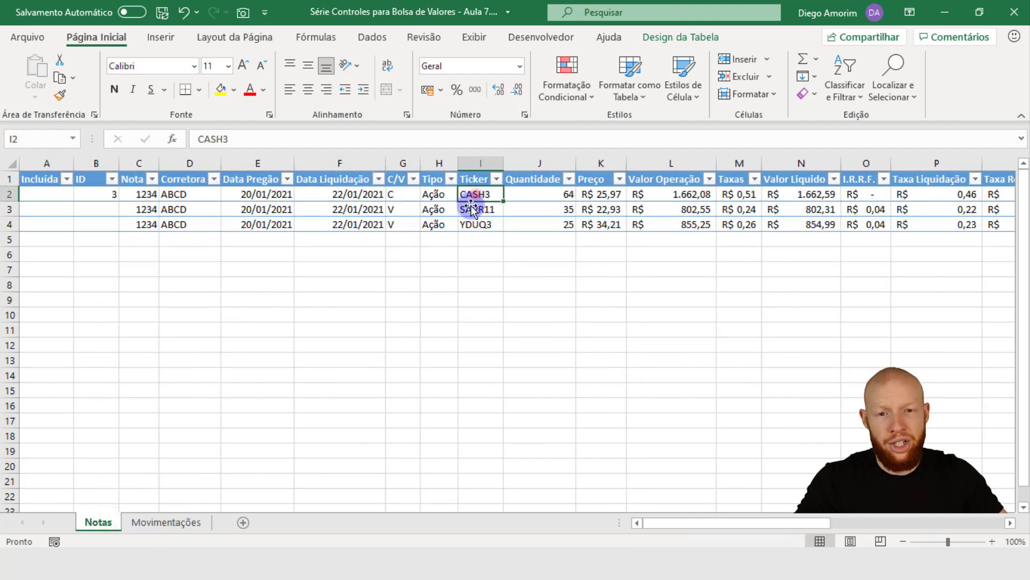
click(167, 522)
text(c)
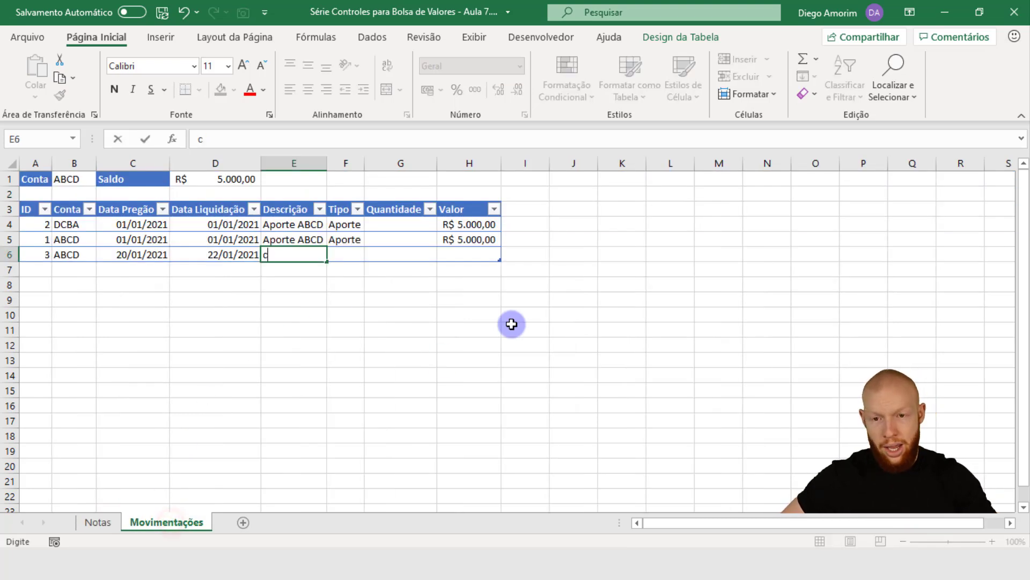
text(CASH3)
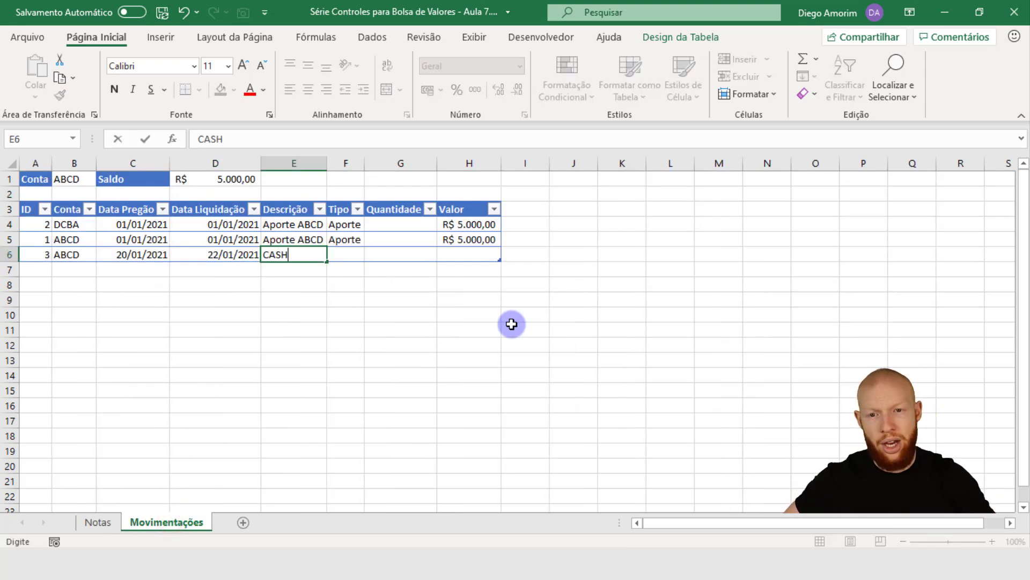
key(Tab)
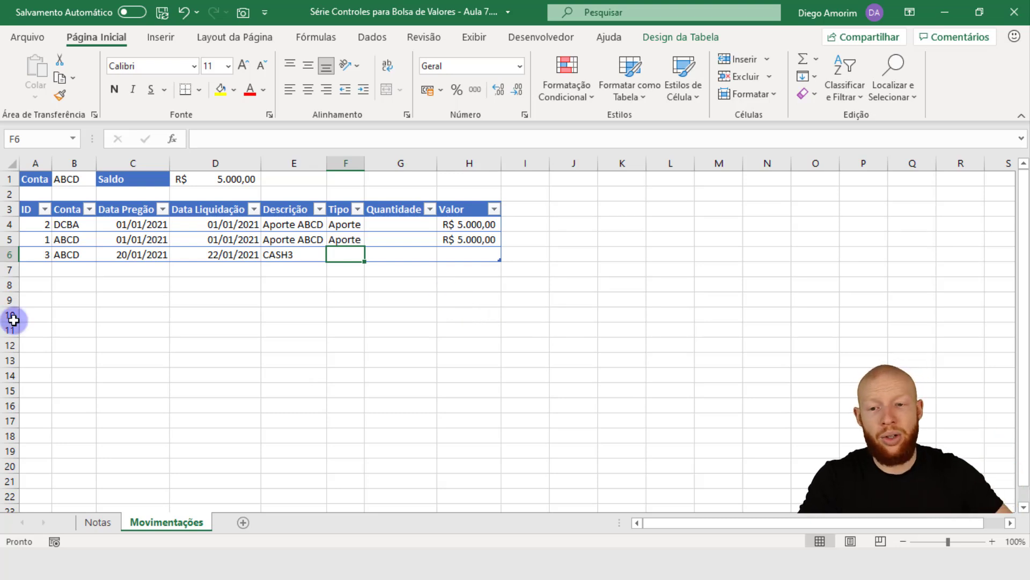
Check the asset type in Notas and enter Ação as the Tipo of the CASH3 movement.
click(110, 518)
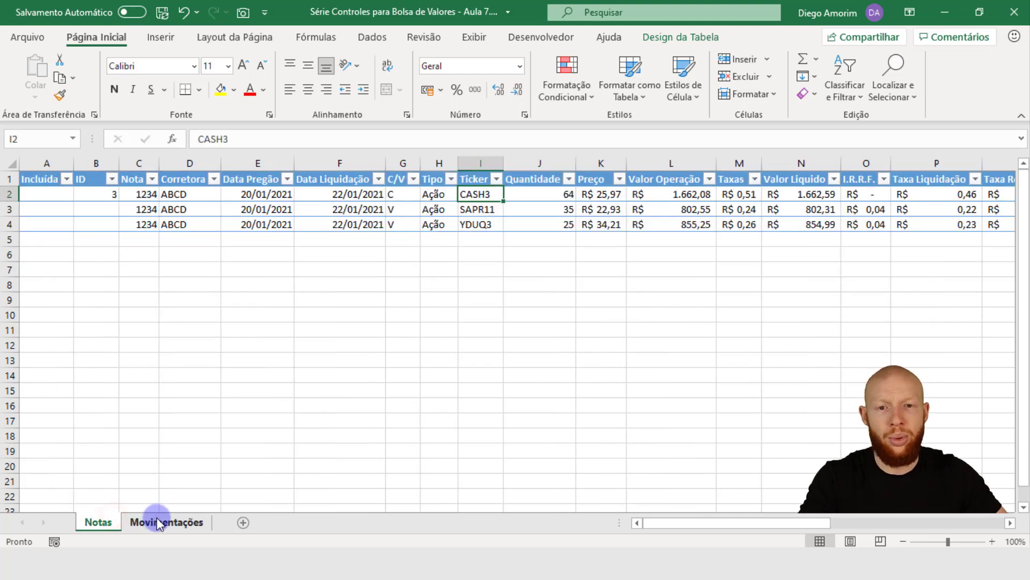
click(156, 521)
text(Ação)
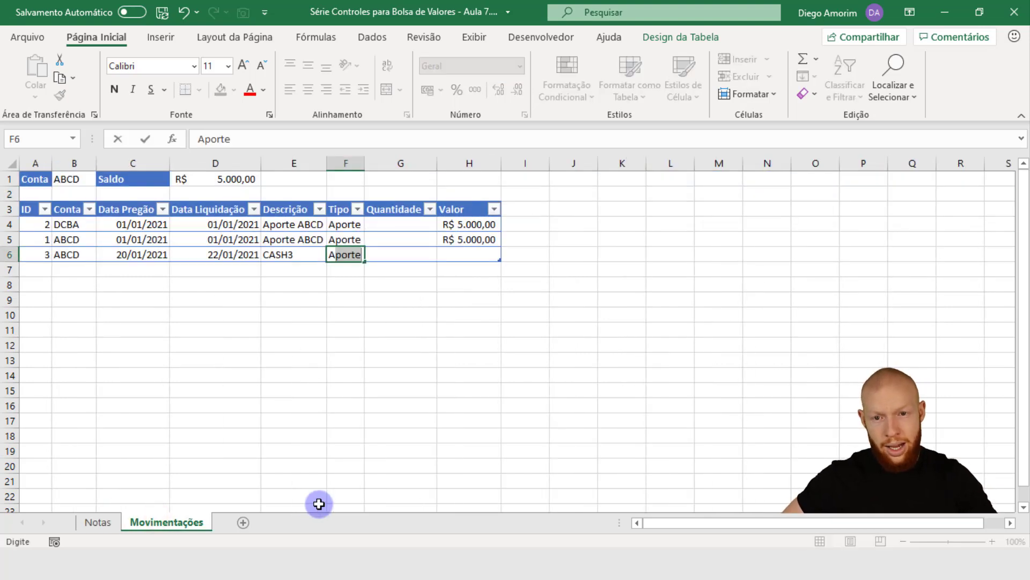
key(Tab)
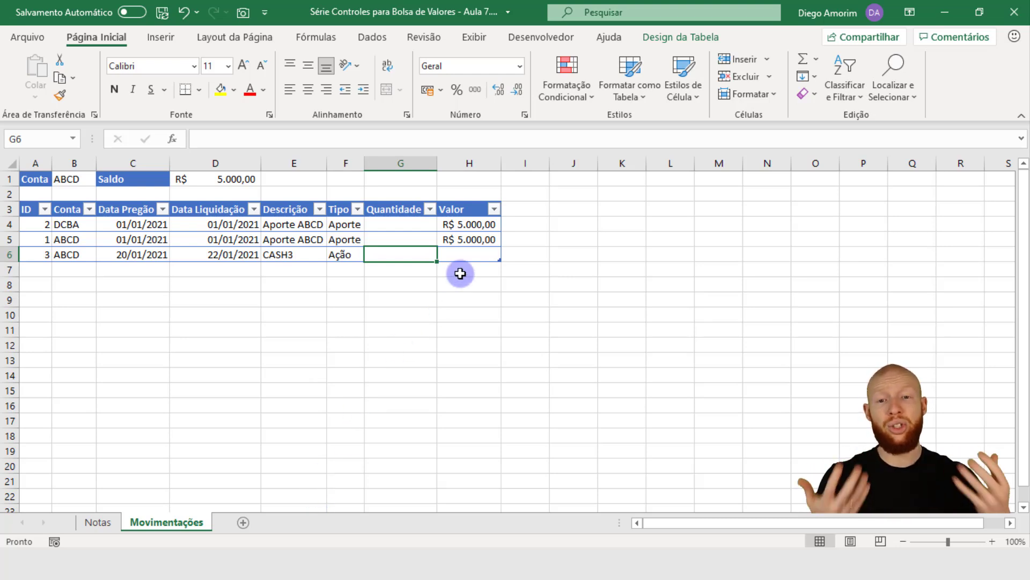
Look up the CASH3 quantity in Notas and enter 64 as the Quantidade of its movement.
click(312, 252)
click(410, 258)
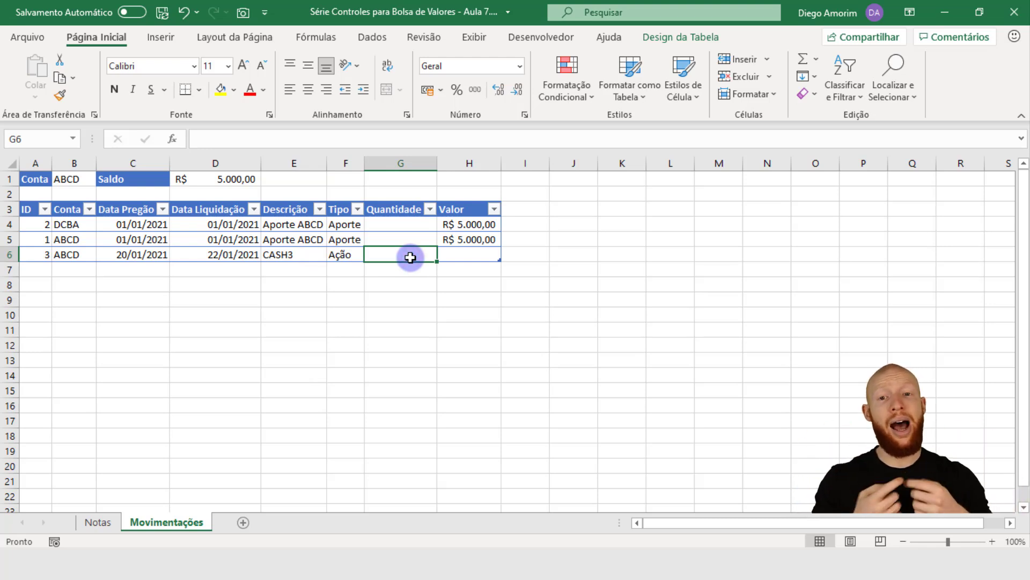
click(99, 521)
click(563, 194)
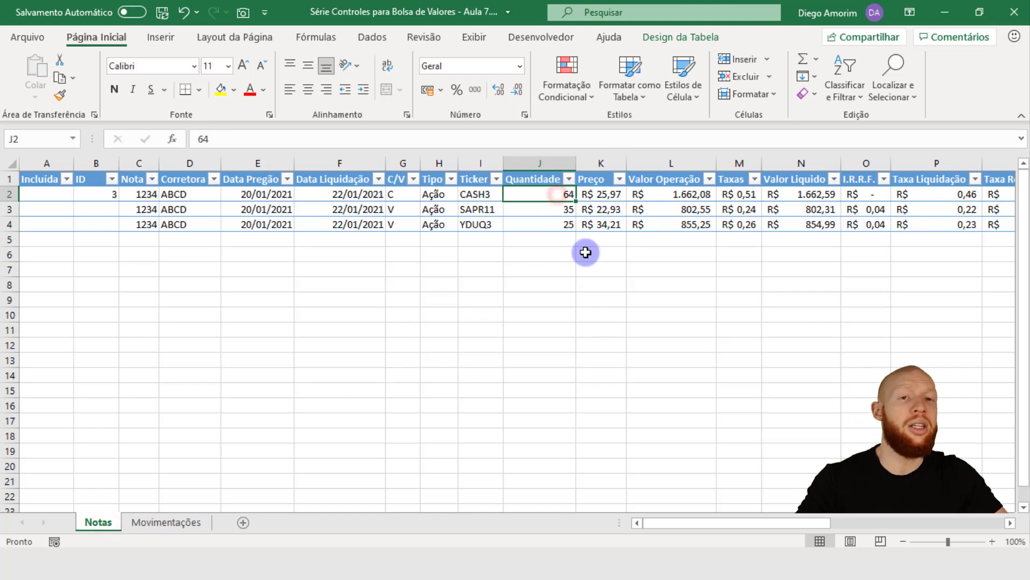
click(166, 522)
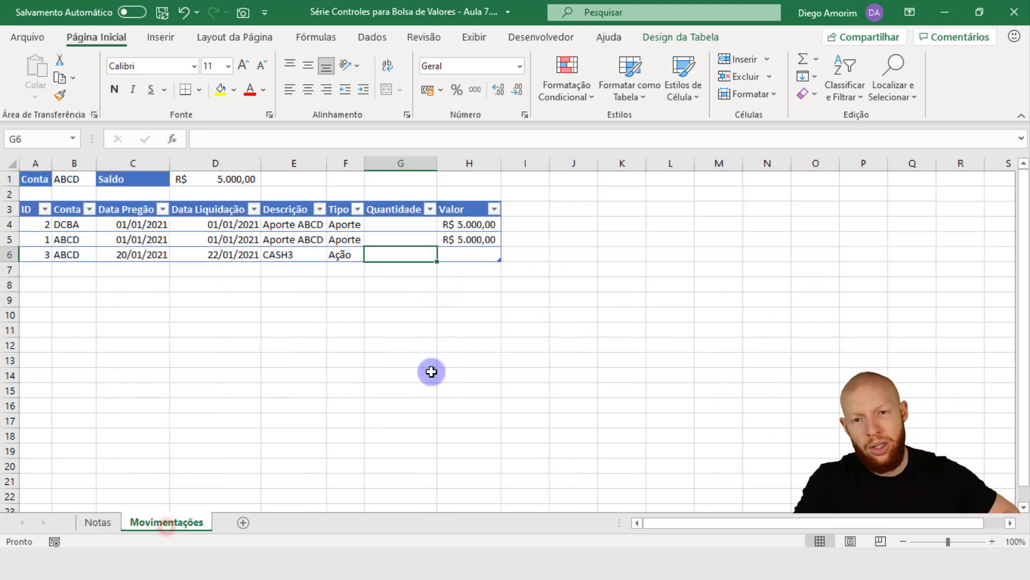
text(64)
key(Tab)
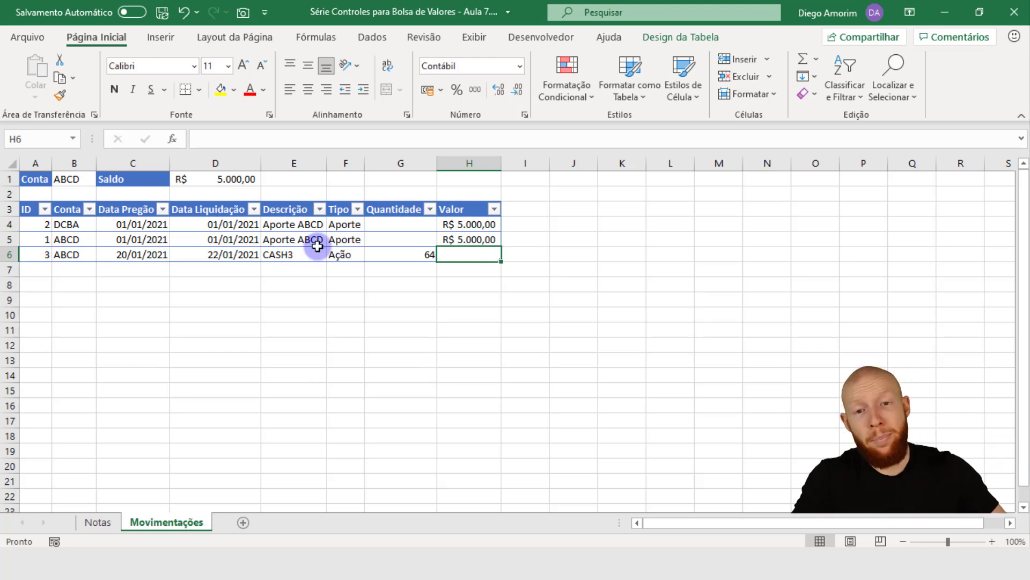
Examine how the CASH3 note's Valor Liquido in Notas derives from Quantidade, Preço, Valor Operação and Taxas.
click(426, 253)
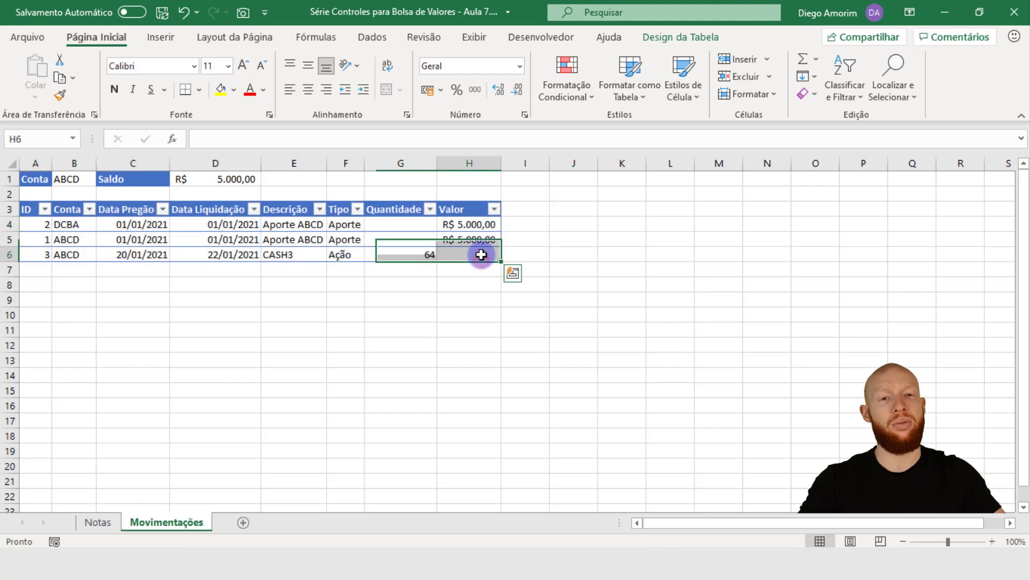
click(95, 516)
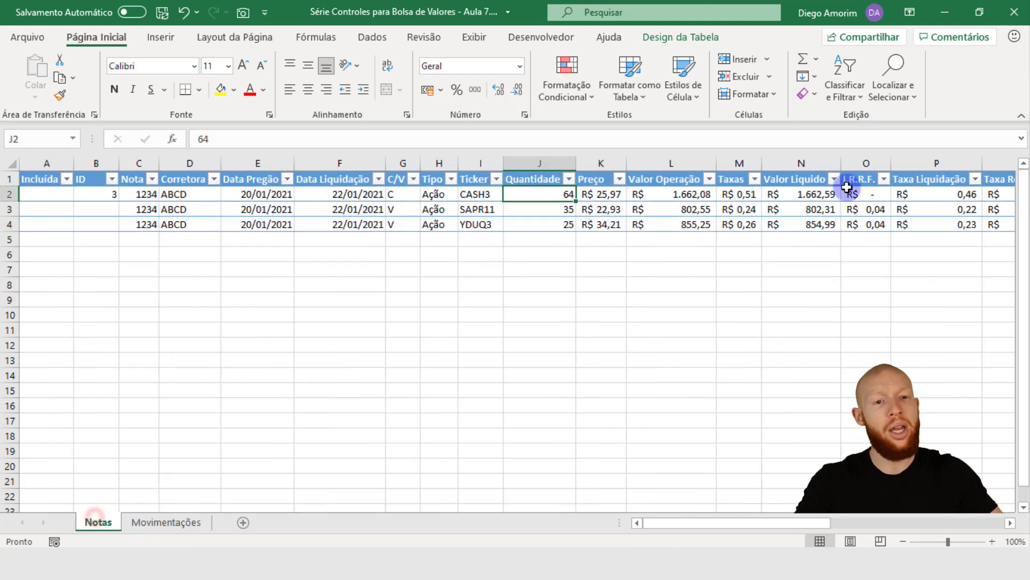
click(821, 196)
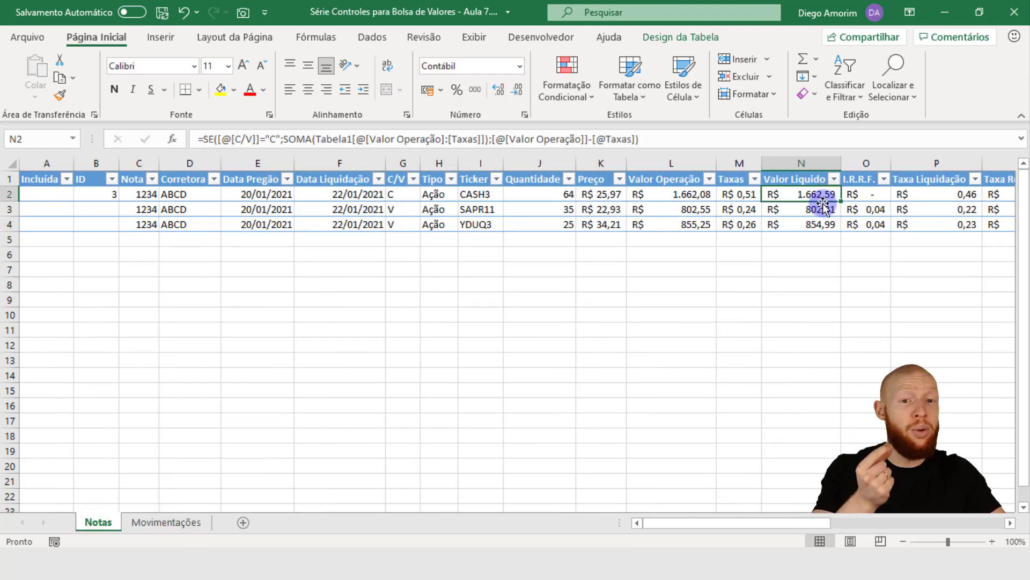
click(697, 197)
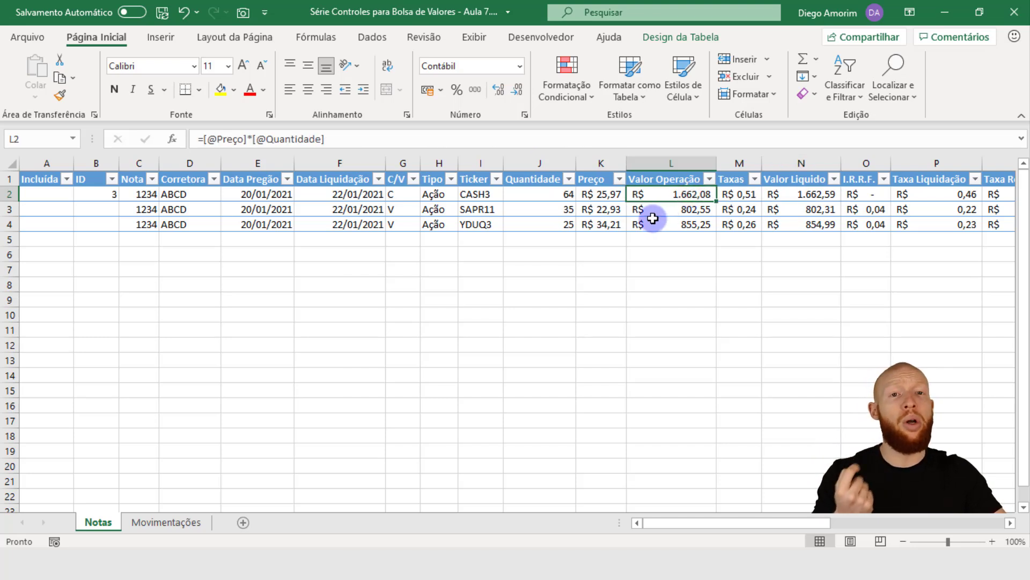
click(551, 196)
click(617, 195)
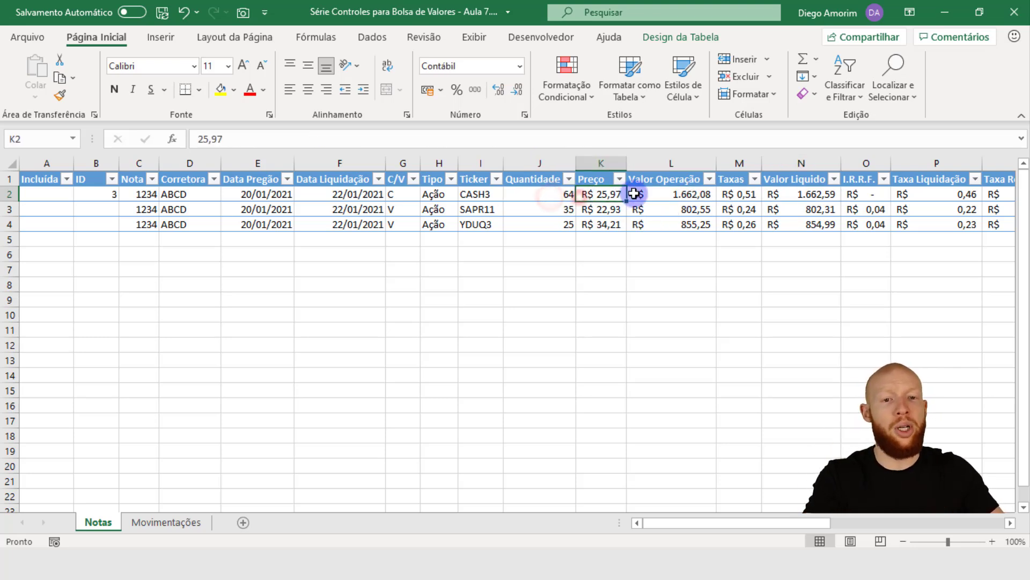
click(663, 195)
click(730, 195)
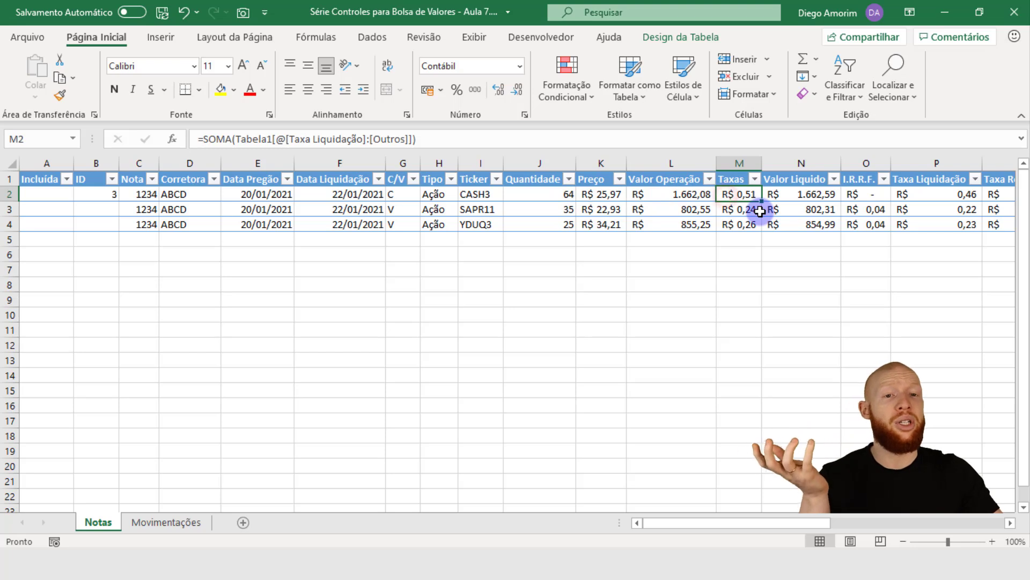
Copy the CASH3 note's Valor Liquido from Notas and paste it as a plain value into Valor in H6 of Movimentações.
click(808, 195)
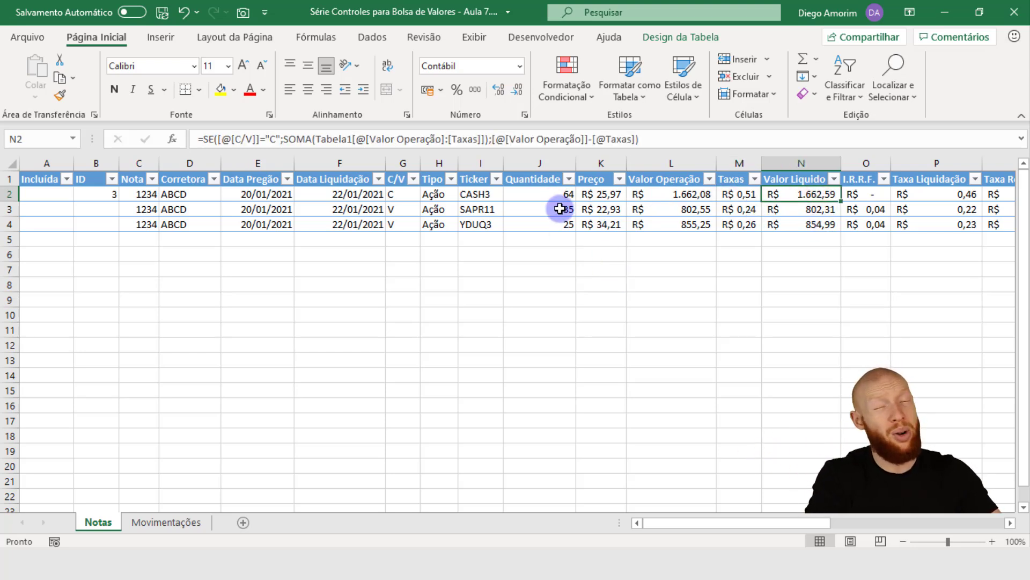
key(ctrl+c)
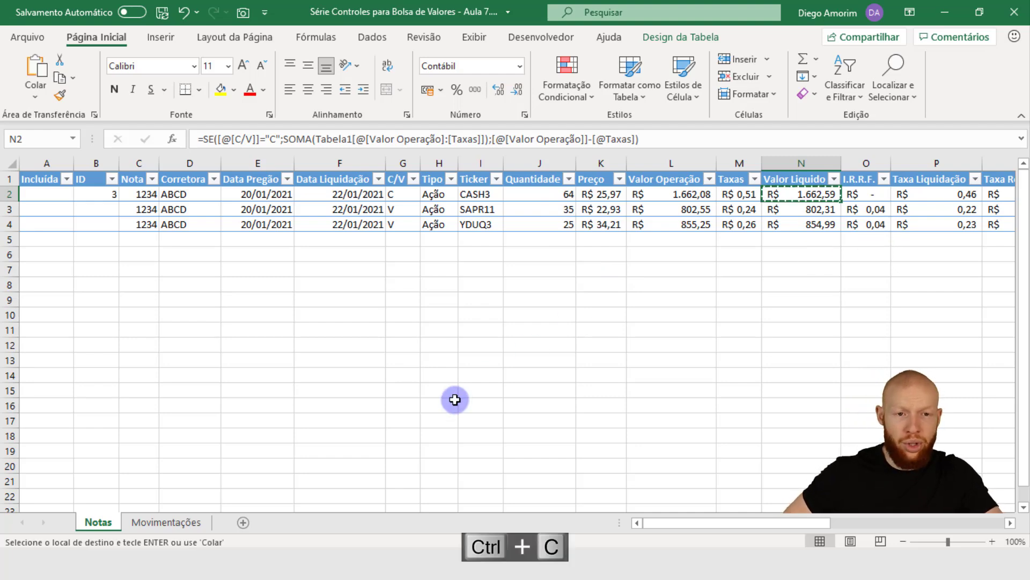
click(166, 521)
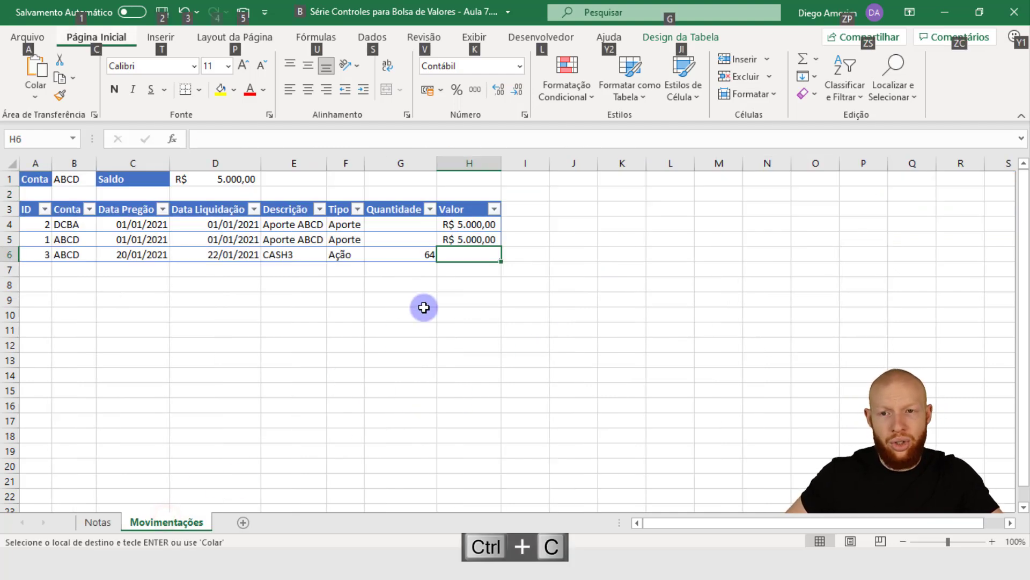
key(ctrl+v)
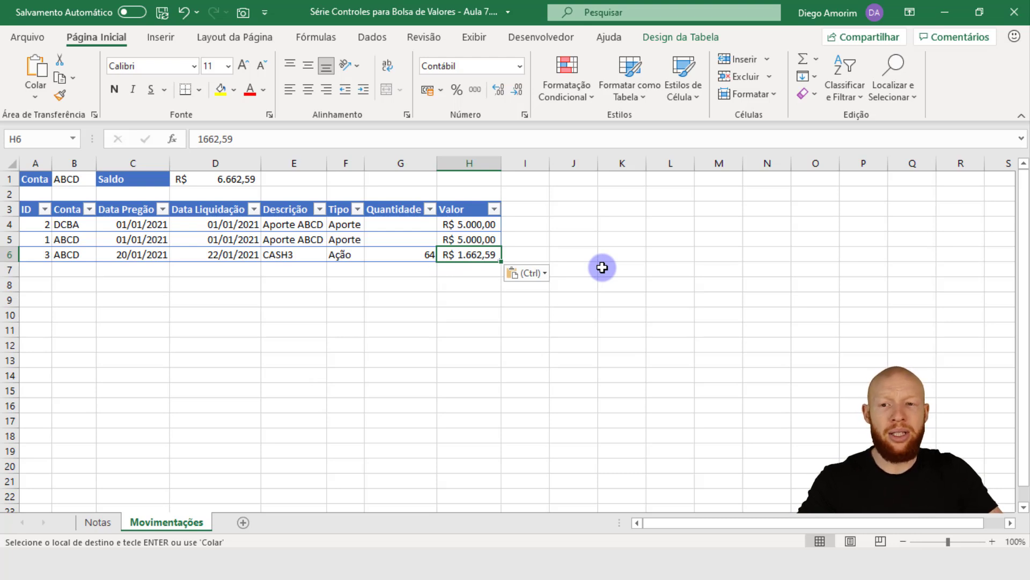
Fit the Valor column's width to its contents and inspect the Saldo formula in D1.
click(211, 178)
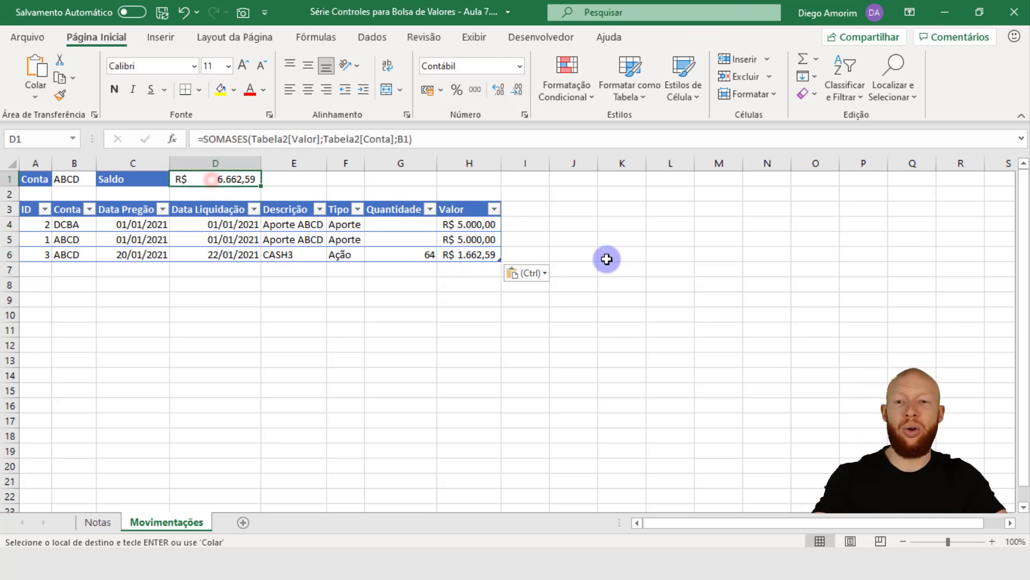
click(992, 541)
click(992, 541)
click(992, 541)
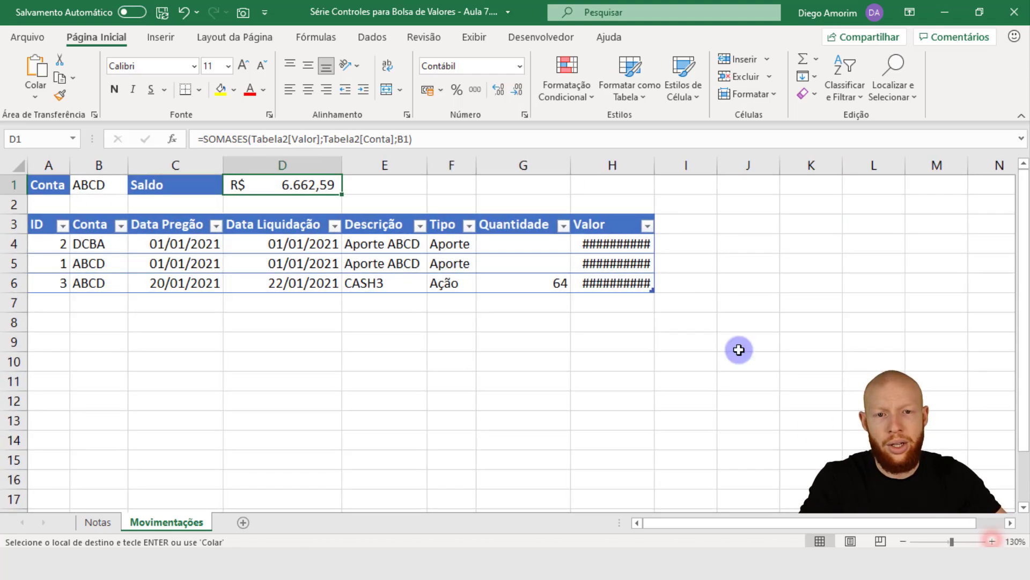
double_click(658, 165)
click(633, 311)
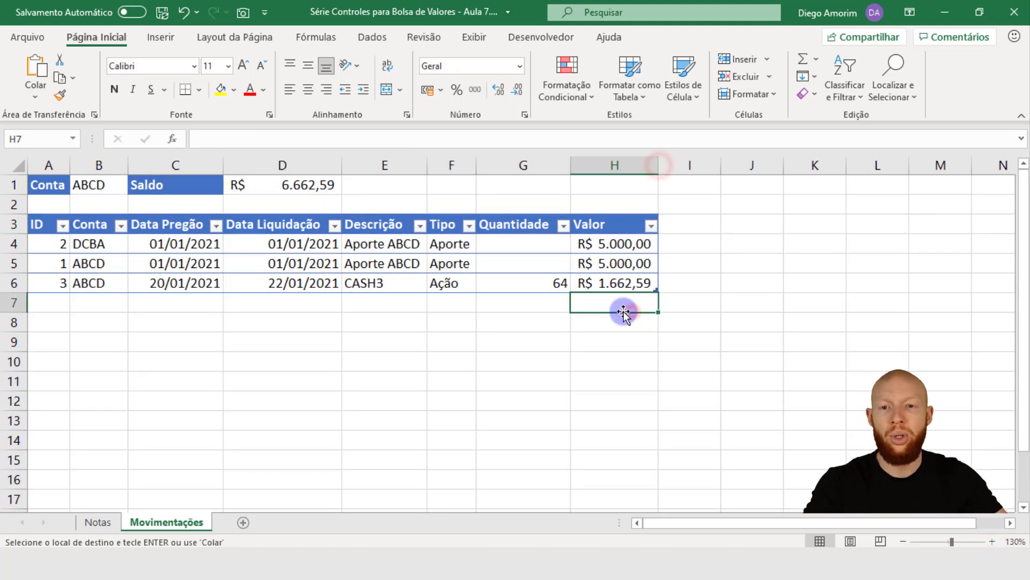
click(279, 187)
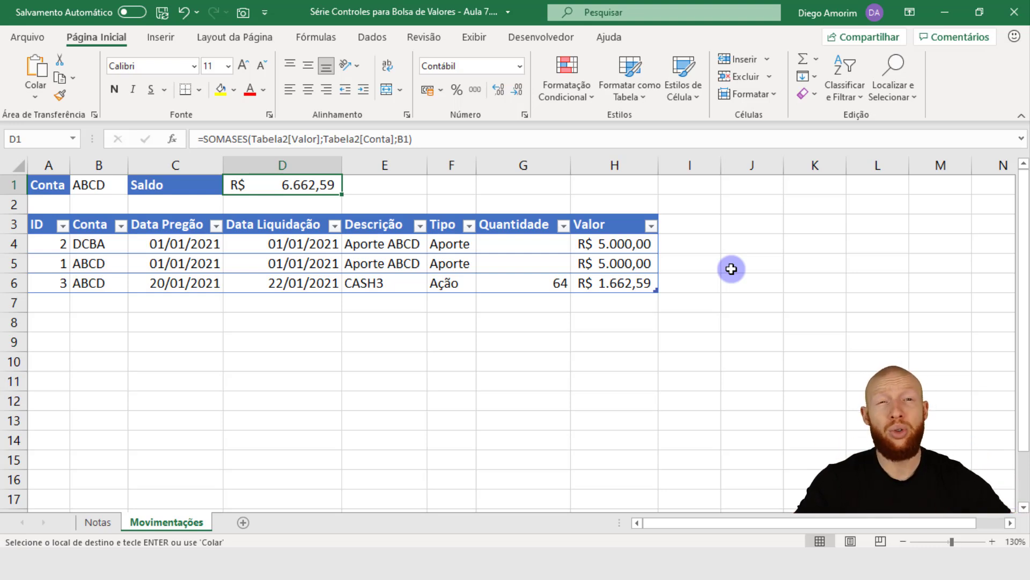
Change the Valor of the CASH3 purchase in H6 to the negative amount -1662,59.
click(611, 284)
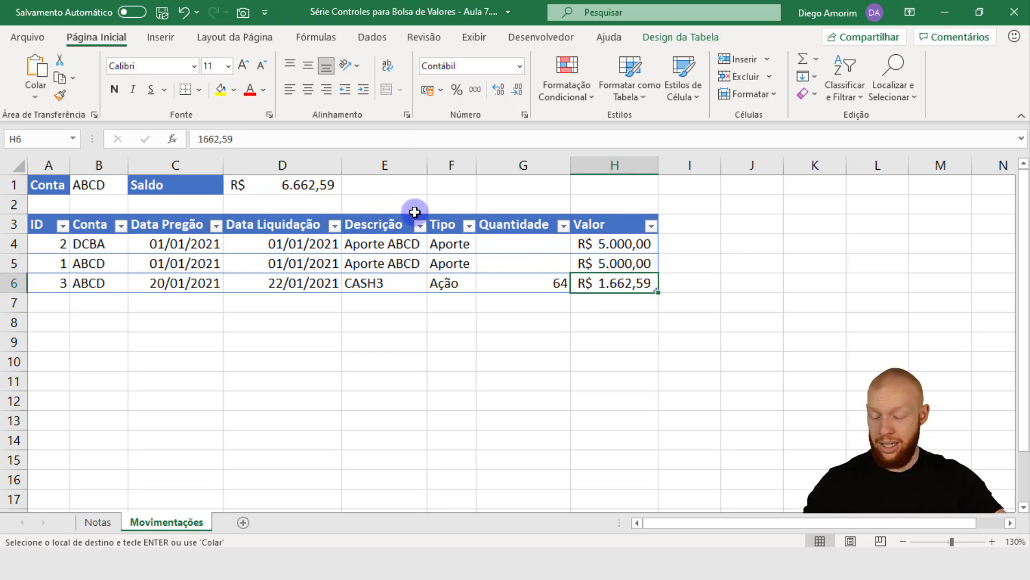
key(F1)
key(F2)
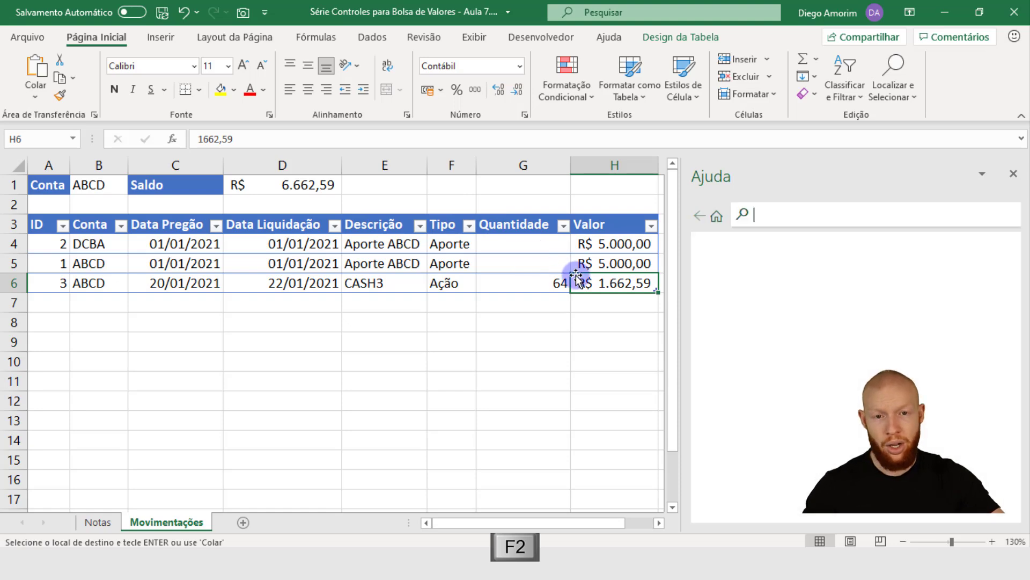
click(1013, 175)
key(F2)
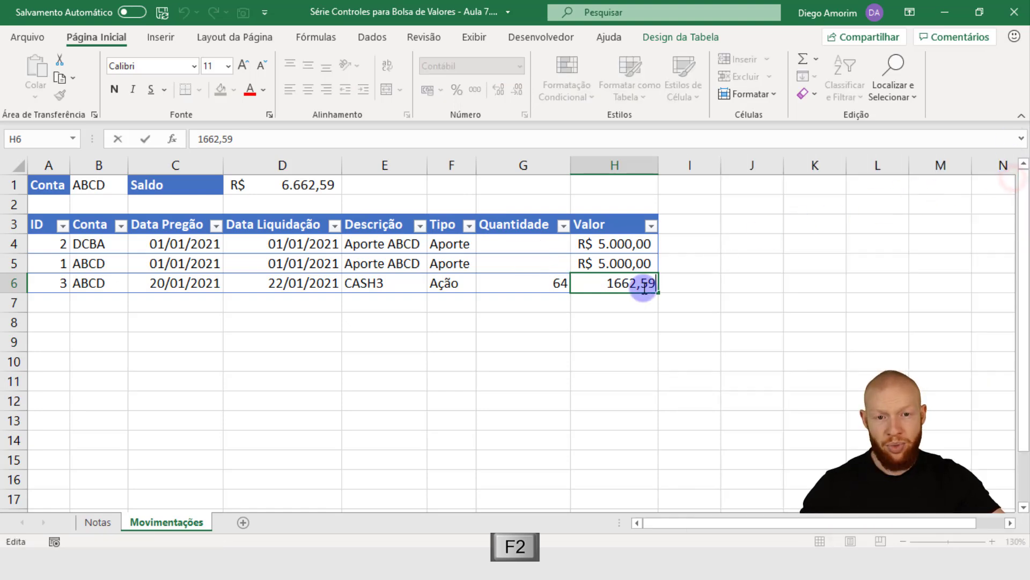
text(-)
key(Return)
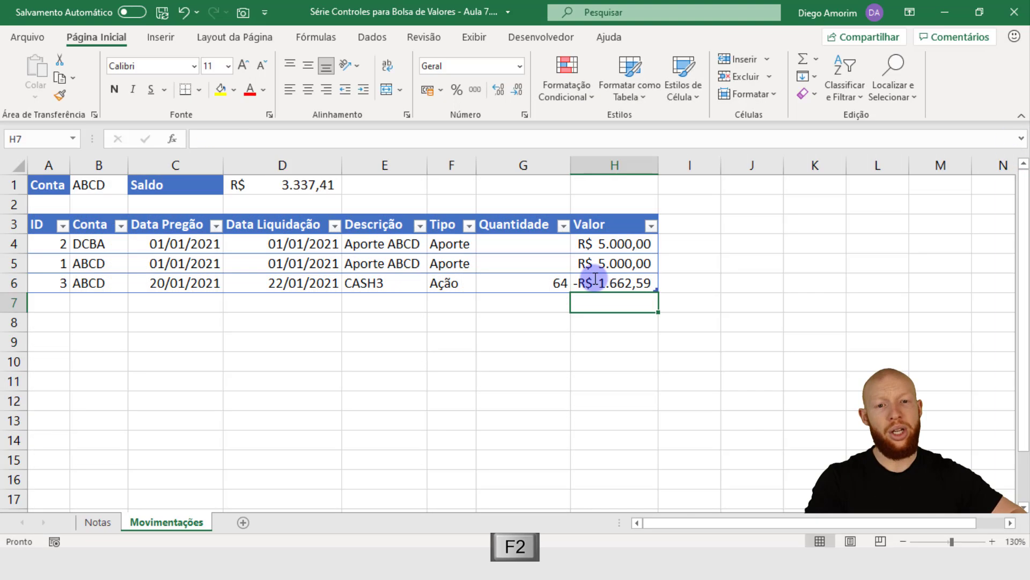
click(610, 284)
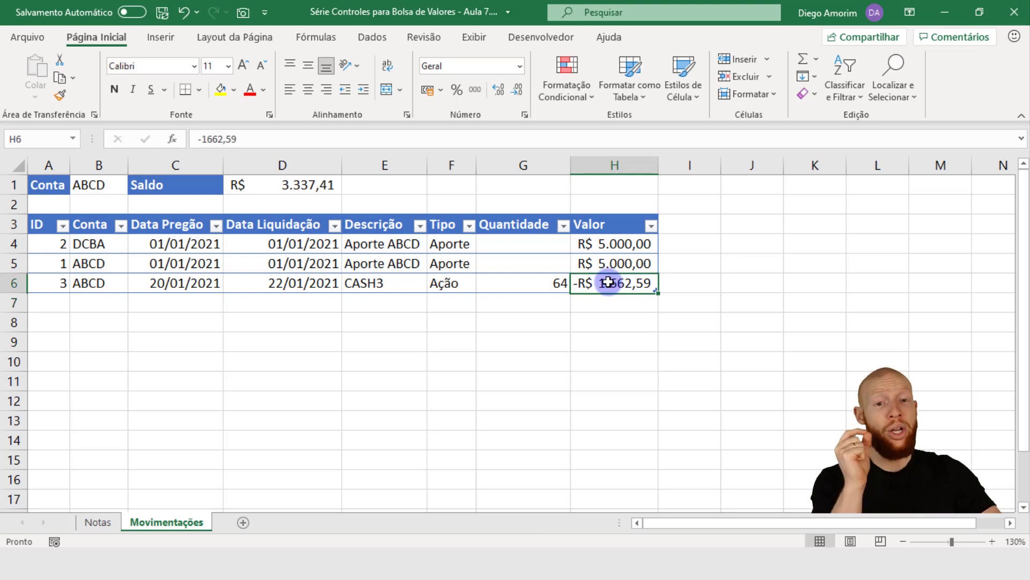
click(548, 286)
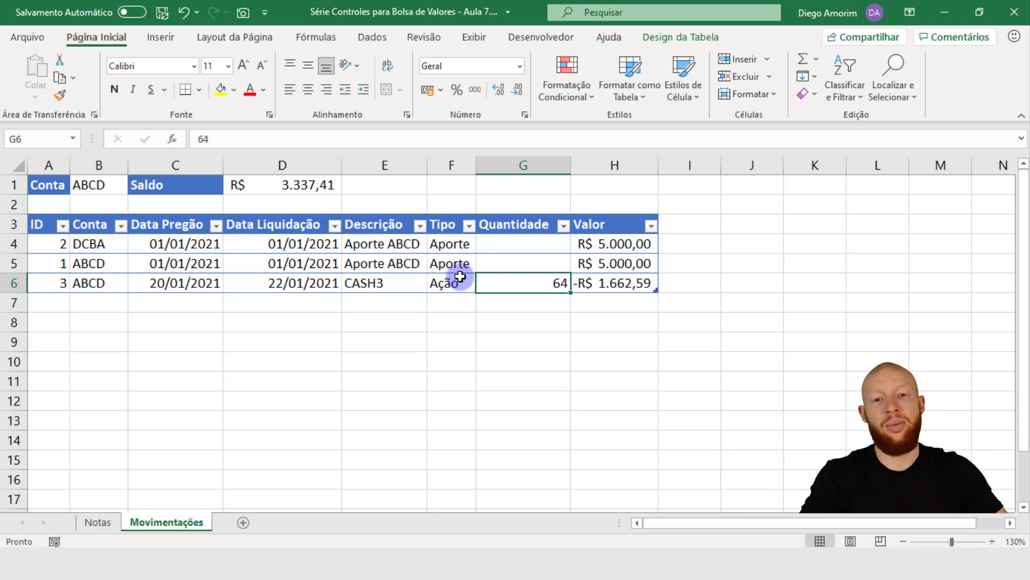
click(542, 306)
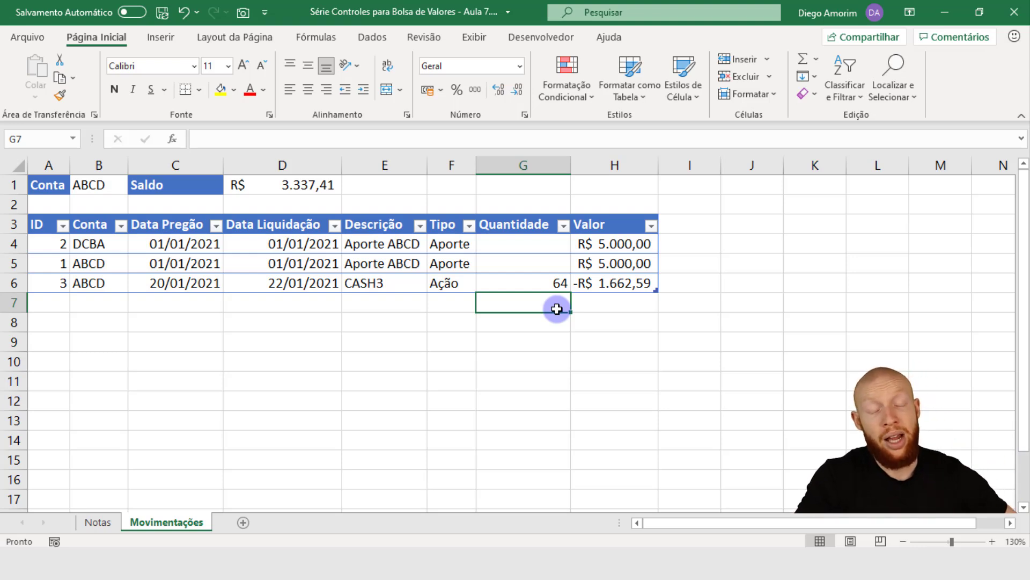
key(Right)
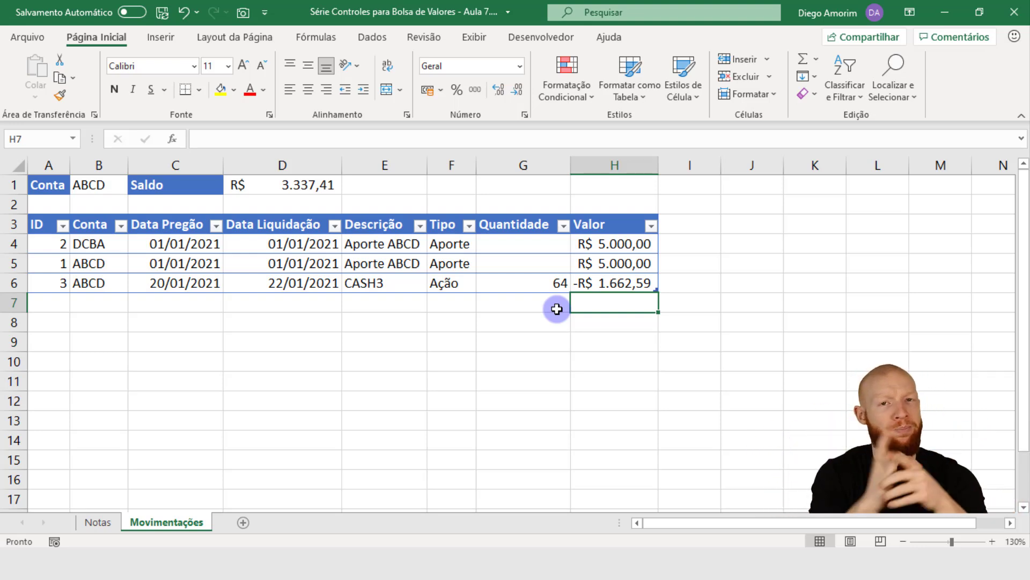
drag(623, 283, 37, 279)
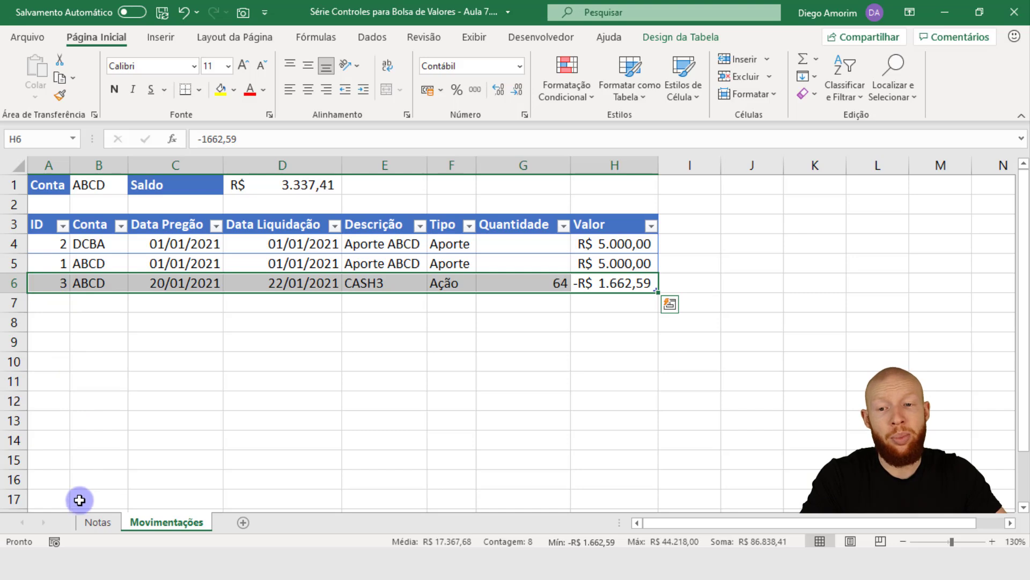
Mark the CASH3 note as included by entering x in the Incluída column of Notas.
click(97, 524)
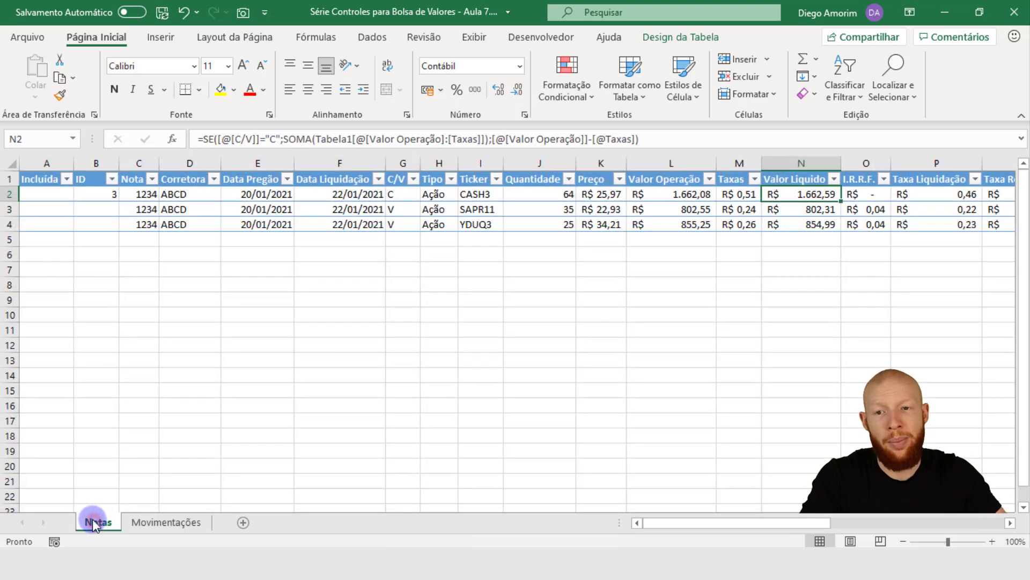
click(105, 209)
click(50, 194)
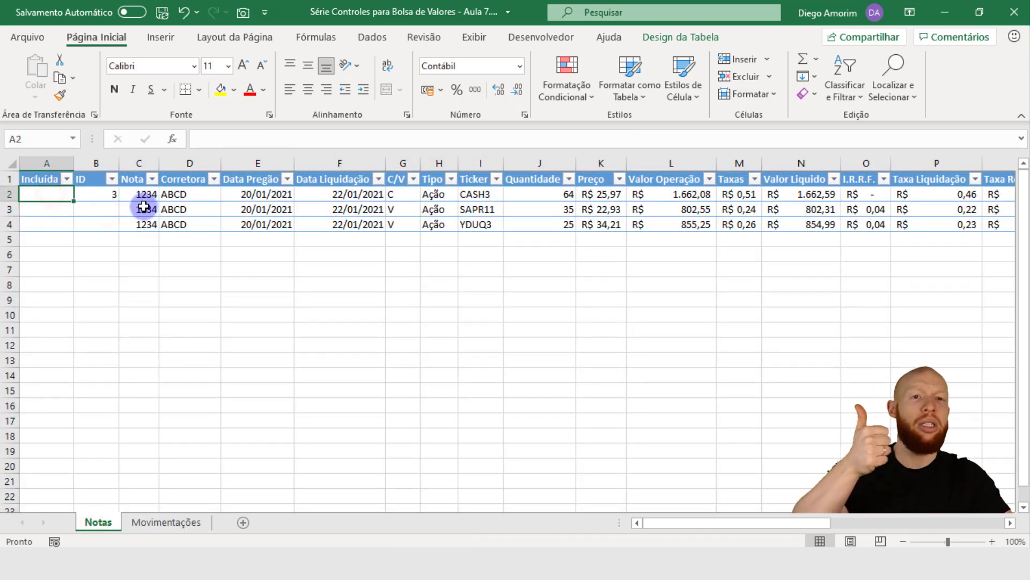
text(x)
key(Return)
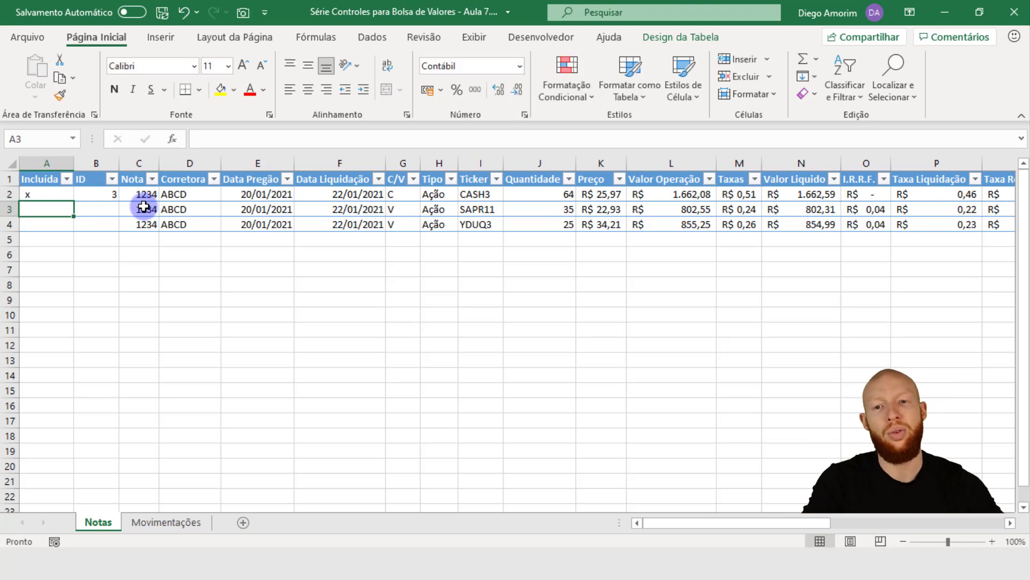
Check the last ID used in Movimentações and assign ID 4 to the SAPR11 note in B3 of Notas.
click(107, 212)
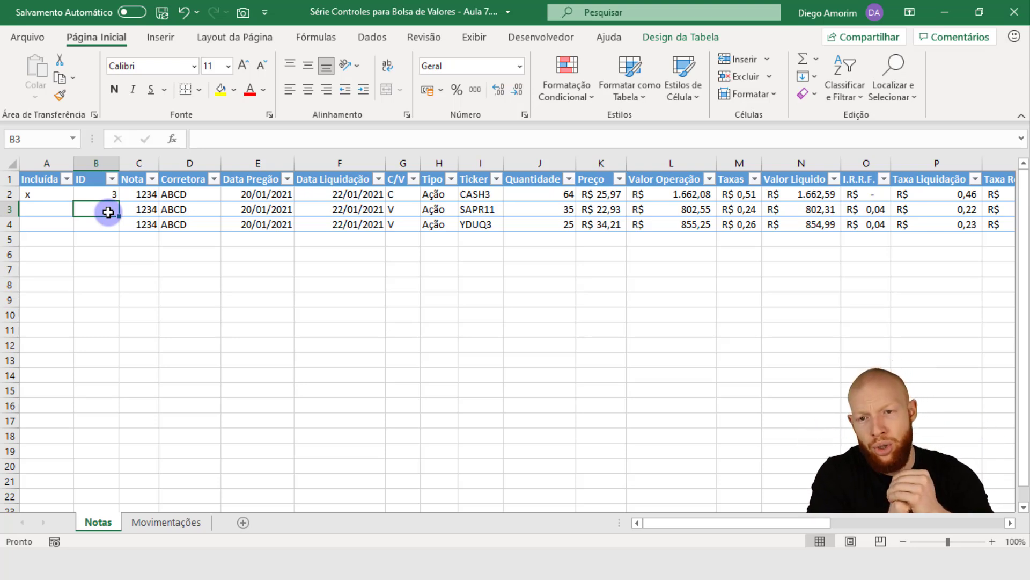
click(101, 176)
click(101, 195)
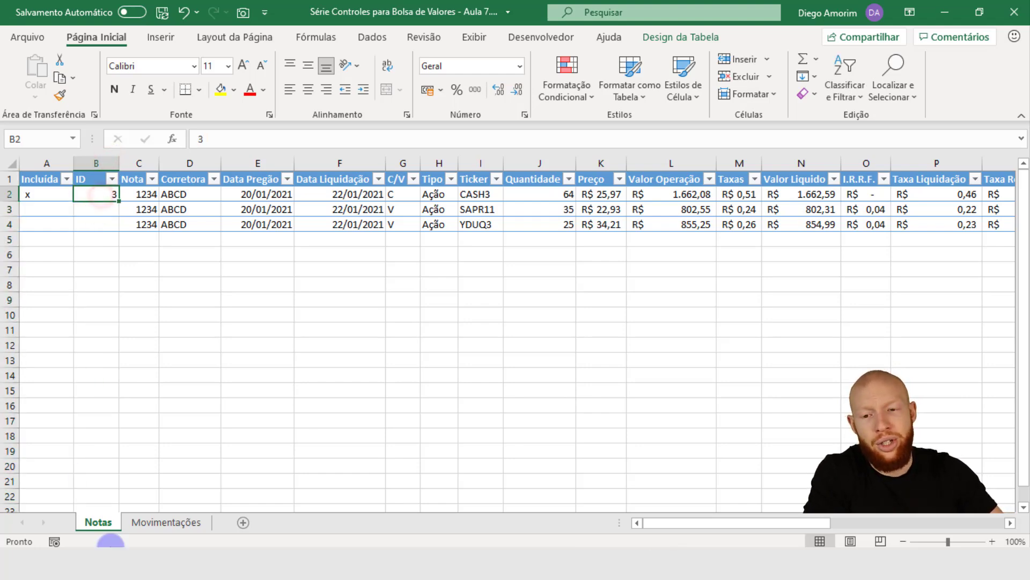
click(147, 528)
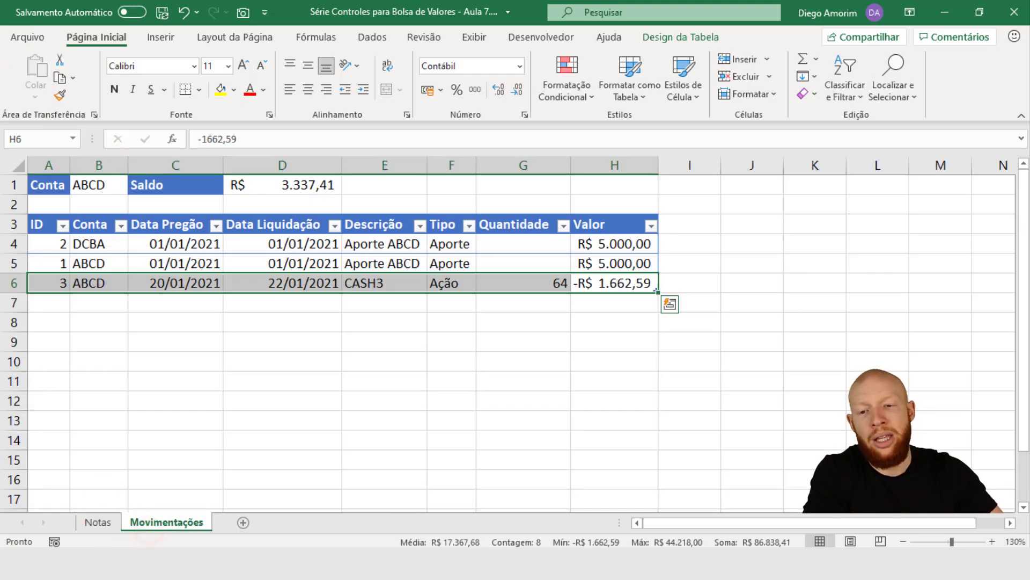
click(100, 521)
click(111, 213)
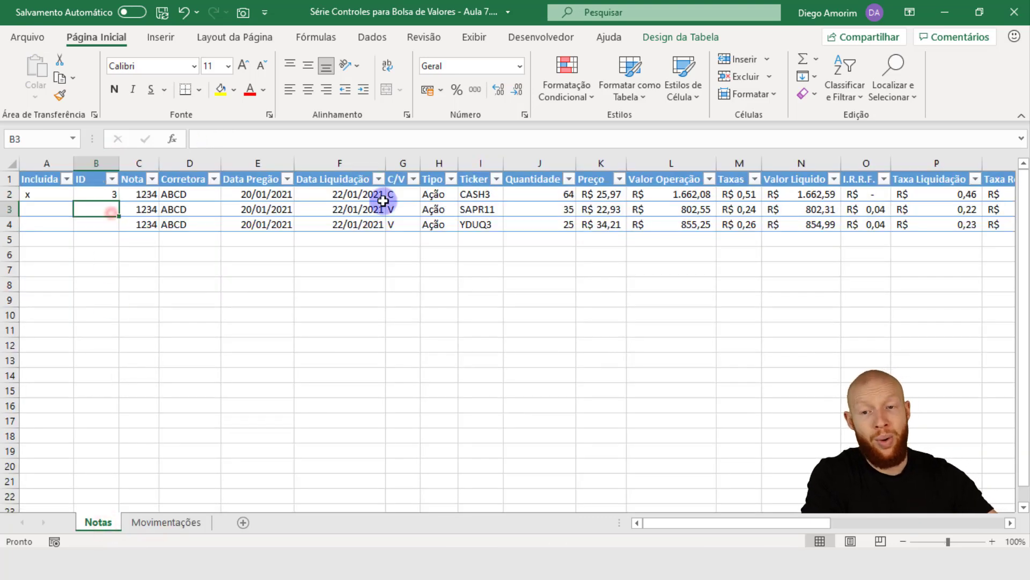
text(4)
key(Return)
key(Up)
key(Right)
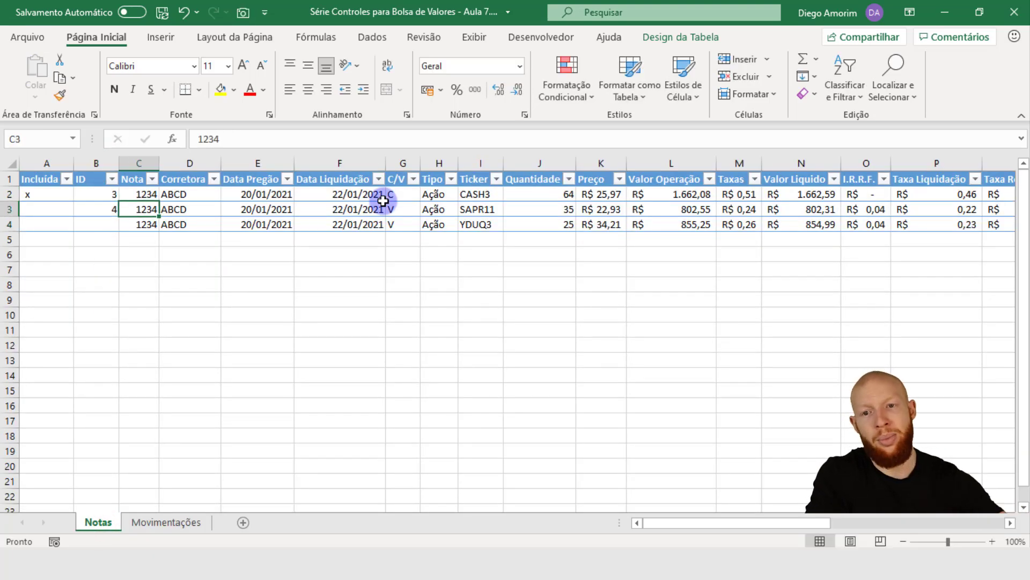
Copy the SAPR11 note's Corretora, Data Pregão and Data Liquidação from Notas into B7:D7 of Movimentações.
drag(185, 209, 314, 207)
key(ctrl+c)
click(166, 521)
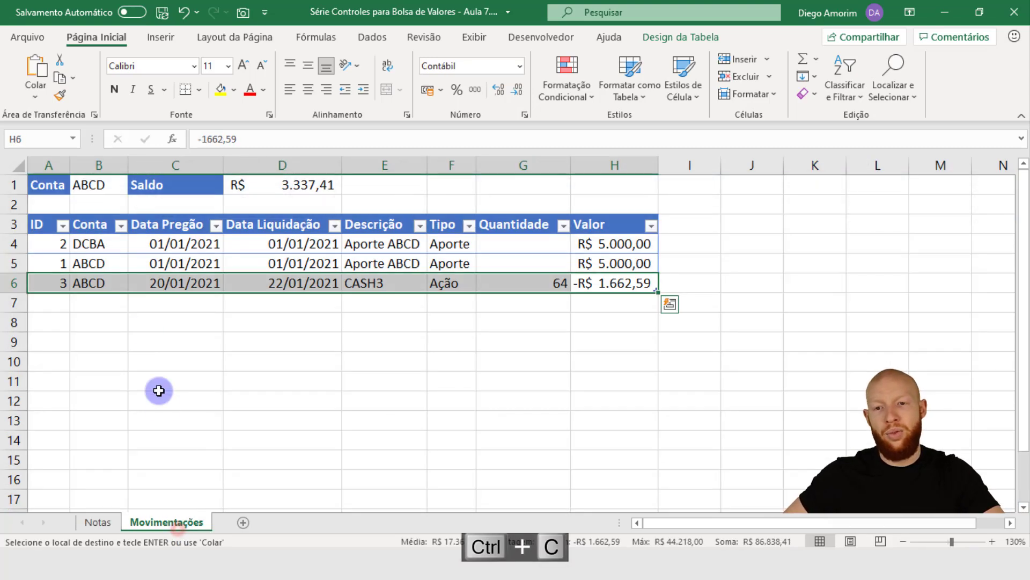
click(108, 306)
key(alt)
key(ctrl+v)
Enter ID 4 for the new movement in A7.
click(48, 302)
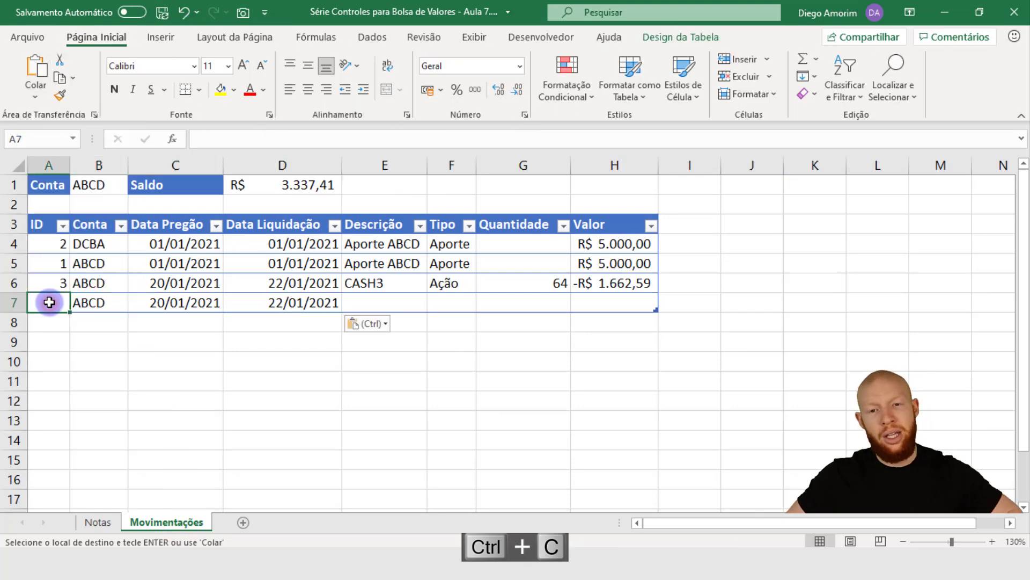
text(4)
key(Tab)
key(Tab)
key(Tab)
key(Tab)
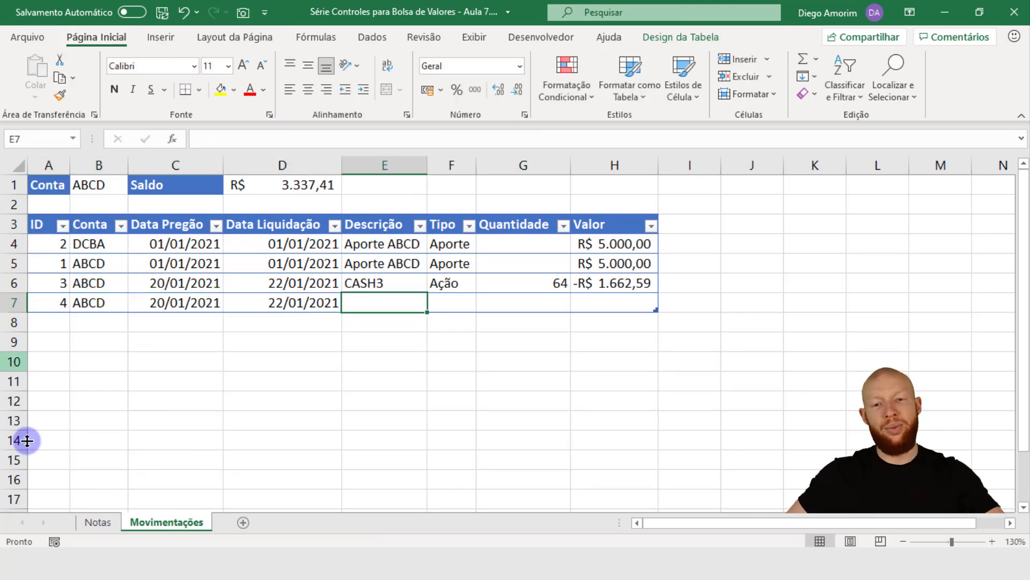
Complete the sale in row 7 with Descrição SAPR11, Tipo Ação and Quantidade -35, checking the note in Notas.
click(99, 521)
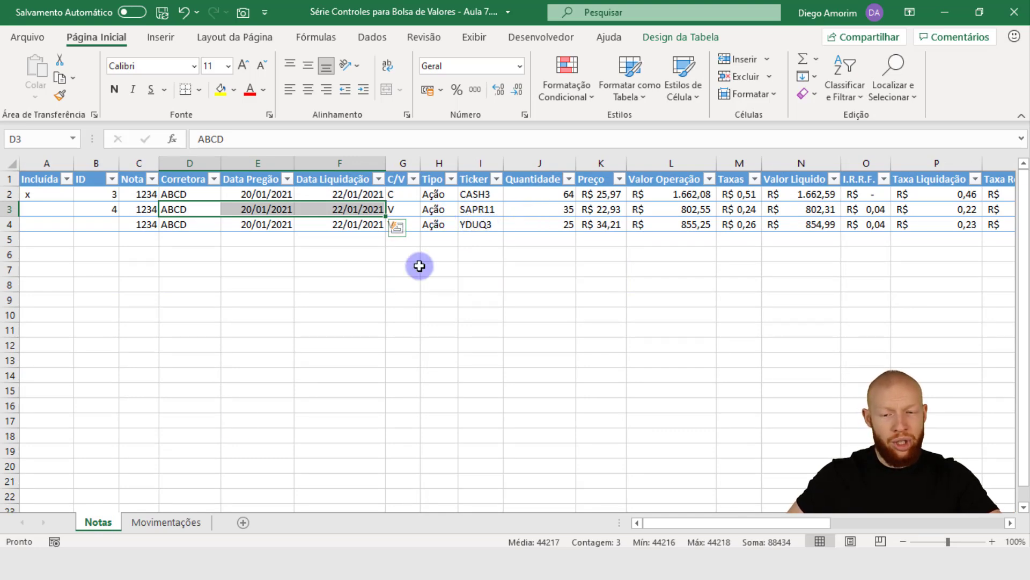
click(164, 518)
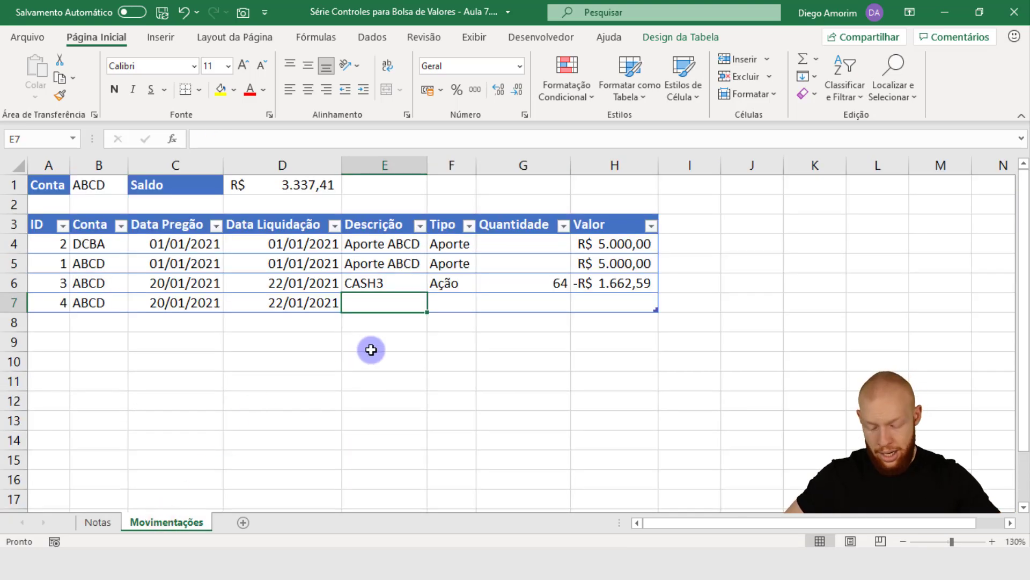
text(s)
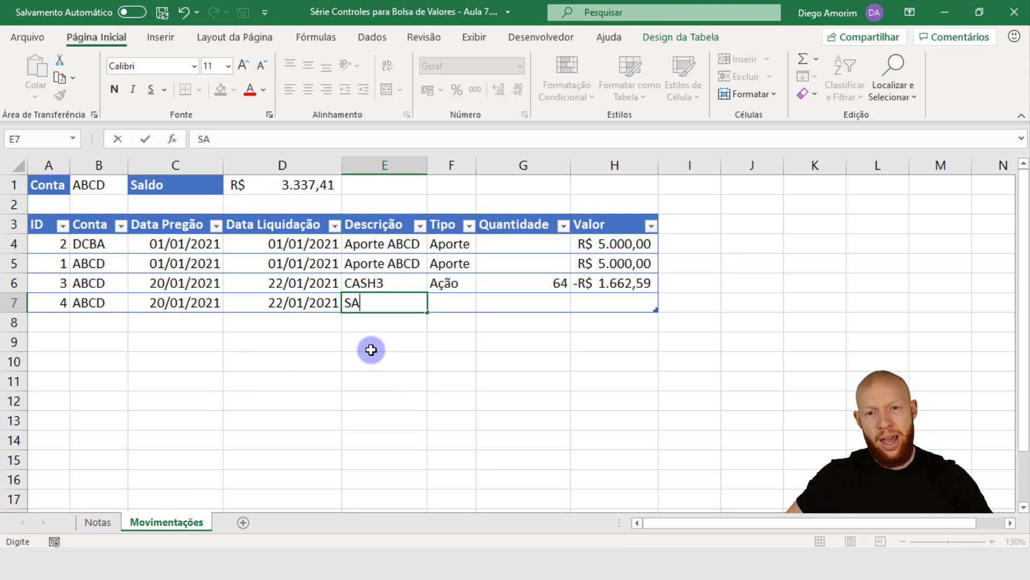
text(APR11)
key(Tab)
text(Ação)
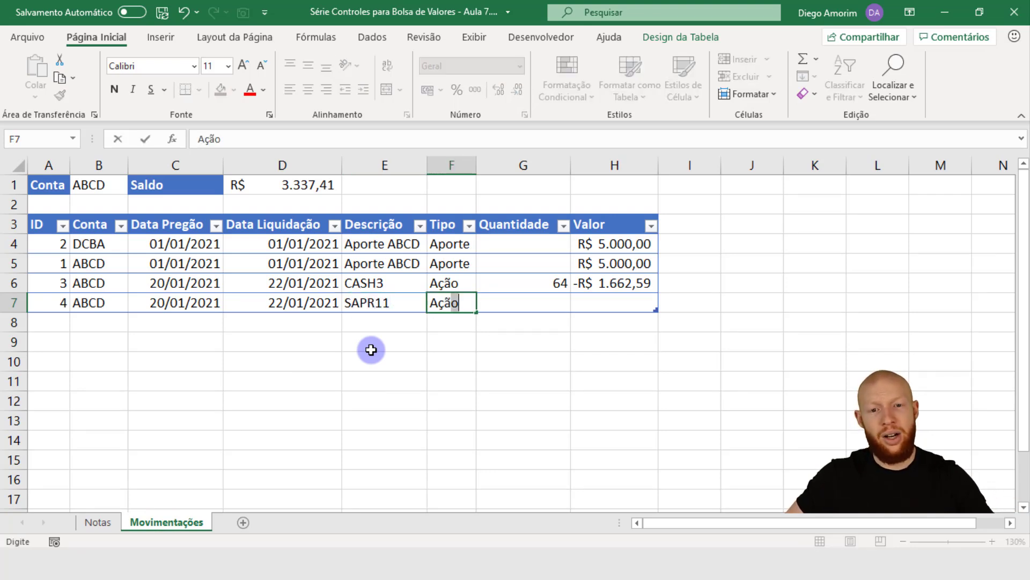
key(Tab)
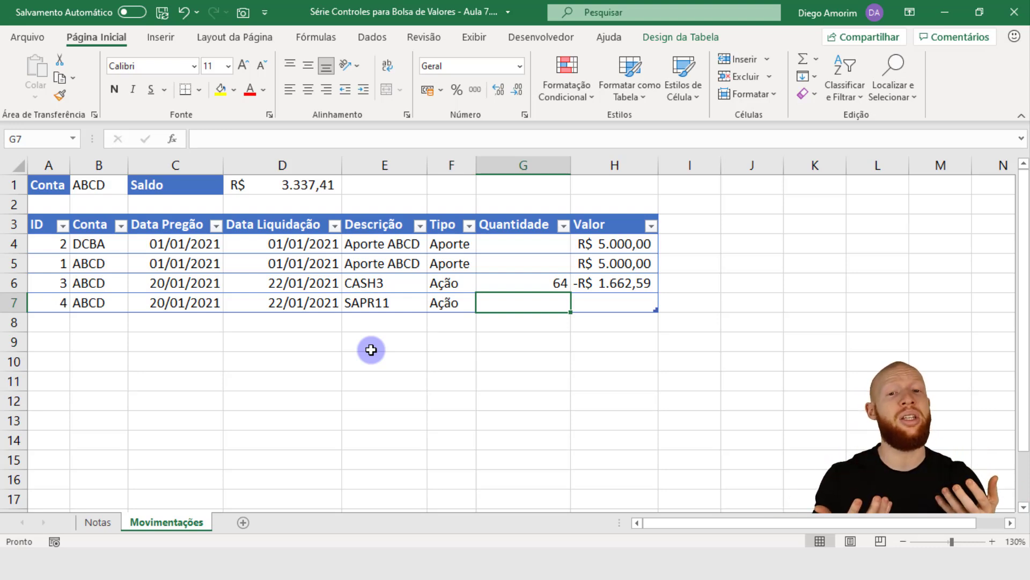
text(-35)
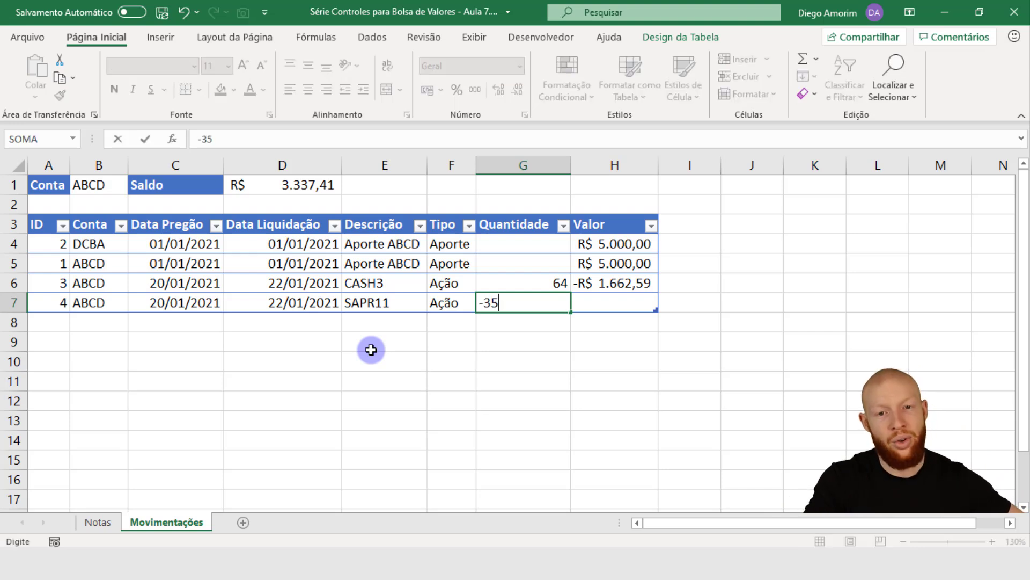
key(Tab)
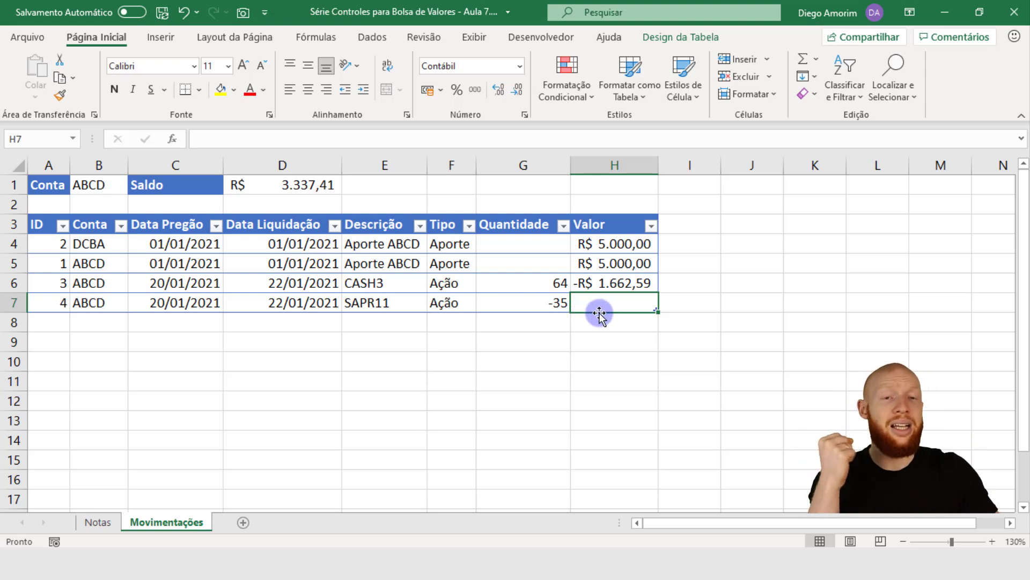
Fill the SAPR11 movement in row 7 down into rows 8 and 9.
drag(55, 281, 655, 279)
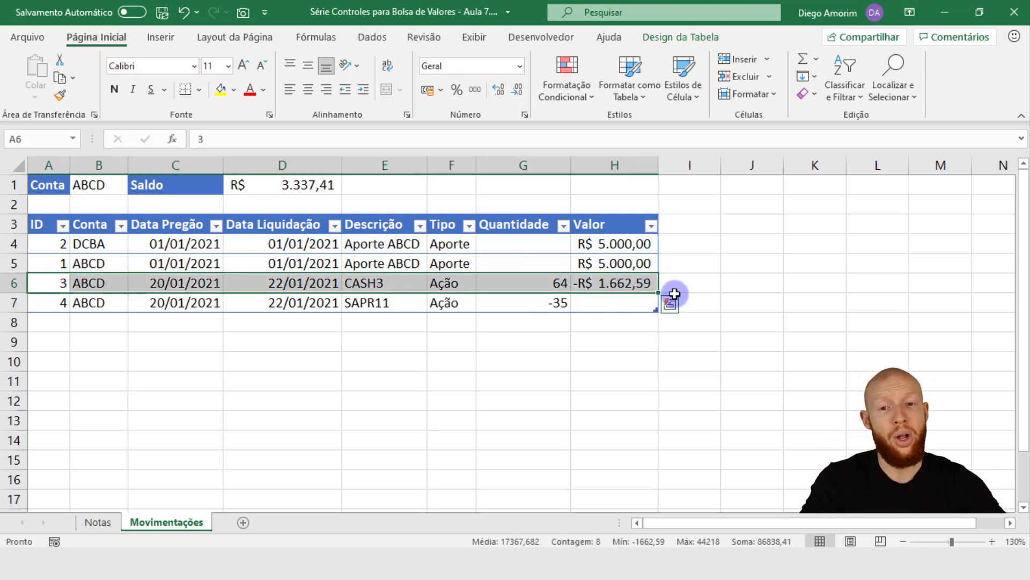
drag(47, 303, 613, 332)
key(ctrl+d)
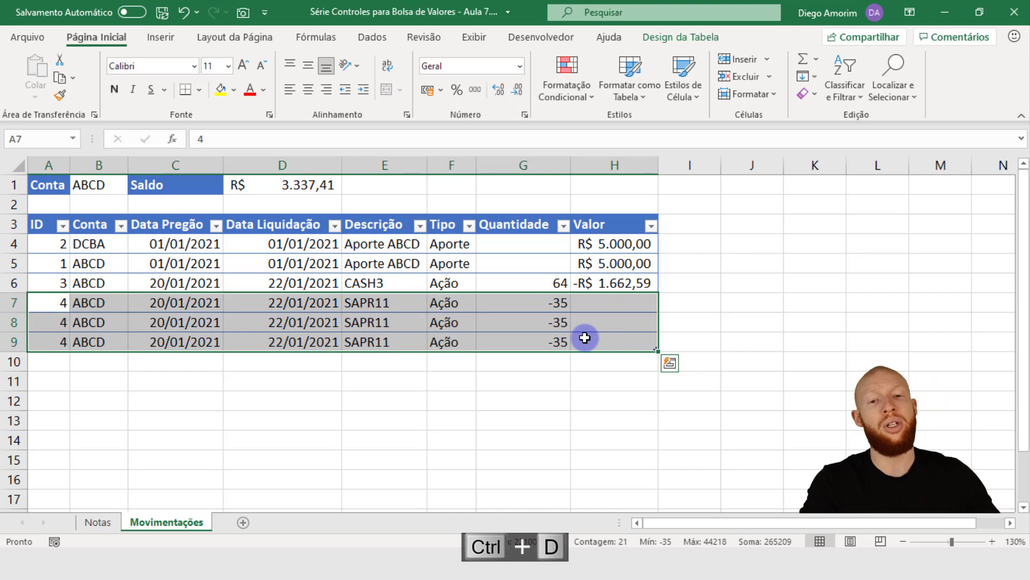
Change the Tipo in F8 to Resultado Ação and fit the Tipo column's width to its contents.
click(458, 302)
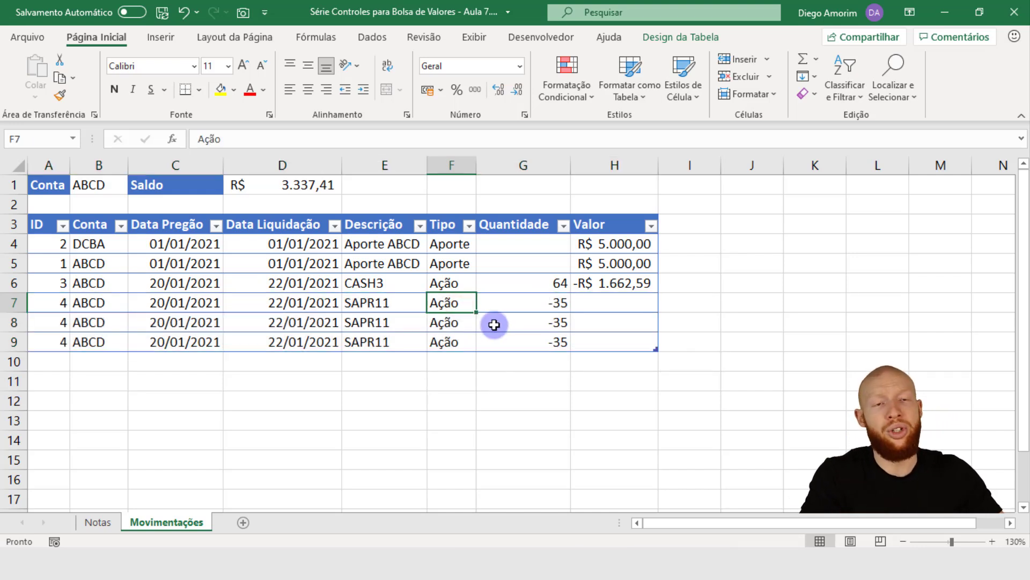
click(623, 310)
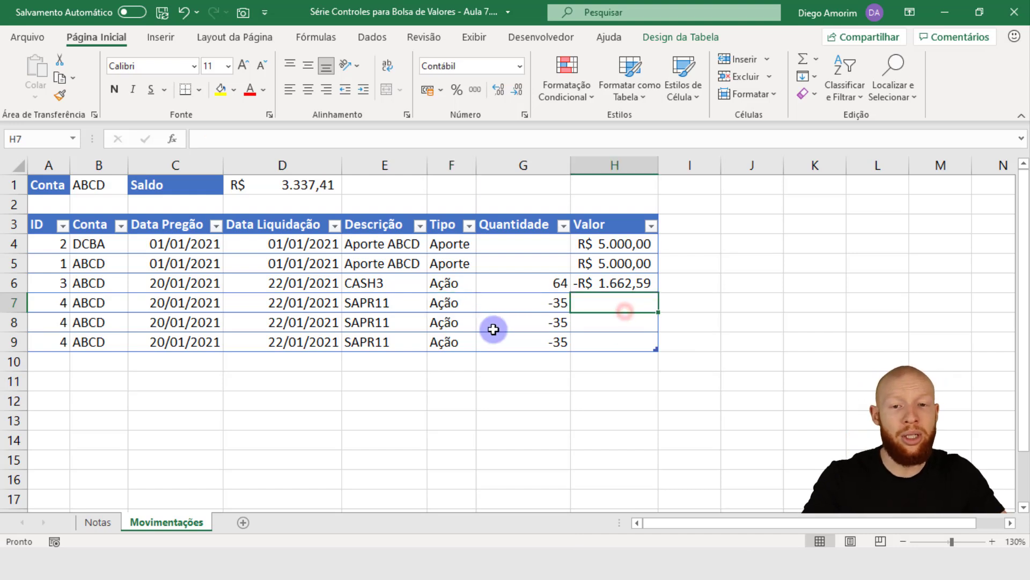
click(454, 322)
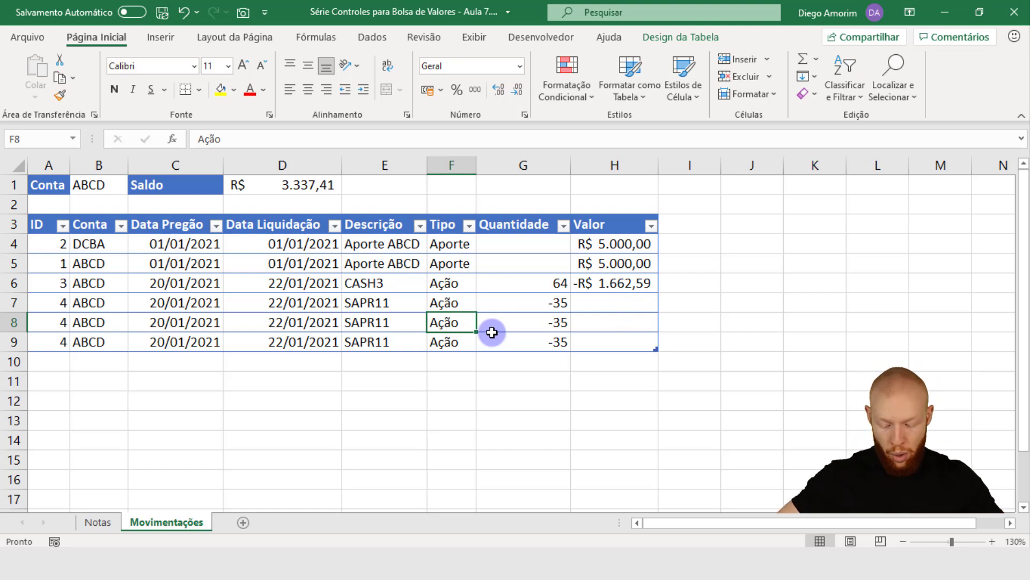
text(Resulta)
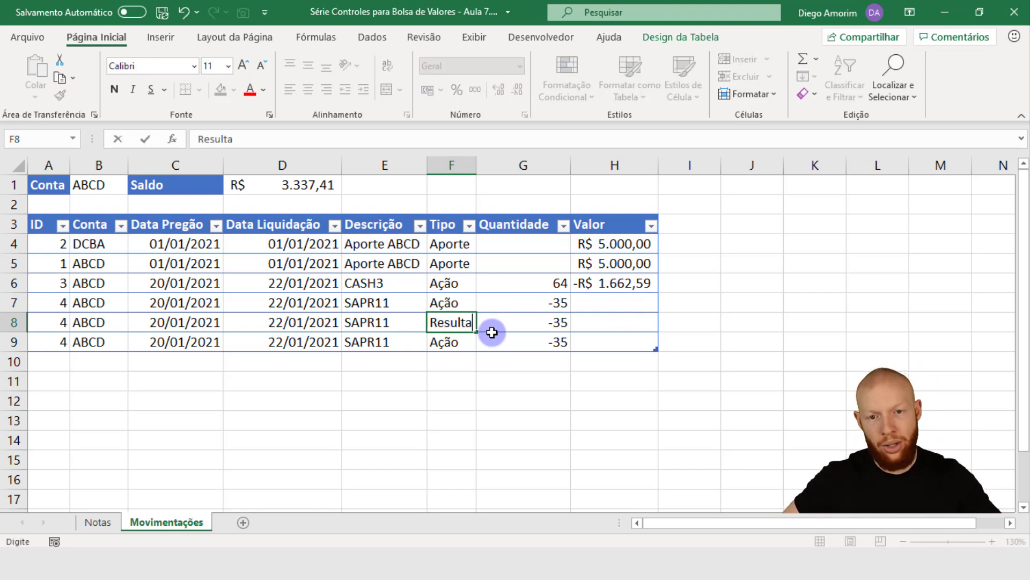
text(do Açõ)
key(BackSpace)
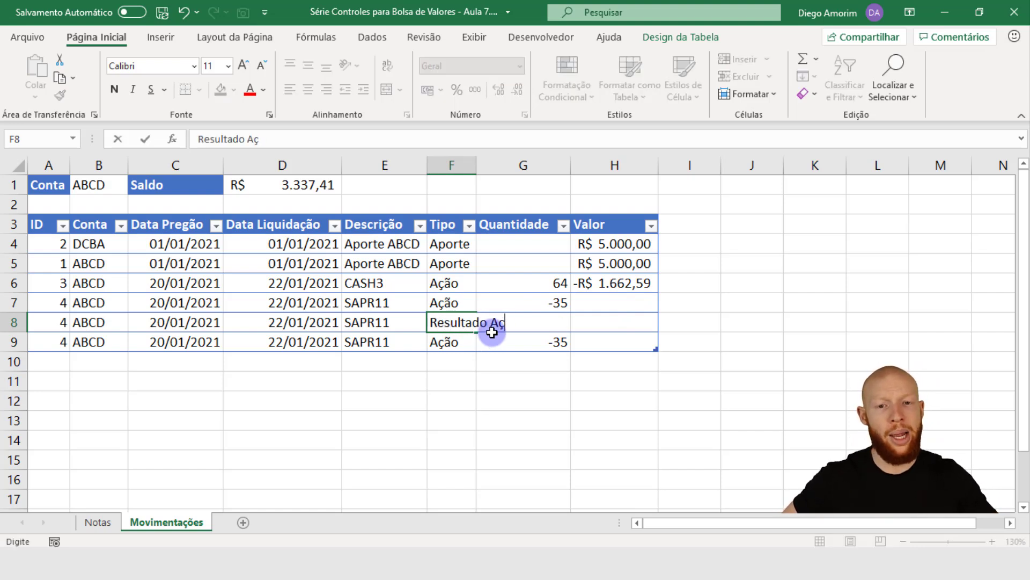
text(ão)
key(Tab)
double_click(477, 161)
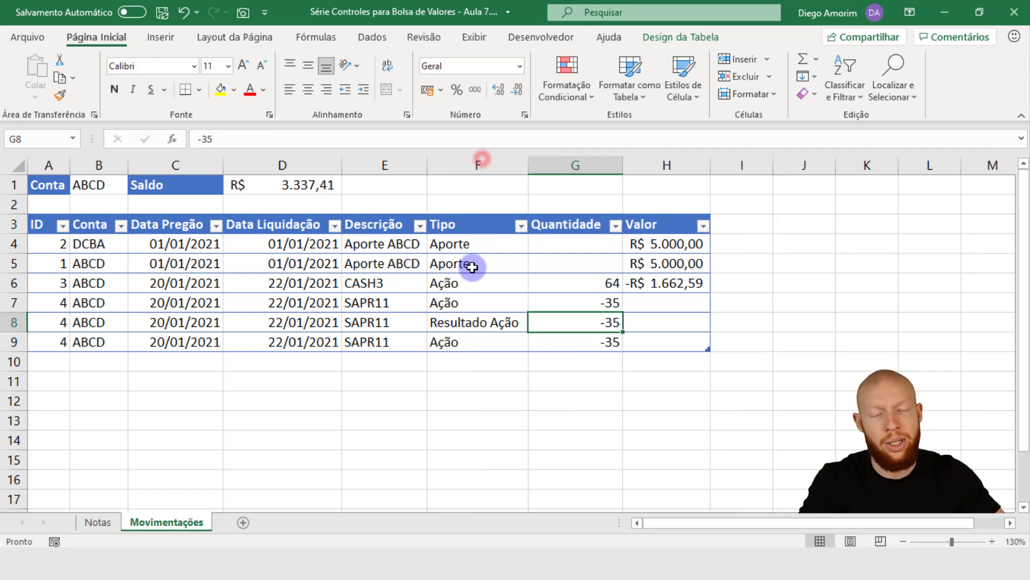
Change the Tipo of the third SAPR11 movement in F9 to I.R.R.F. Ação.
click(479, 340)
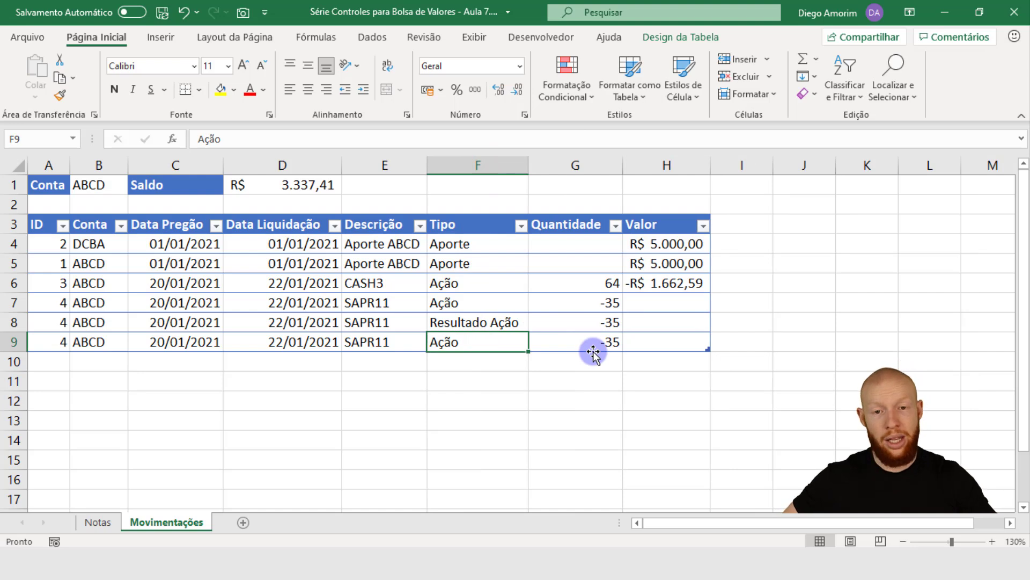
text(IR)
key(BackSpace)
text(.R.R.F. Ação)
key(Tab)
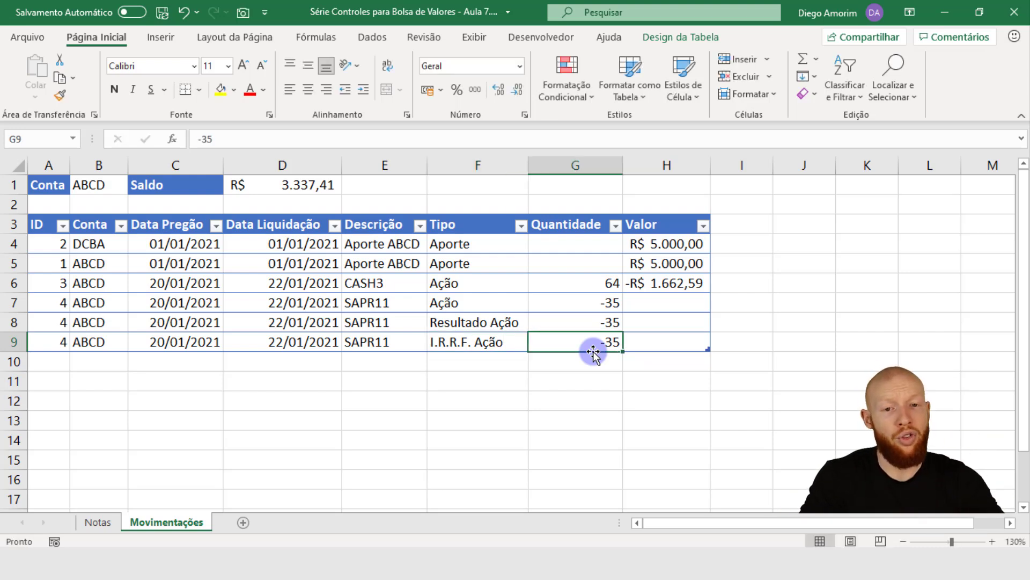
Clear the Quantidade of the Resultado Ação and I.R.R.F. Ação movements in G8:G9.
key(Up)
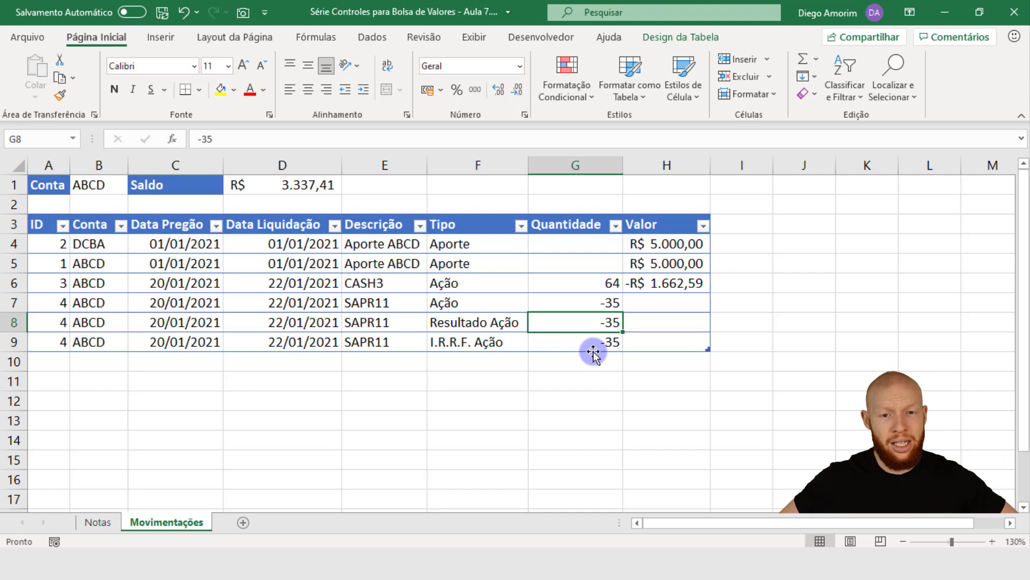
key(shift+Down)
key(Delete)
key(Right)
key(Left)
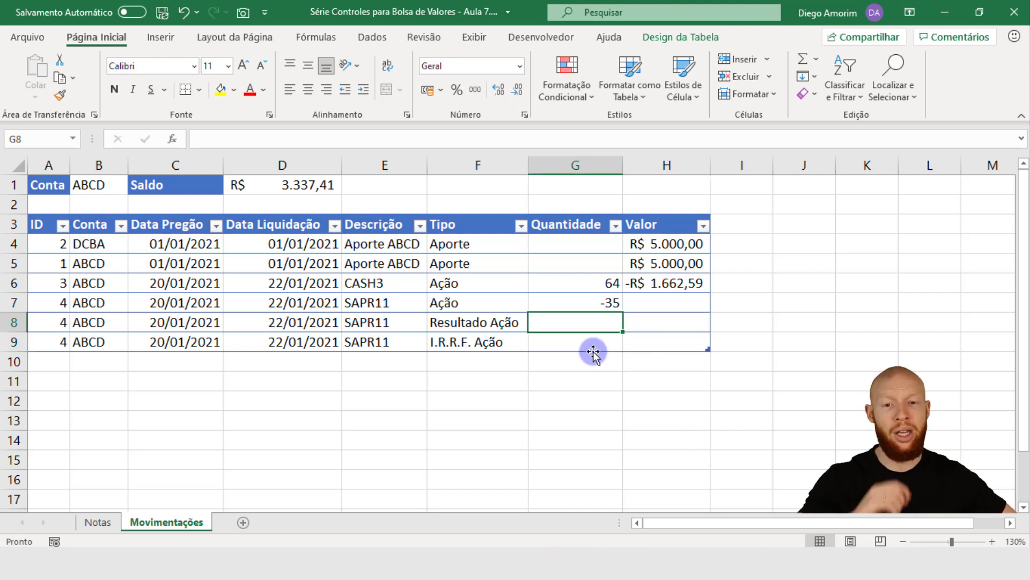
key(Down)
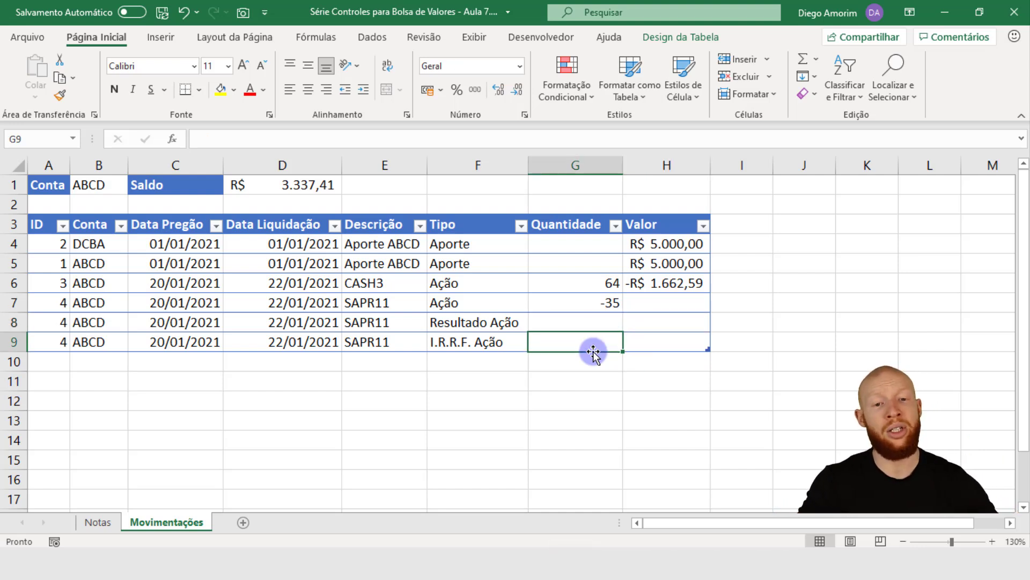
Check the SAPR11 sale's I.R.R.F. in Notas and set the Valor of its I.R.R.F. Ação movement in Movimentações H9 to -0,04.
key(Right)
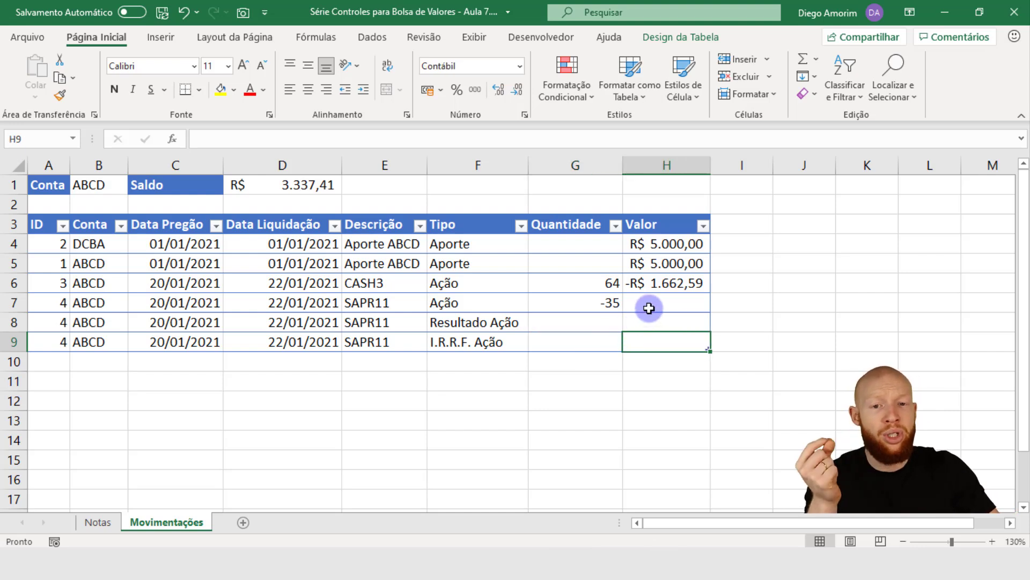
drag(224, 301, 701, 346)
click(114, 516)
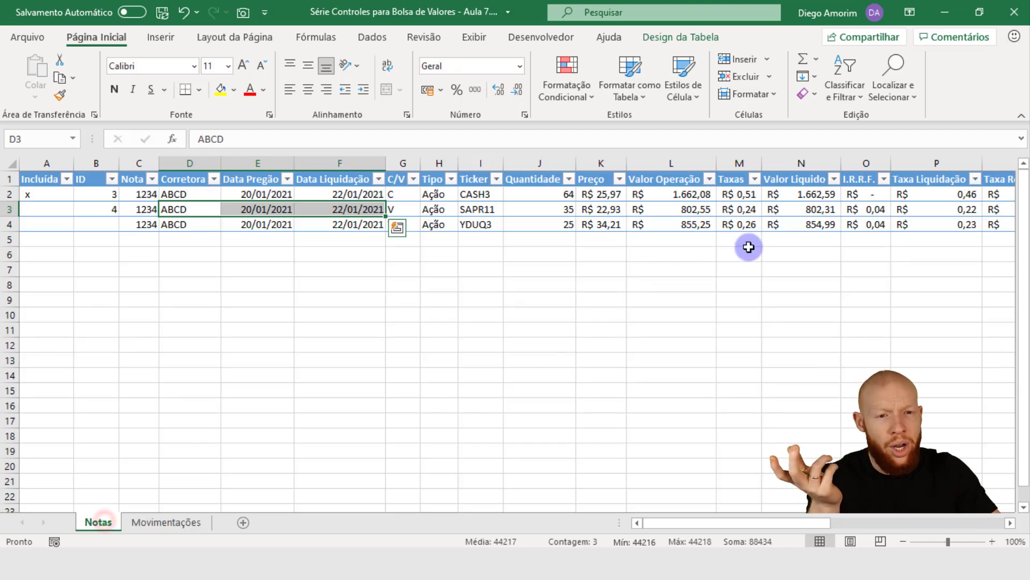
click(877, 226)
click(151, 524)
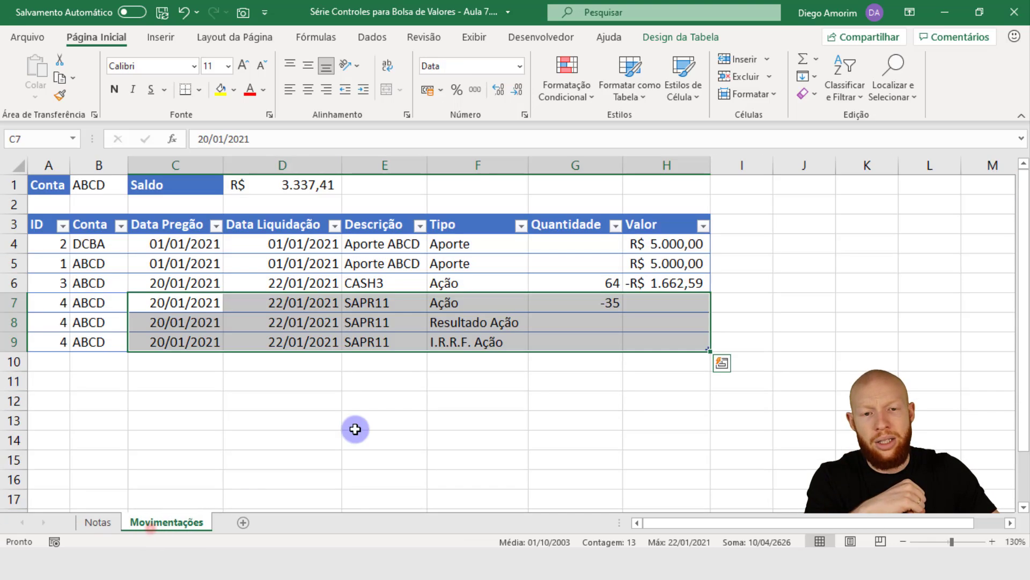
click(637, 343)
text(-0,04)
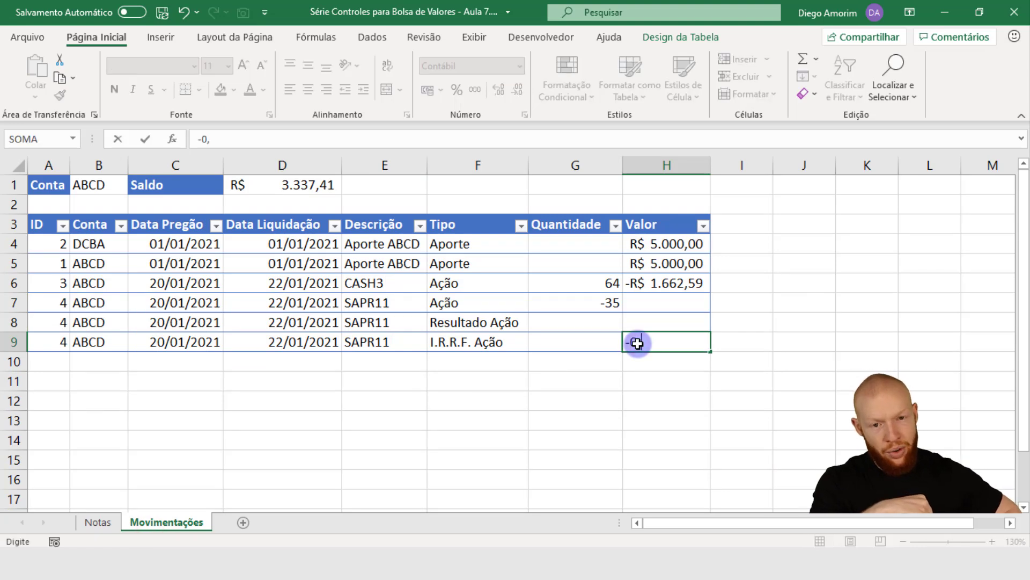
key(ctrl+Return)
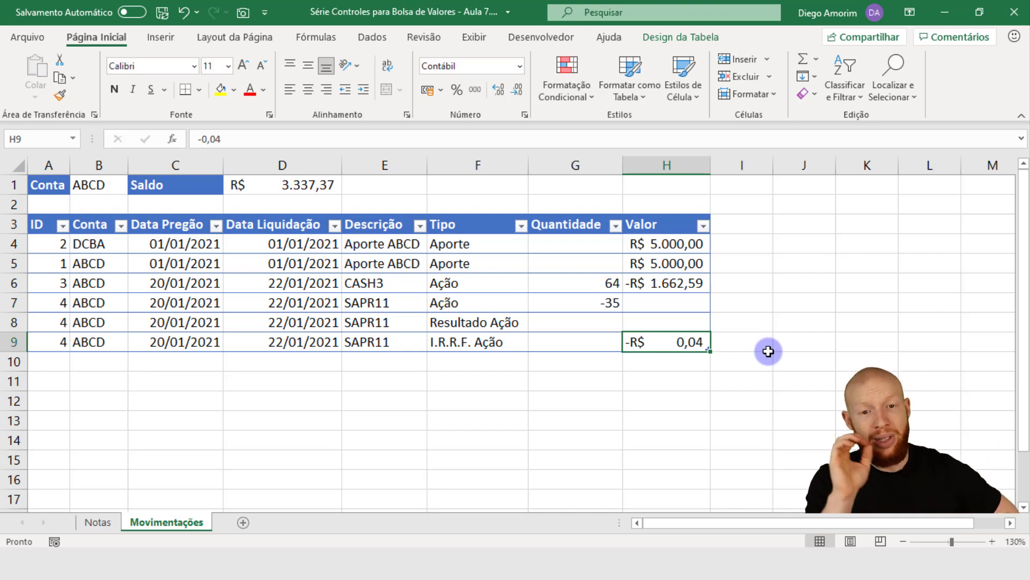
key(Up)
key(Up)
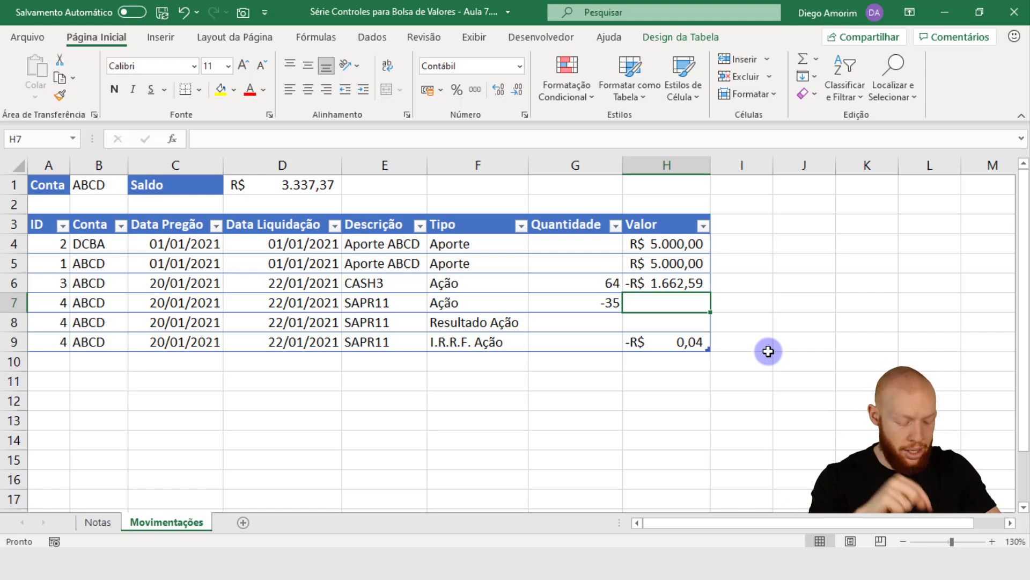
text(=)
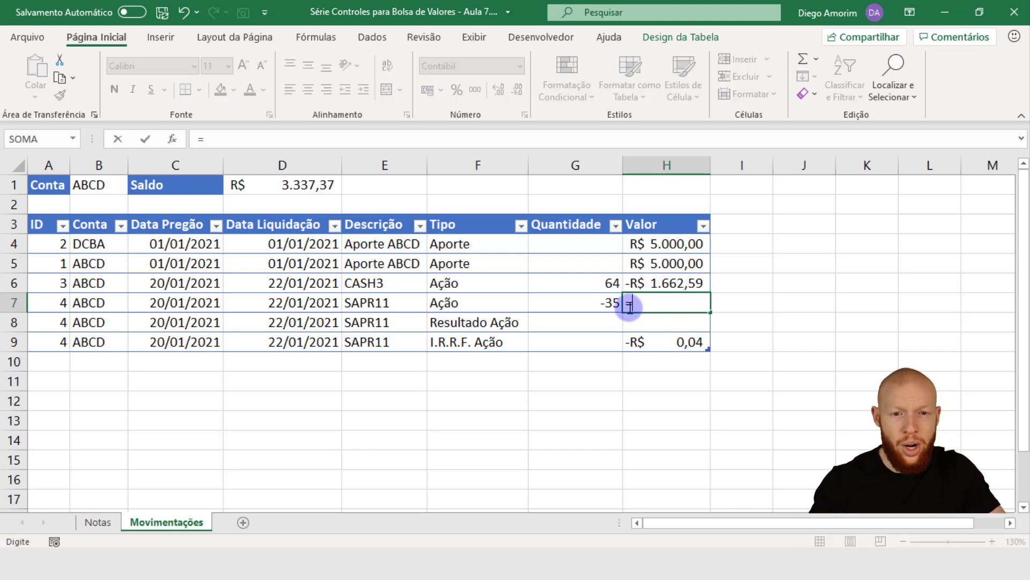
click(597, 304)
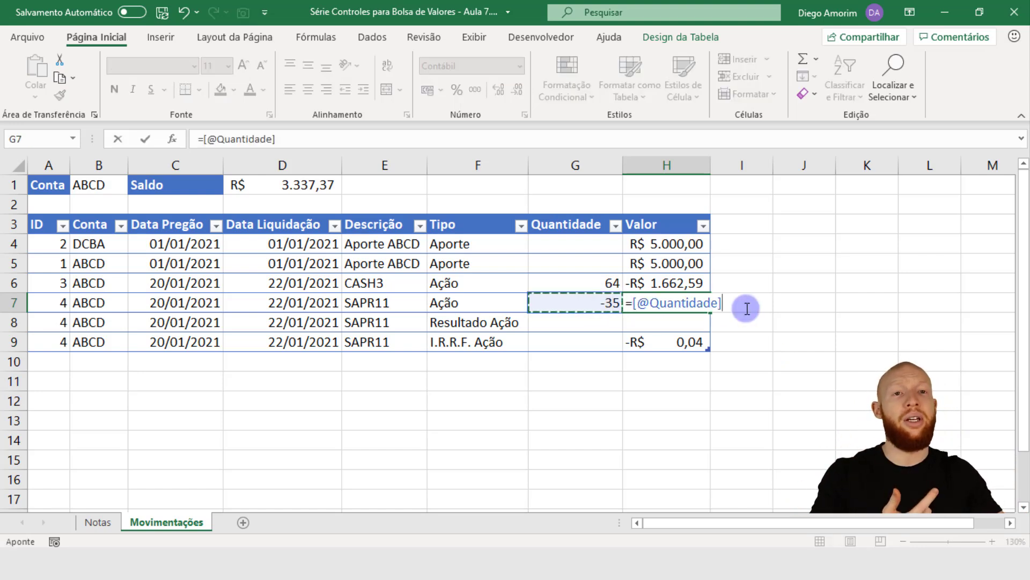
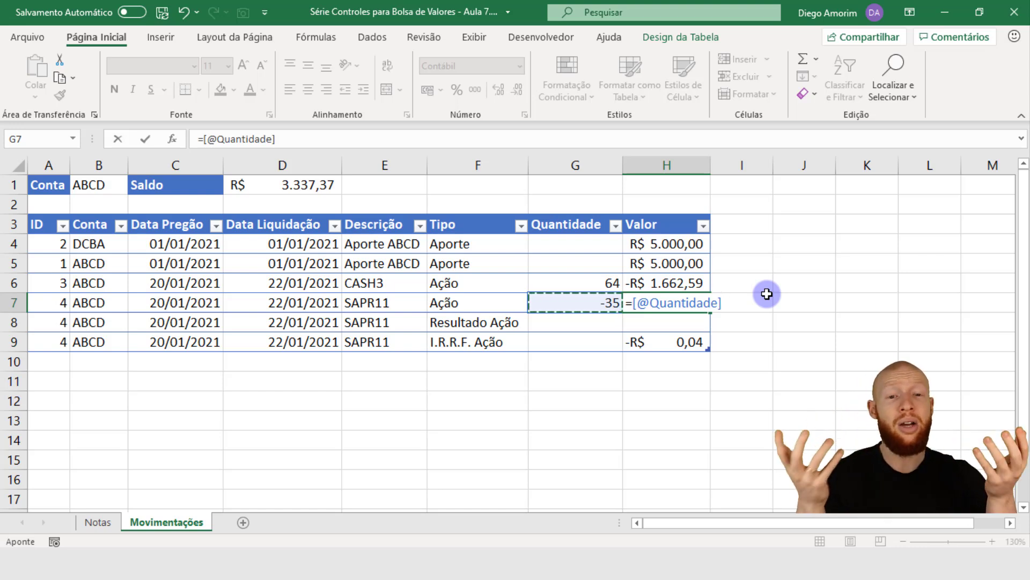
key(Escape)
Compare the SAPR11 sale in Notas with the trades under Negócios realizados in Nota_Exemplo.pdf, and return to the workbook.
click(97, 521)
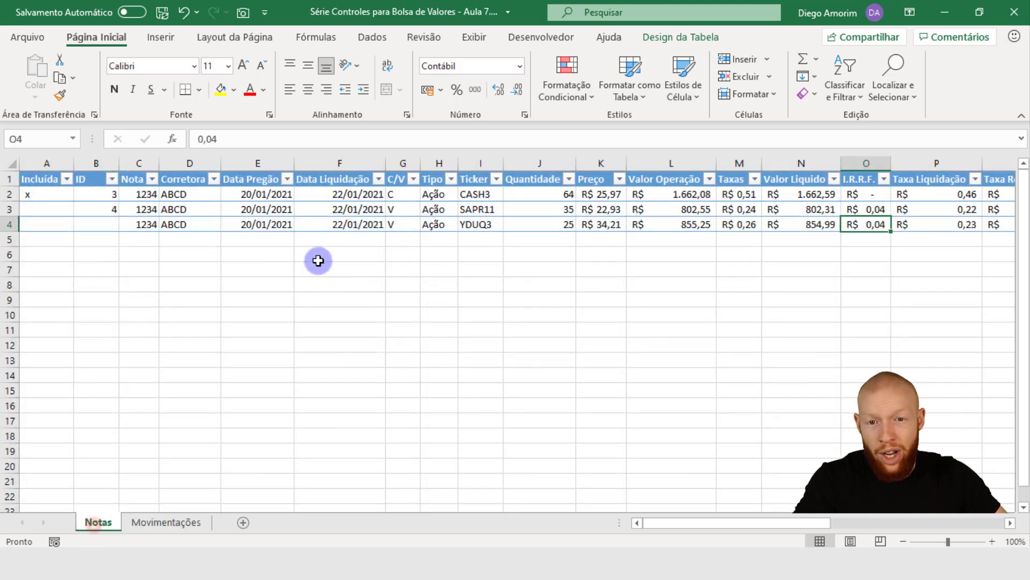
click(401, 209)
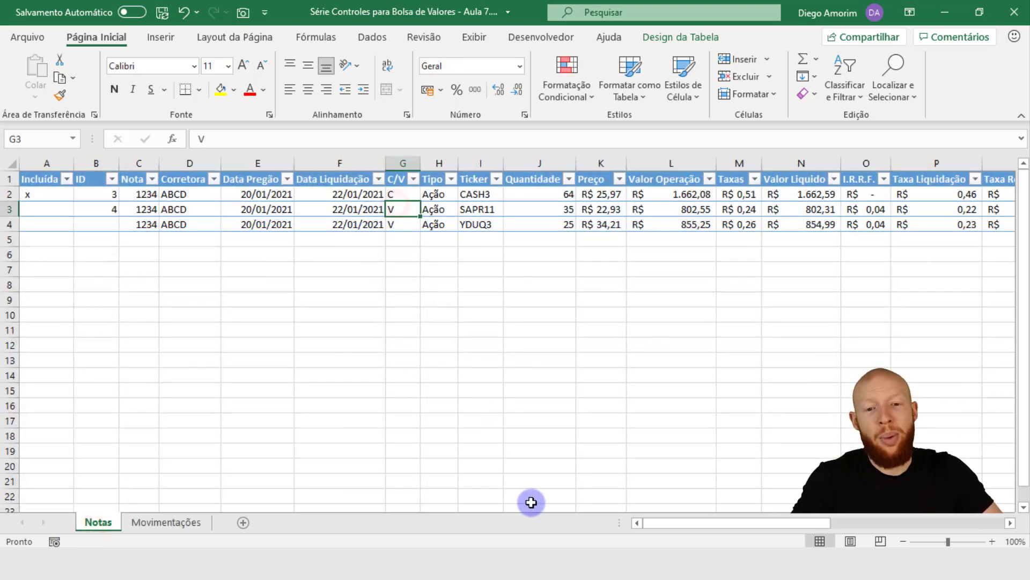
click(517, 560)
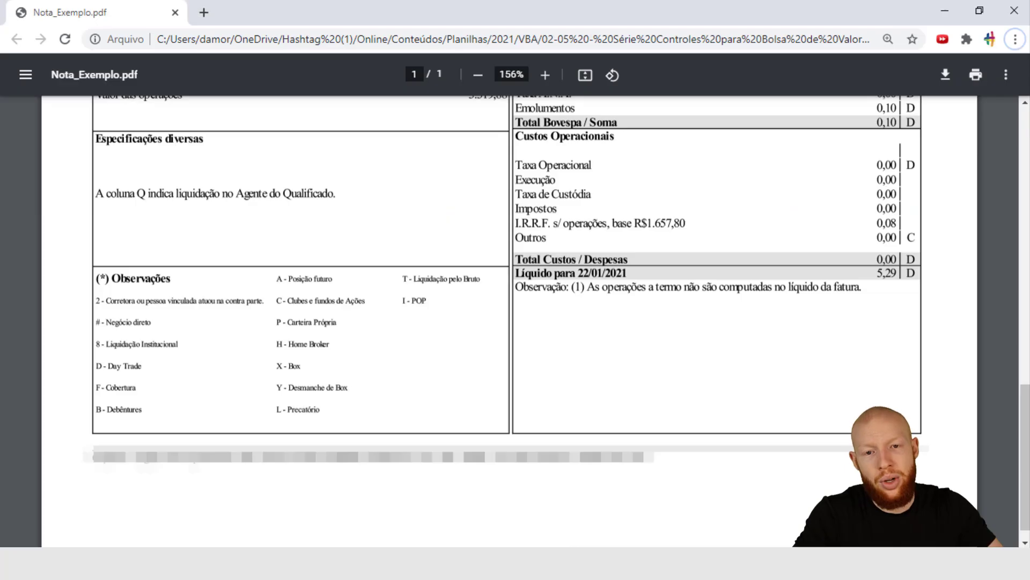
scroll(607, 294, up, 15)
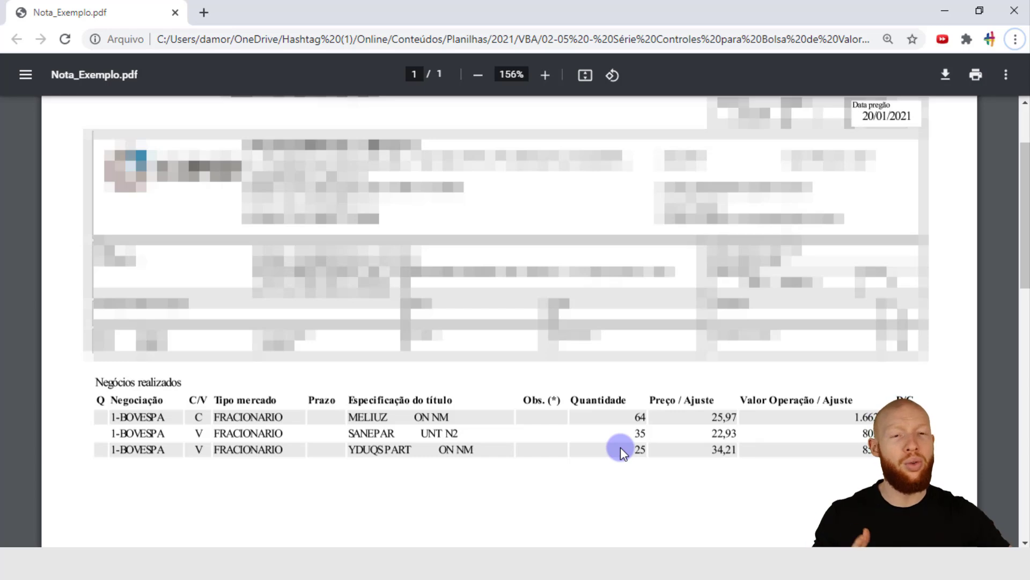
key(alt+Tab)
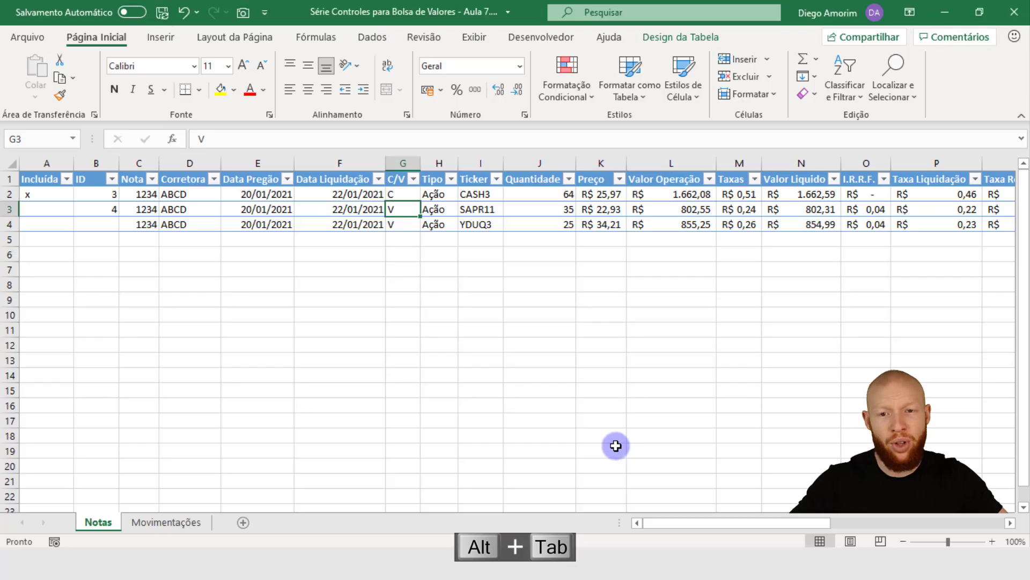
Clear the SAPR11 trade's ID in Notas B3 and delete the three SAPR11 movement rows from Movimentações.
click(109, 212)
key(Delete)
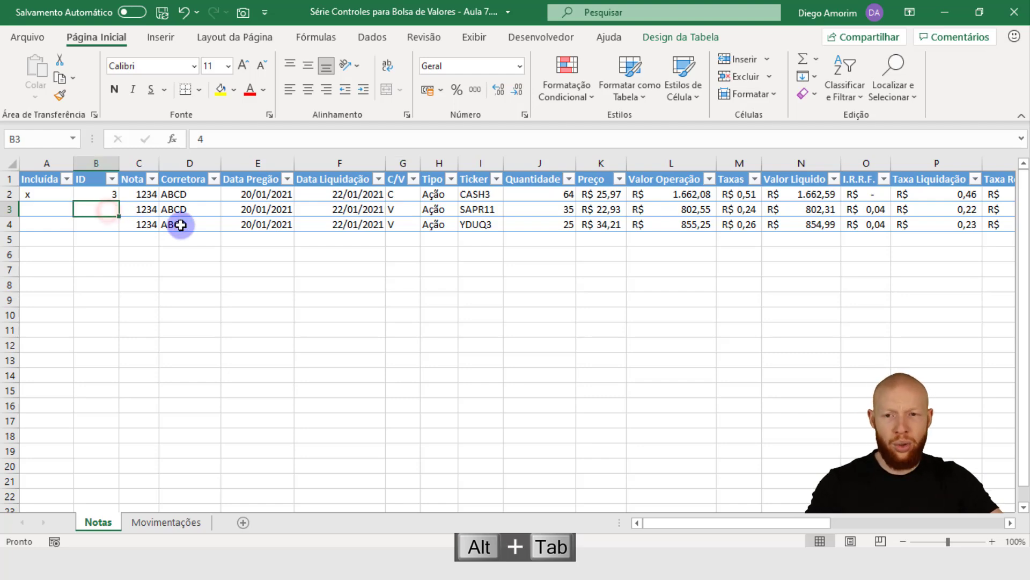
click(163, 524)
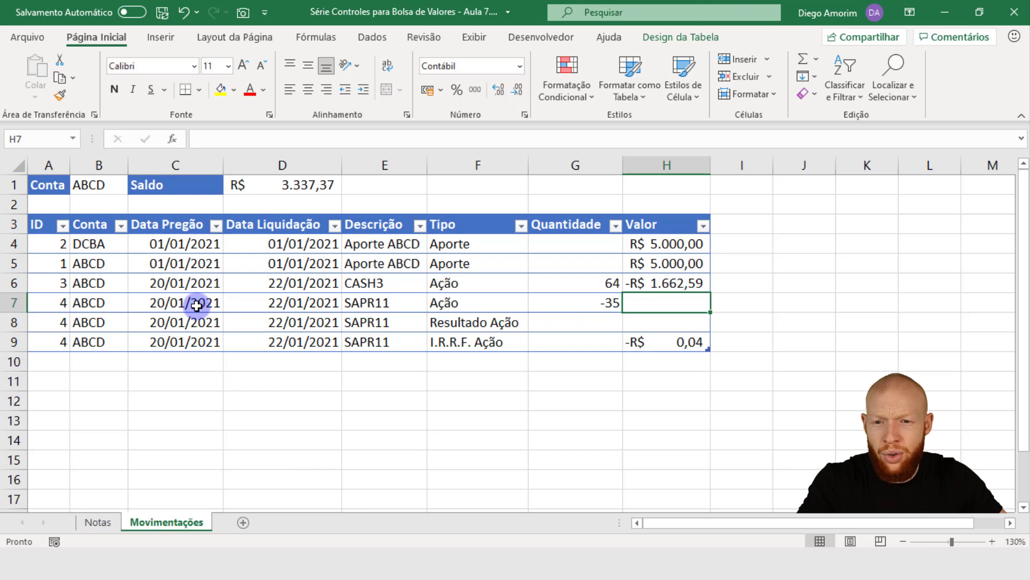
drag(57, 305, 678, 345)
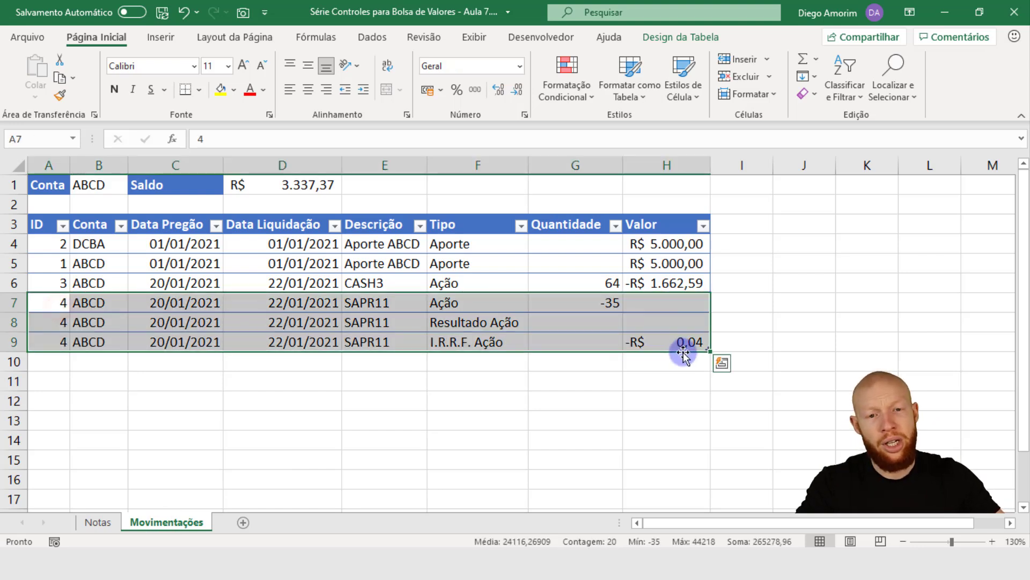
key(ctrl+minus)
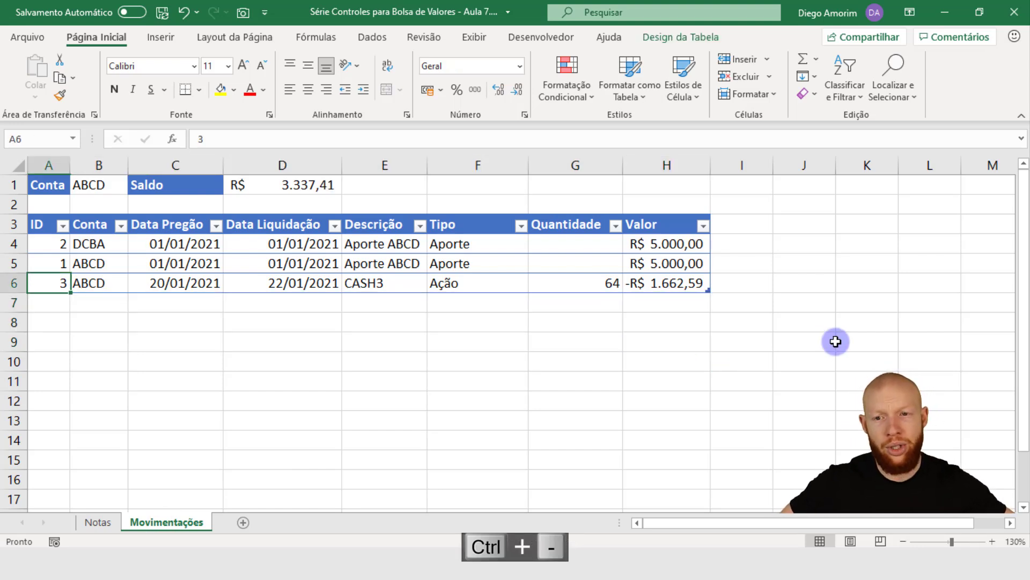
Clear the ID of the CASH3 purchase in Notas B2 and of its movement in Movimentações A6.
click(119, 524)
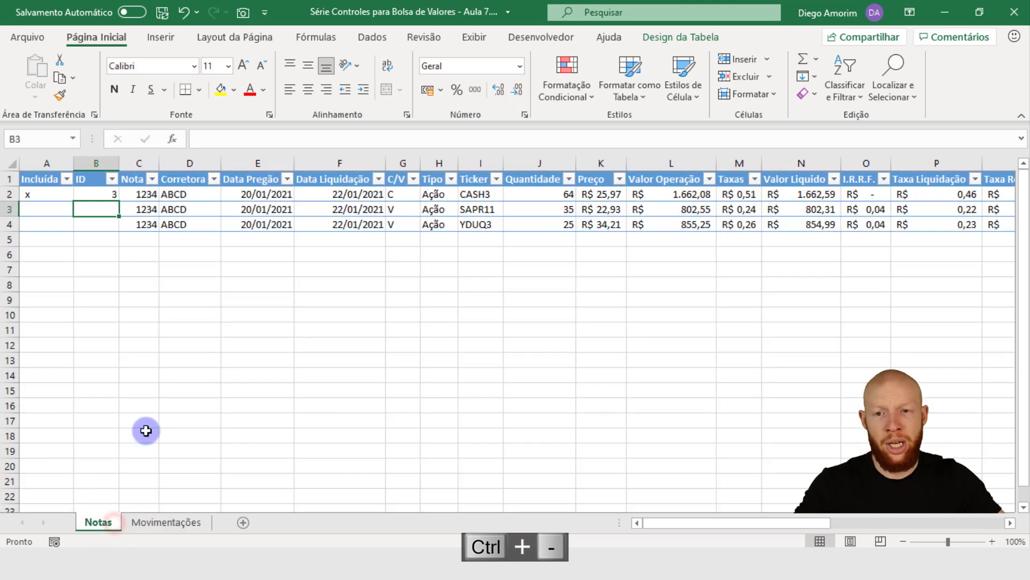
click(112, 196)
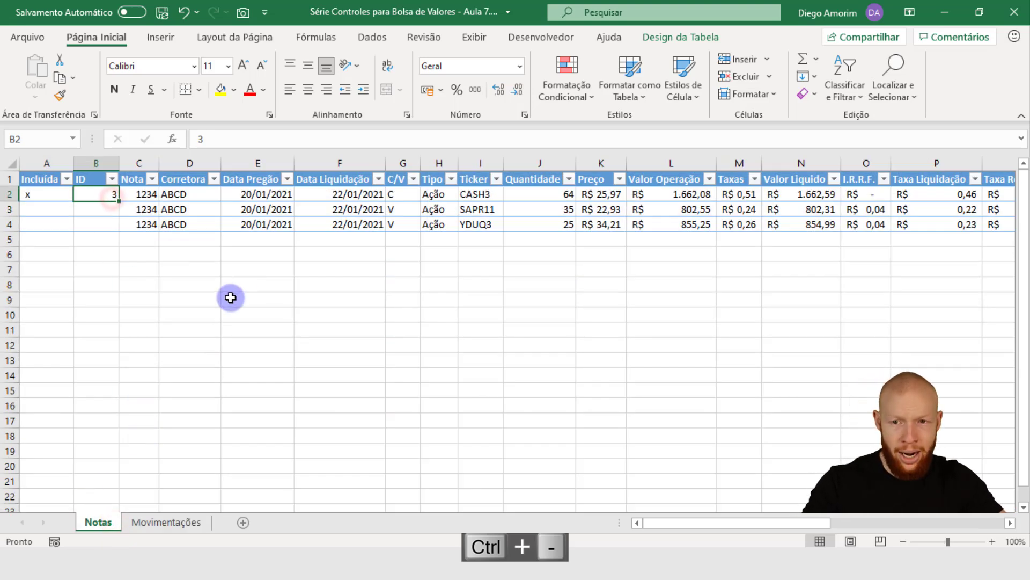
click(164, 519)
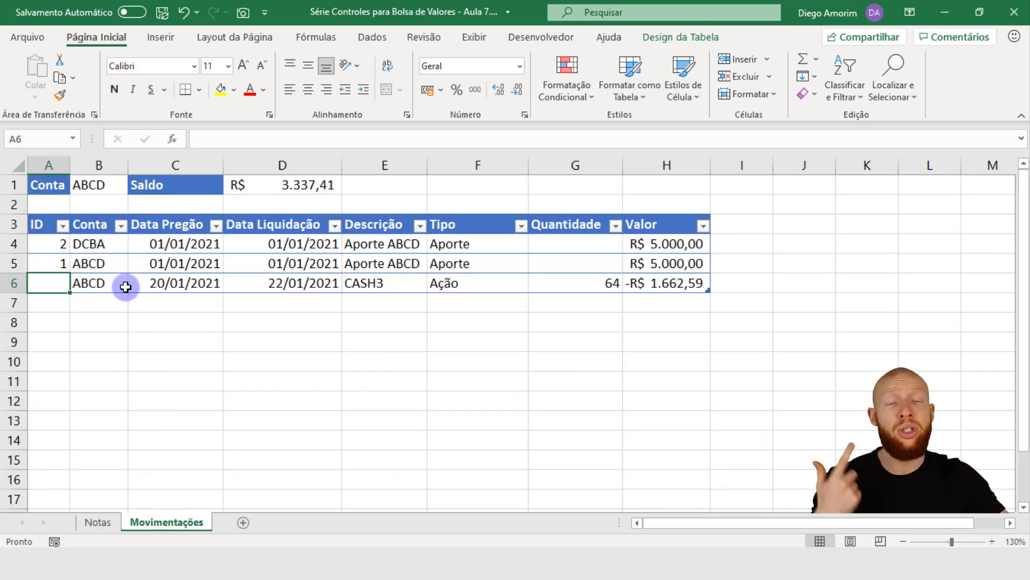
Insert two blank rows in Notas directly below the header, above the CASH3 trade.
click(109, 516)
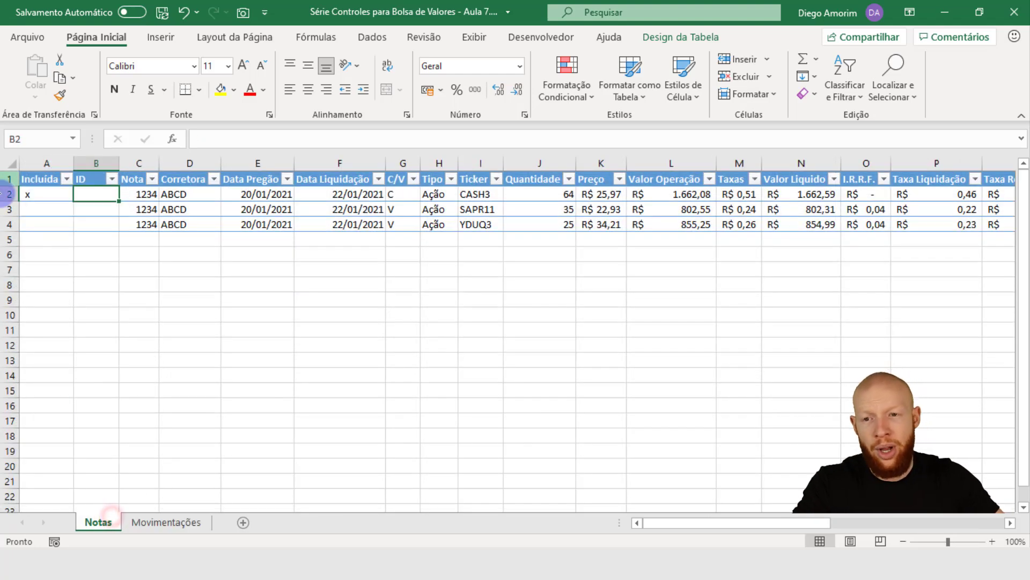
drag(3, 196, 4, 209)
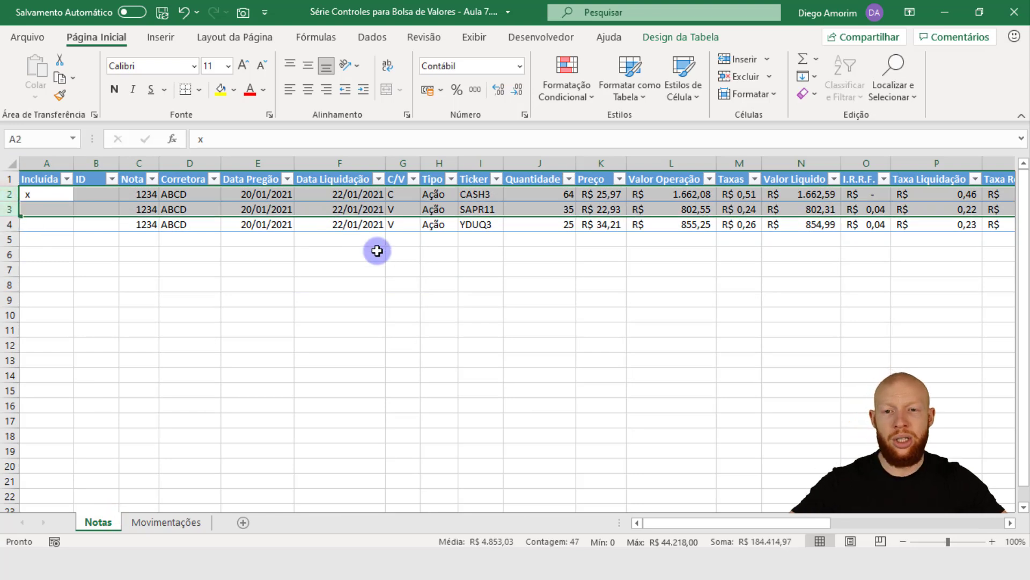
key(ctrl+plus)
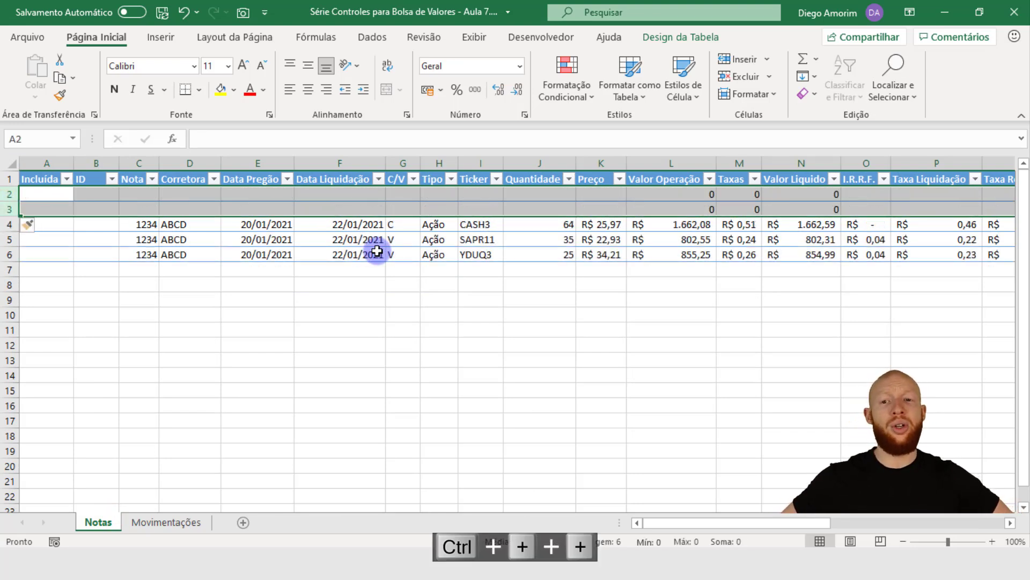
click(477, 239)
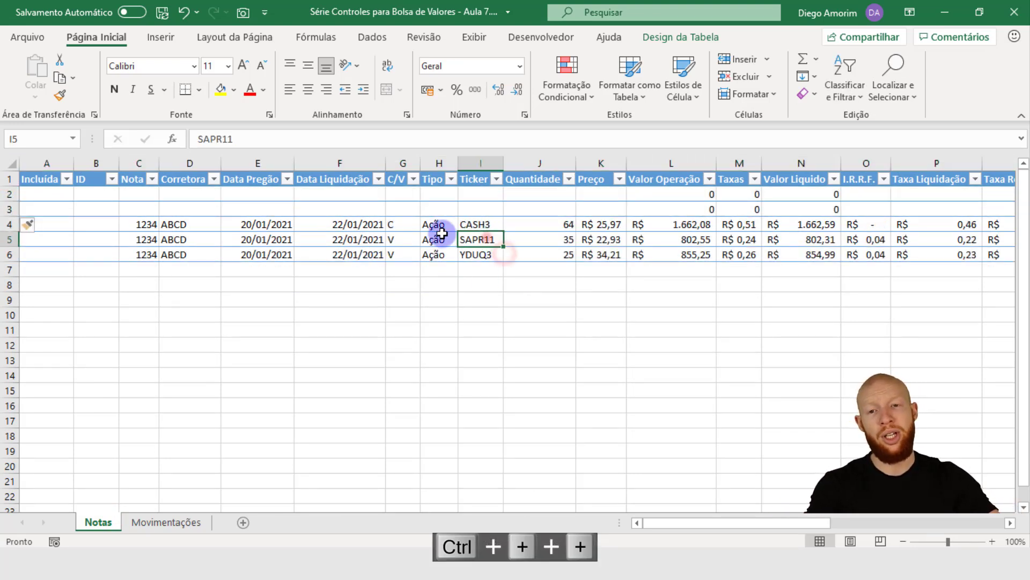
Enter Nota 1233 in C2 and fill it down into C3.
click(142, 192)
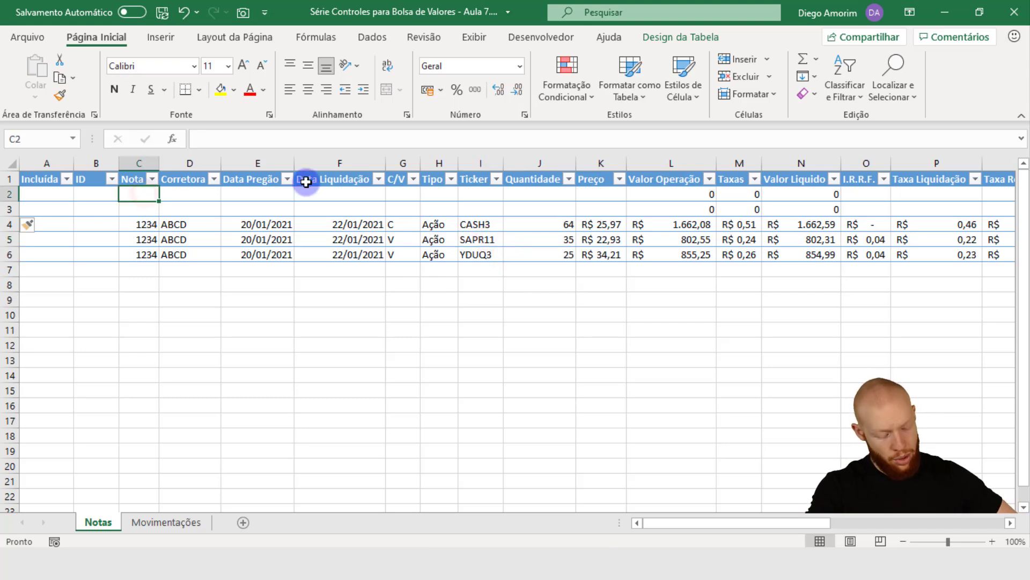
text(43)
key(Escape)
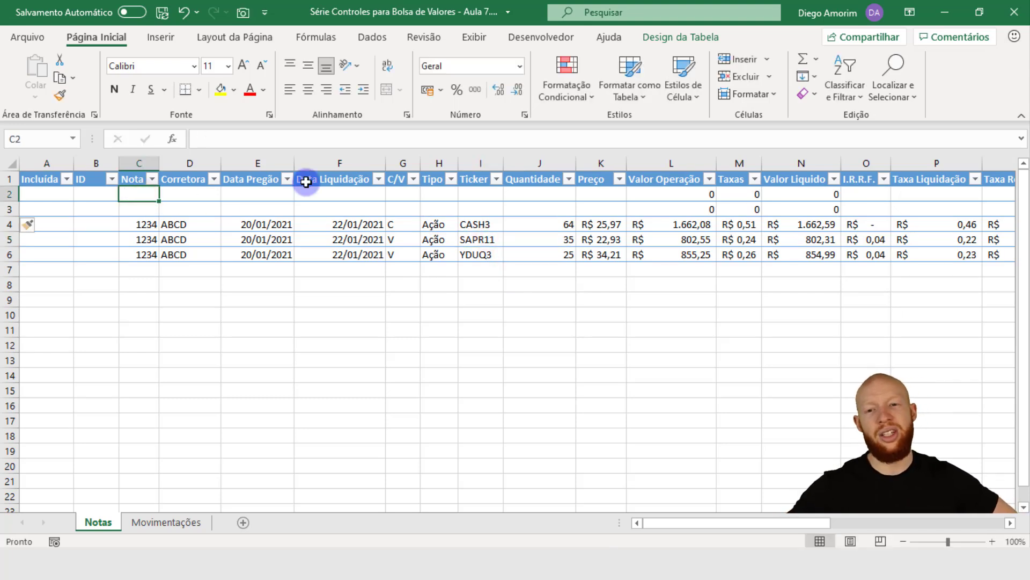
text(123)
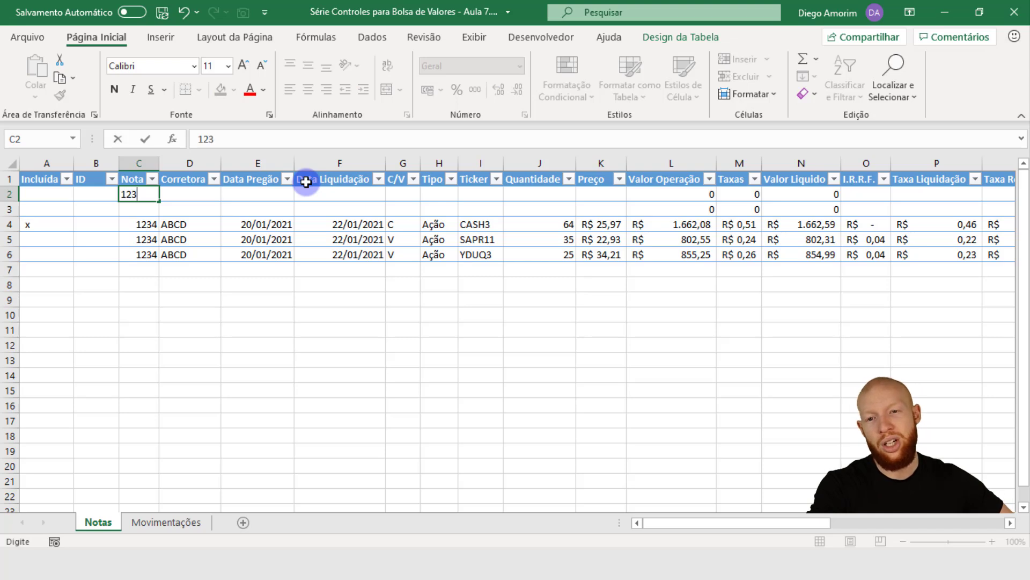
text(3)
key(Return)
key(ctrl+d)
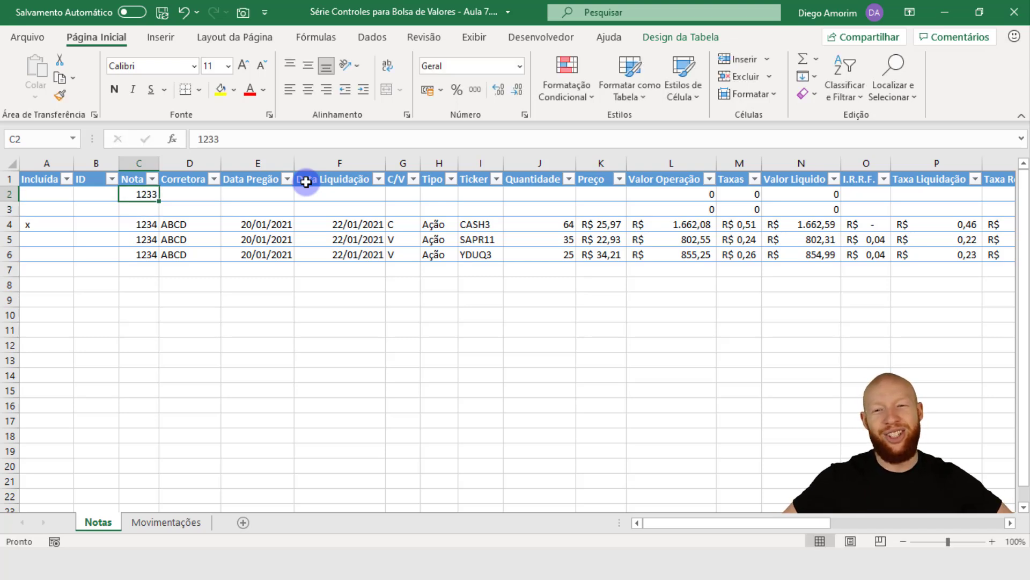
Copy the Corretora ABCD from the CASH3 trade into D2:D3 of the two new rows.
key(Right)
key(Down)
key(ctrl+c)
key(Up)
key(shift+Up)
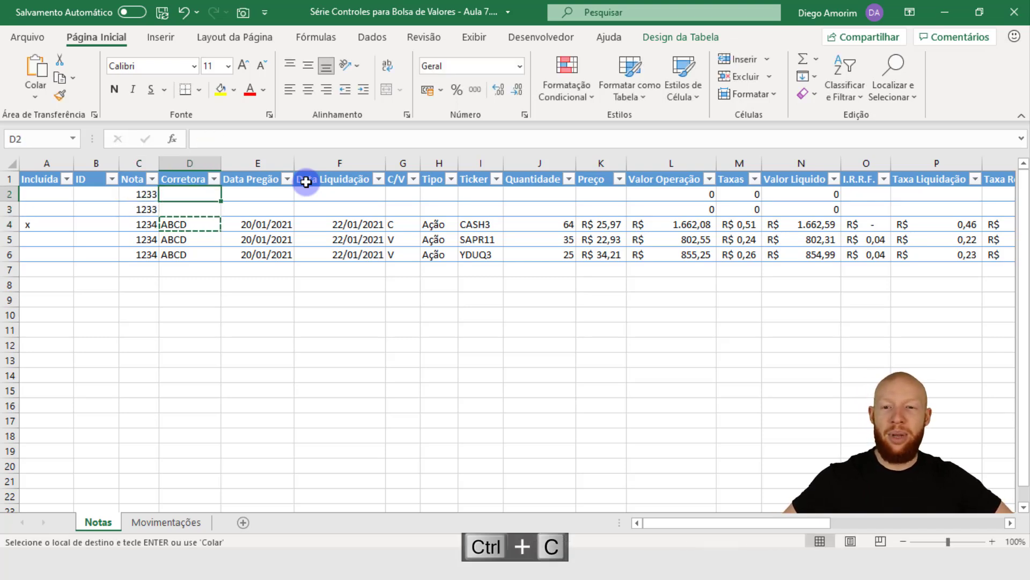
key(ctrl+v)
Set the Data Pregão of both new rows in E2:E3 to 19/01.
key(Right)
key(Up)
text(19/01)
key(ctrl+Return)
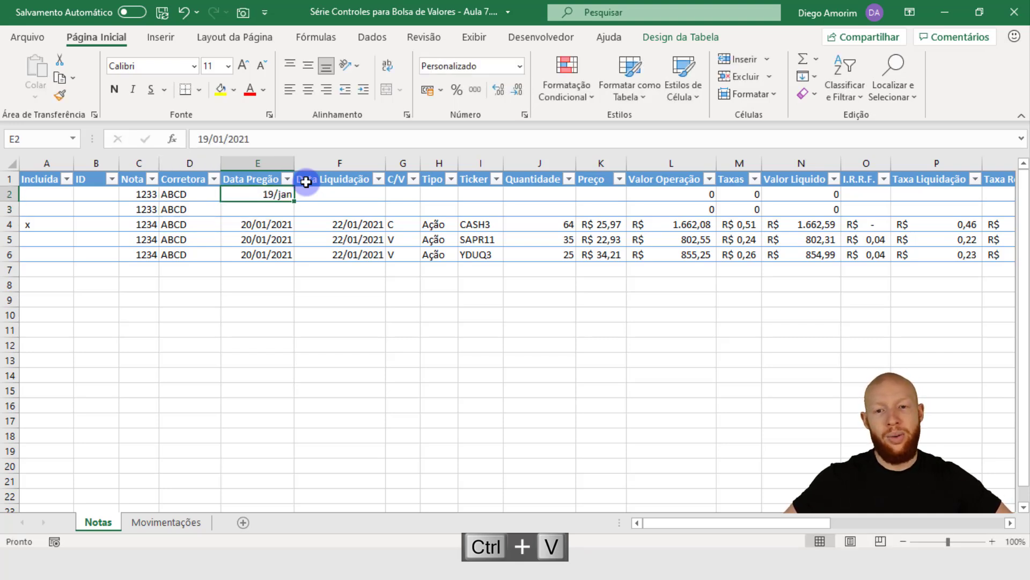
key(shift+Down)
key(ctrl+d)
Examine the January 2021 system calendar to work out the Data Liquidação for the new trades.
key(Right)
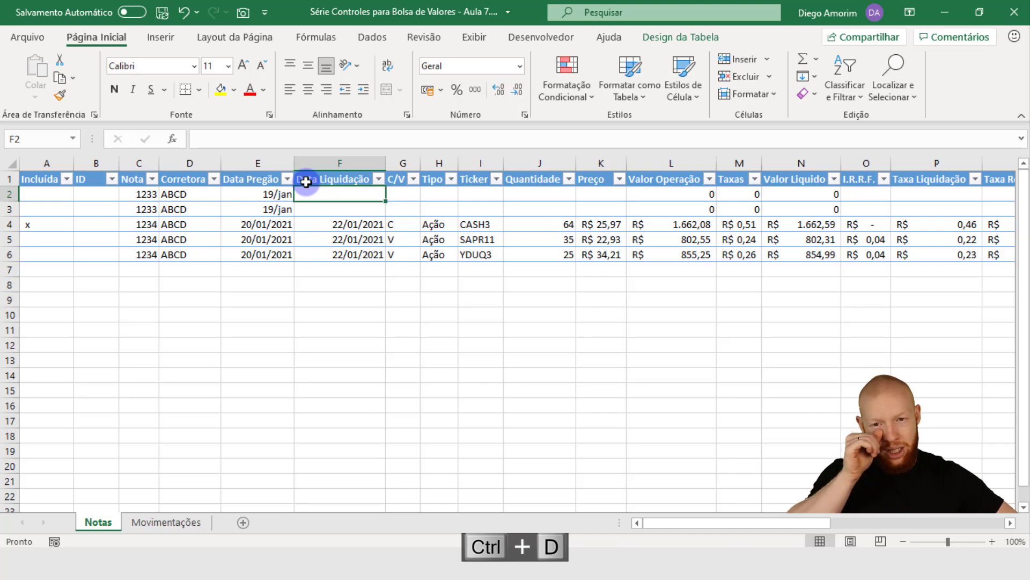
click(963, 563)
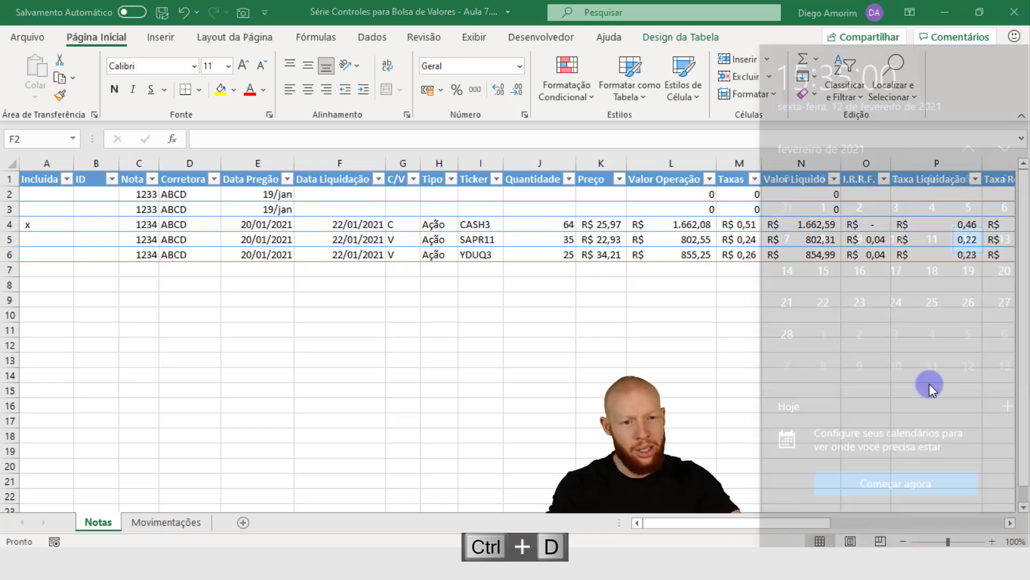
click(971, 104)
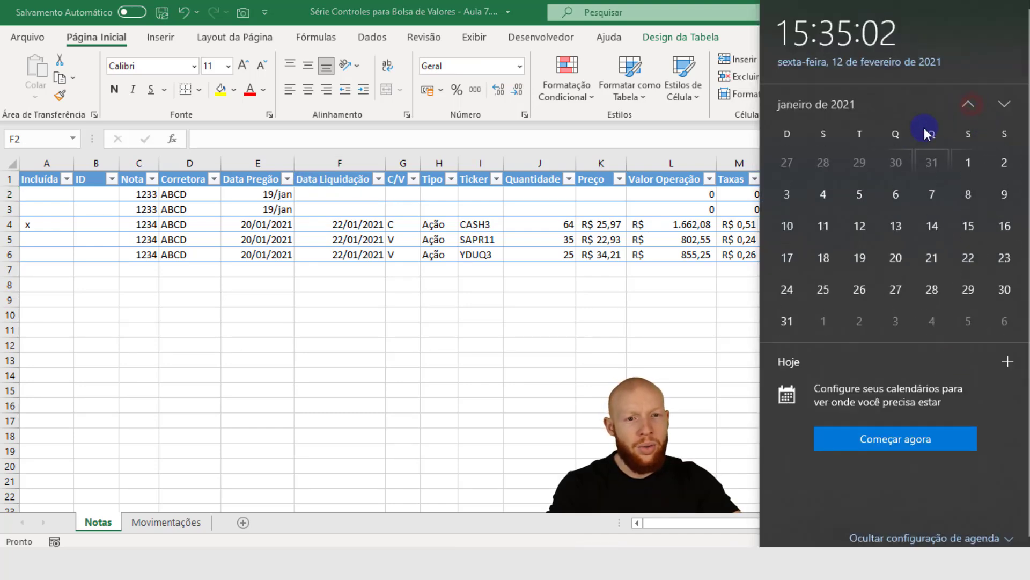
click(507, 269)
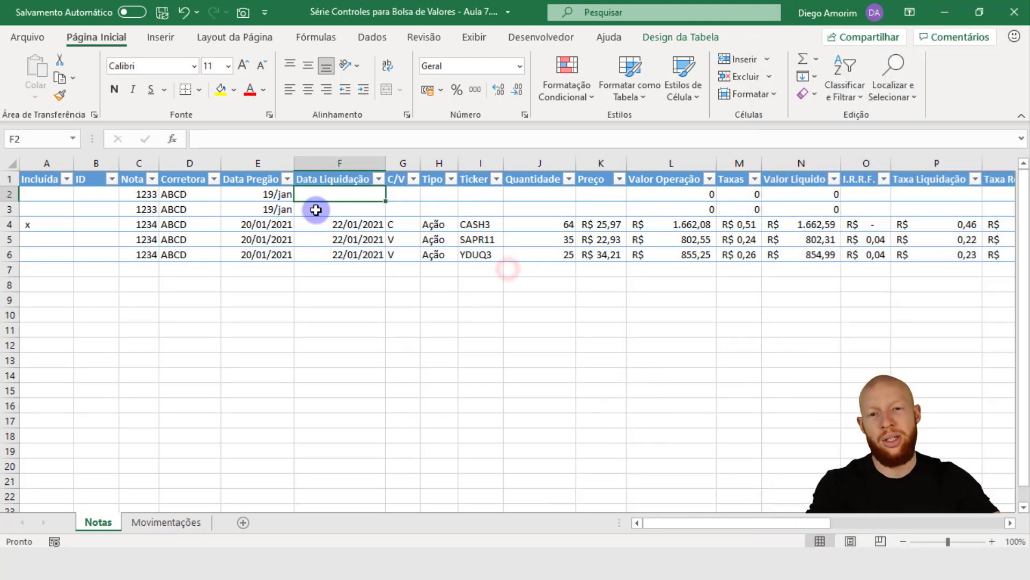
Set the Data Liquidação of both new rows in F2:F3 to 21/1.
click(343, 223)
click(354, 195)
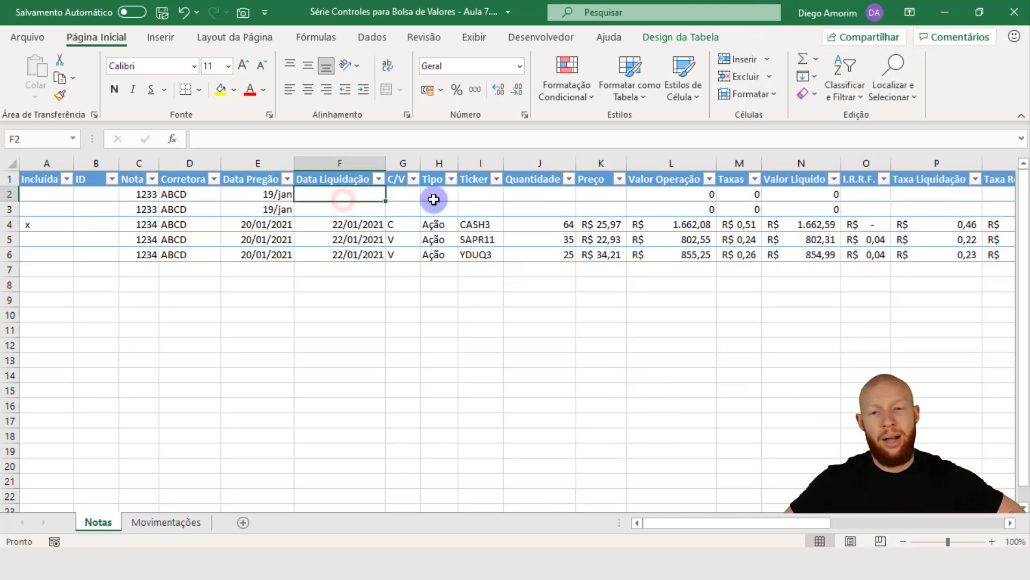
text(21)
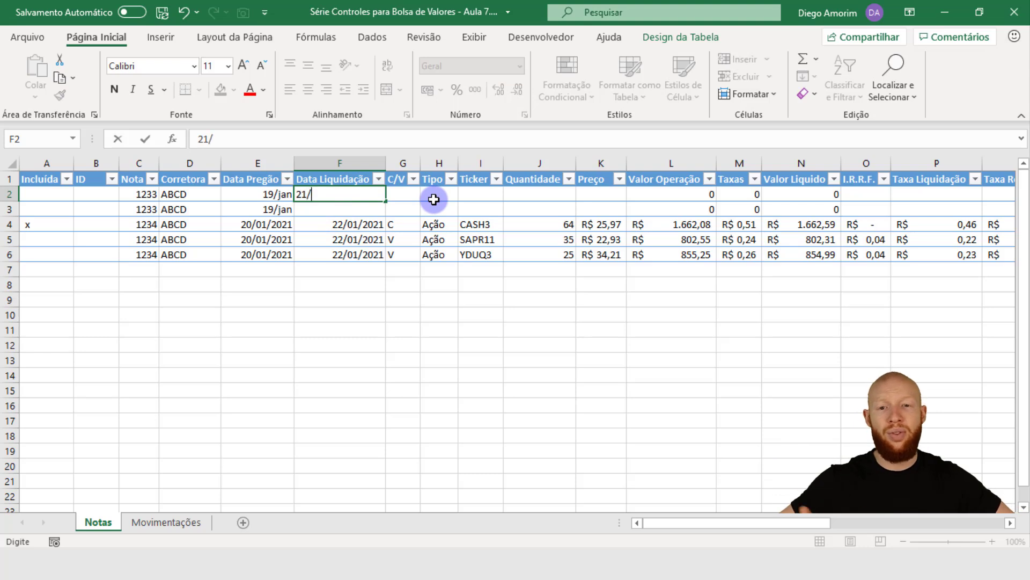
text(/1)
key(Return)
key(Up)
key(shift+Down)
key(ctrl+d)
Format the Data Pregão and Data Liquidação cells E2:F3 as short dates with a four-digit year.
key(shift+Left)
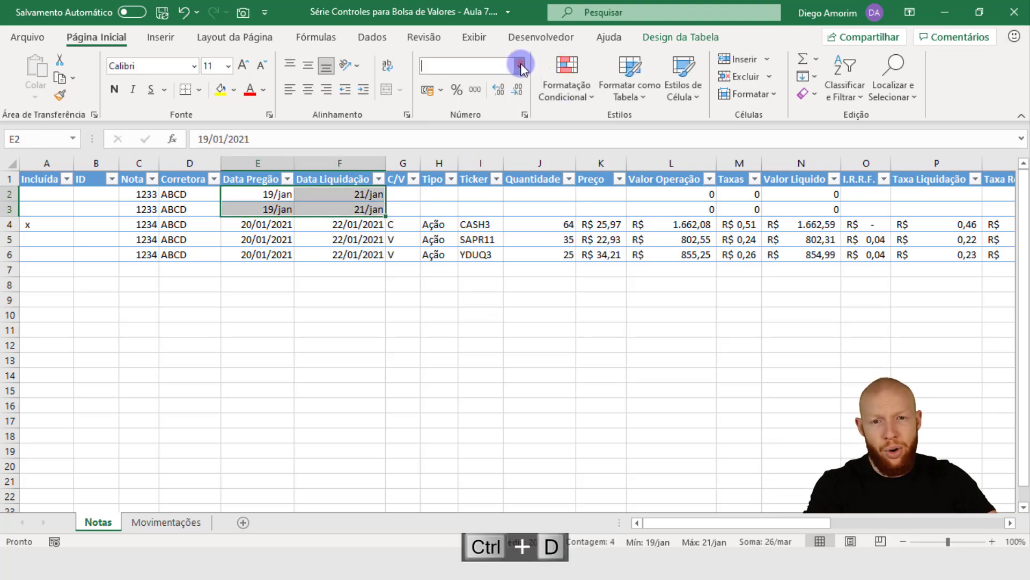
click(519, 65)
click(535, 258)
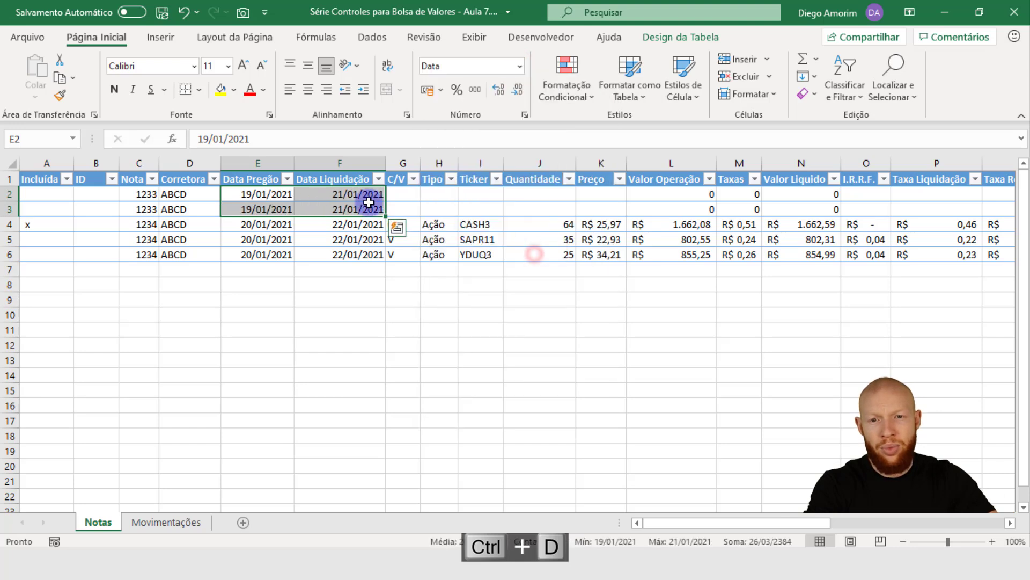
Mark both new trades as purchases by entering C in the C/V cells G2:G3.
click(417, 198)
text(C)
key(Return)
text(C)
key(Tab)
Copy the Tipo Ação from the CASH3 trade into H2:H3 of the two new rows.
key(Down)
key(ctrl+c)
key(Up)
key(shift+Up)
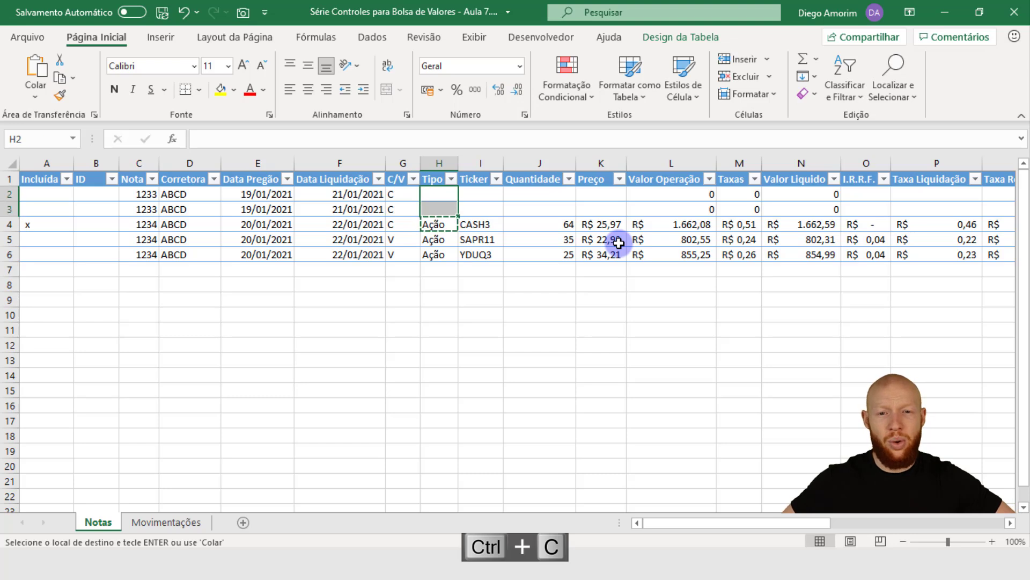
key(ctrl+v)
Copy the tickers SAPR11 and YDUQ3 from the note 1234 sales into I2:I3.
key(Right)
key(Down)
key(Down)
key(shift+Down)
key(ctrl+c)
key(Up)
key(Up)
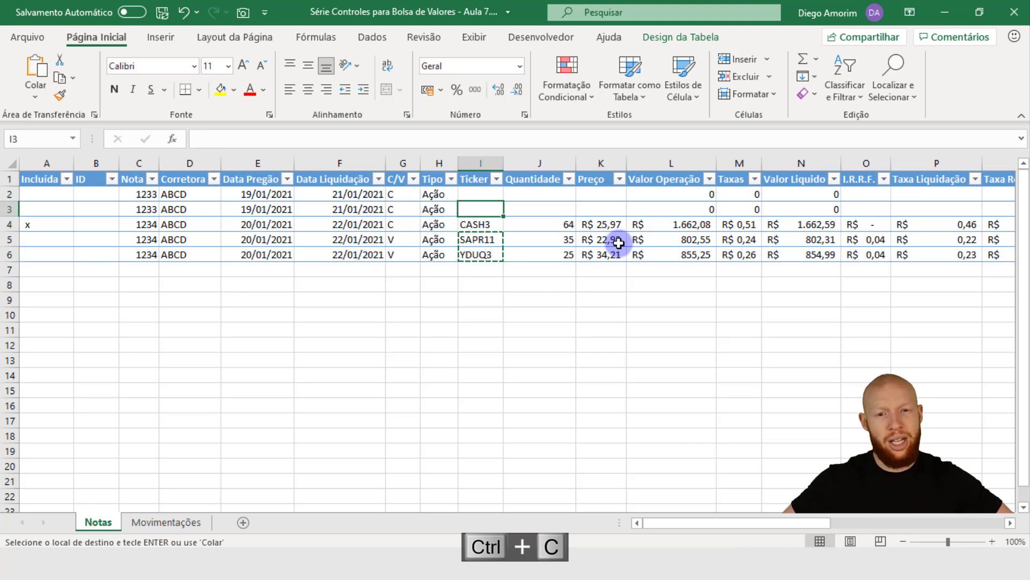
key(Up)
key(shift+Down)
key(ctrl+v)
Enter the Quantidade of the new trades: 35 for SAPR11 in J2 and 25 for YDUQ3 in J3.
key(Right)
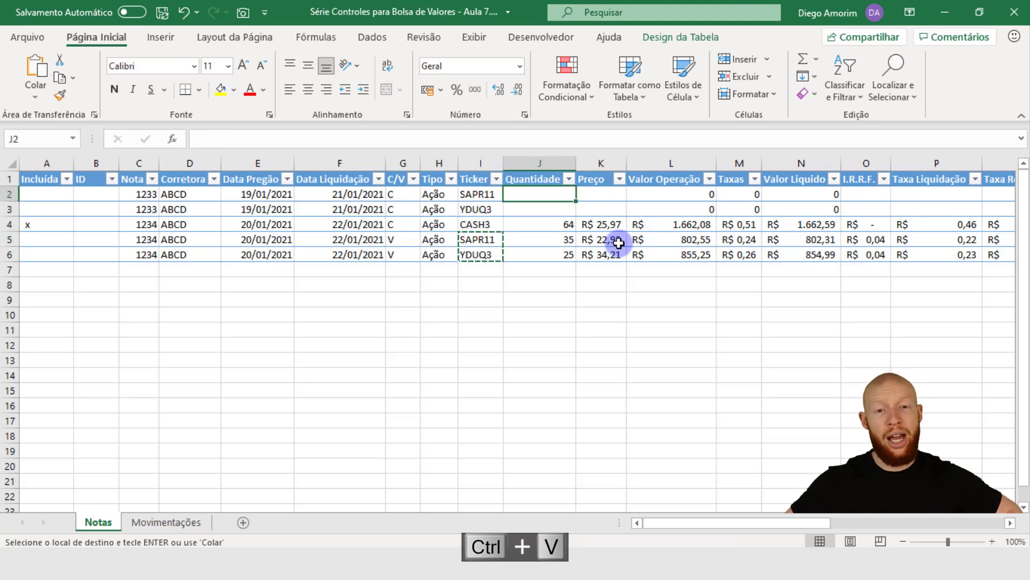
text(35)
key(Return)
Enter the Preço of the new trades: 23,48 for SAPR11 in K2 and 32,96 for YDUQ3 in K3.
key(Right)
key(Up)
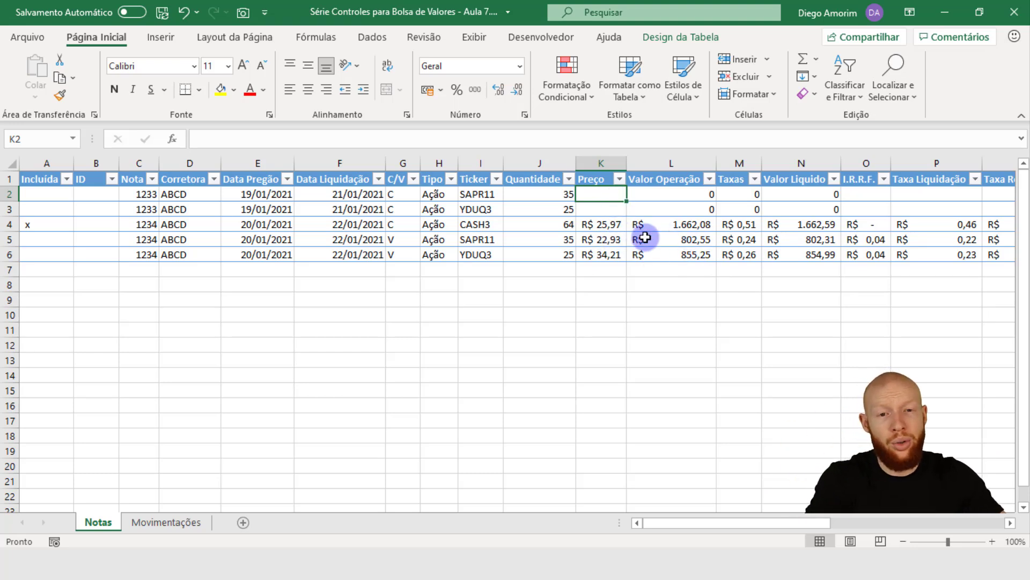
text(23,48)
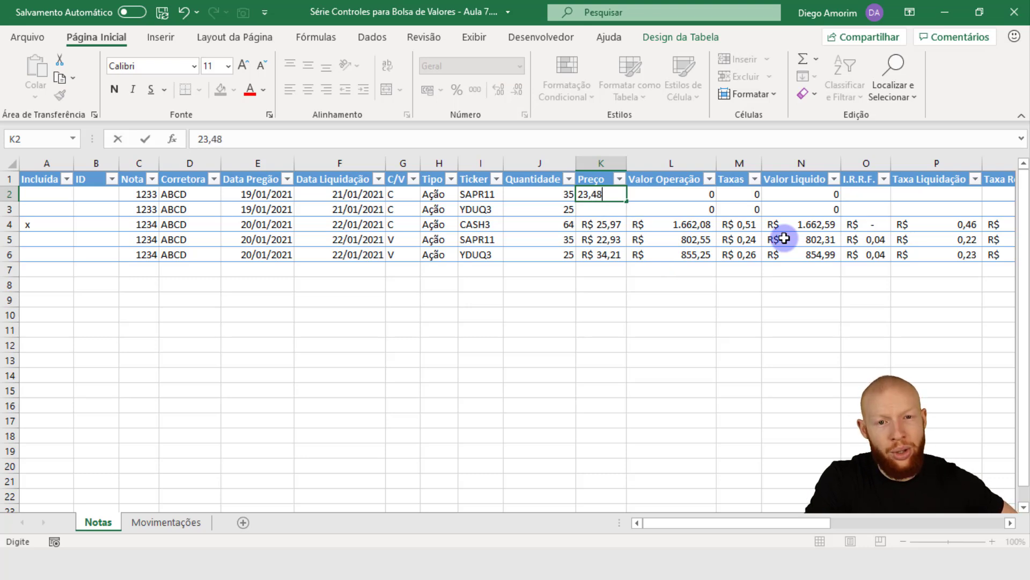
key(Return)
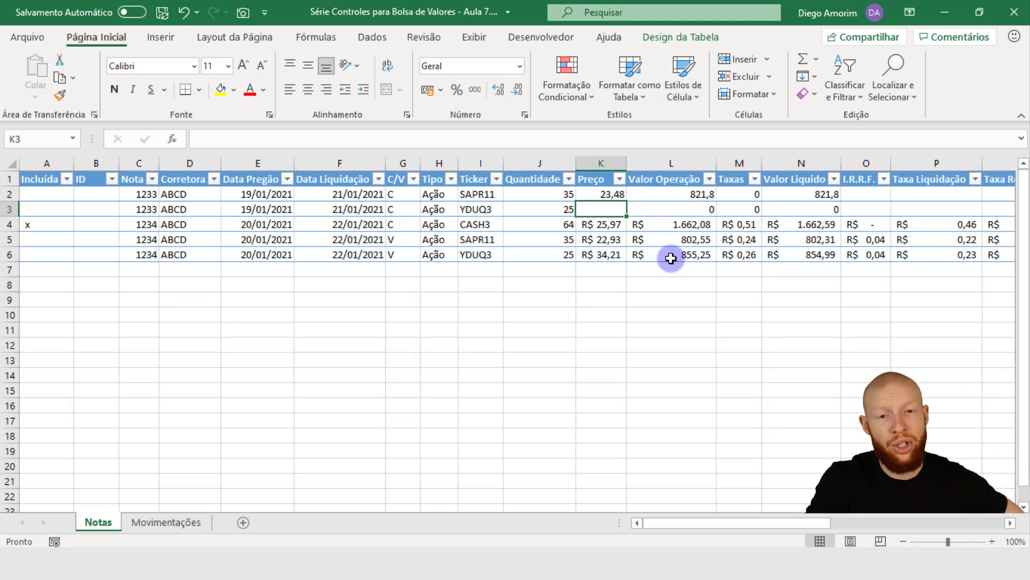
text(2)
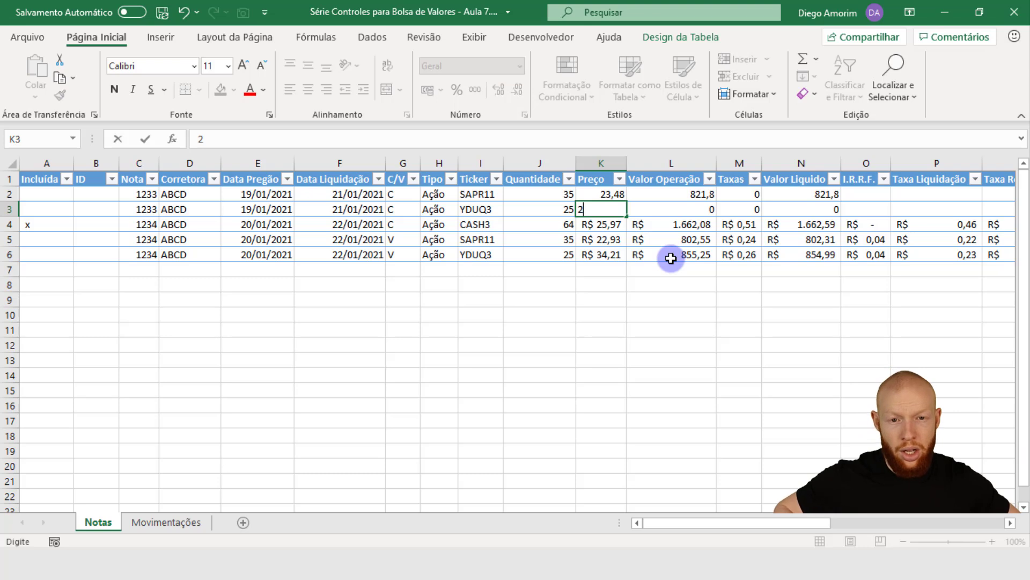
key(Escape)
text(32,96)
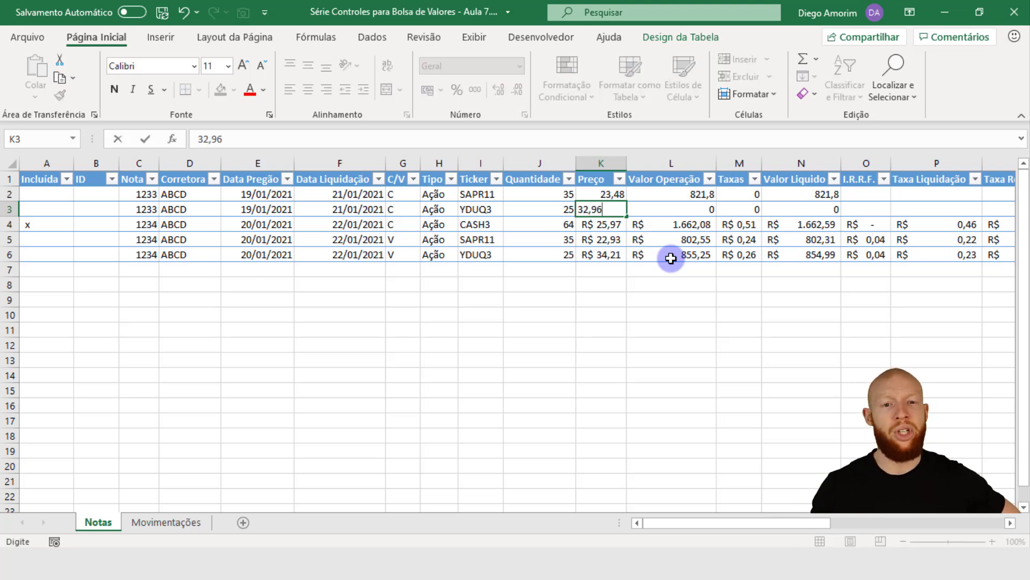
key(ctrl+Return)
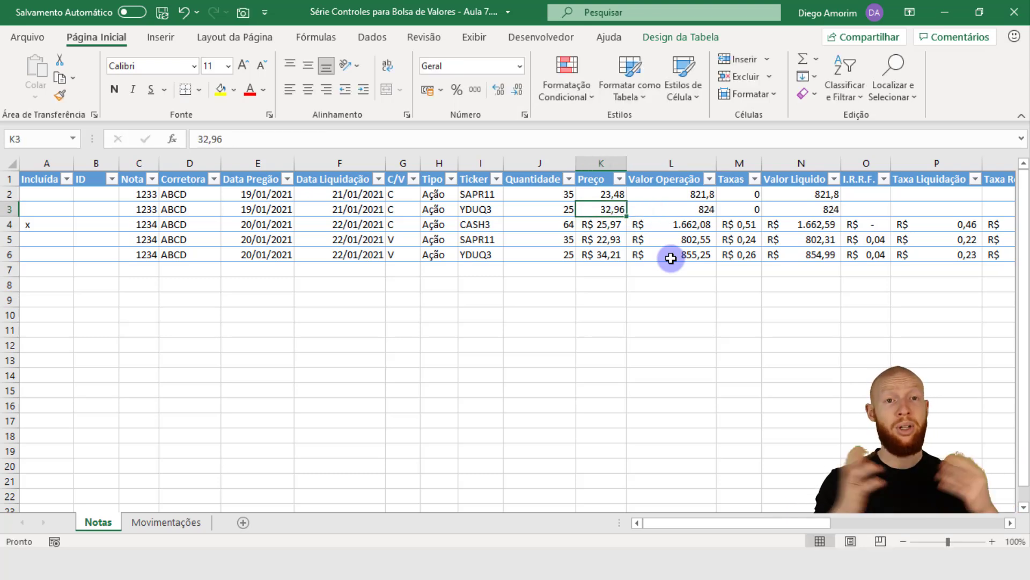
Apply the R$ accounting format to the prices K2:K6 and to the value and fee columns L2:Y6.
drag(606, 194, 601, 254)
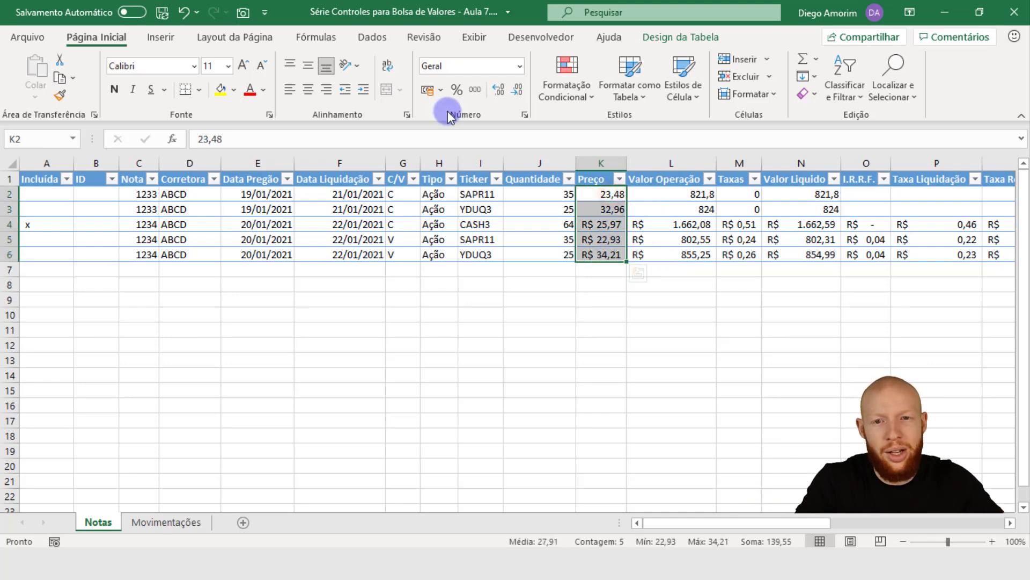
click(428, 89)
click(681, 193)
drag(681, 193, 943, 252)
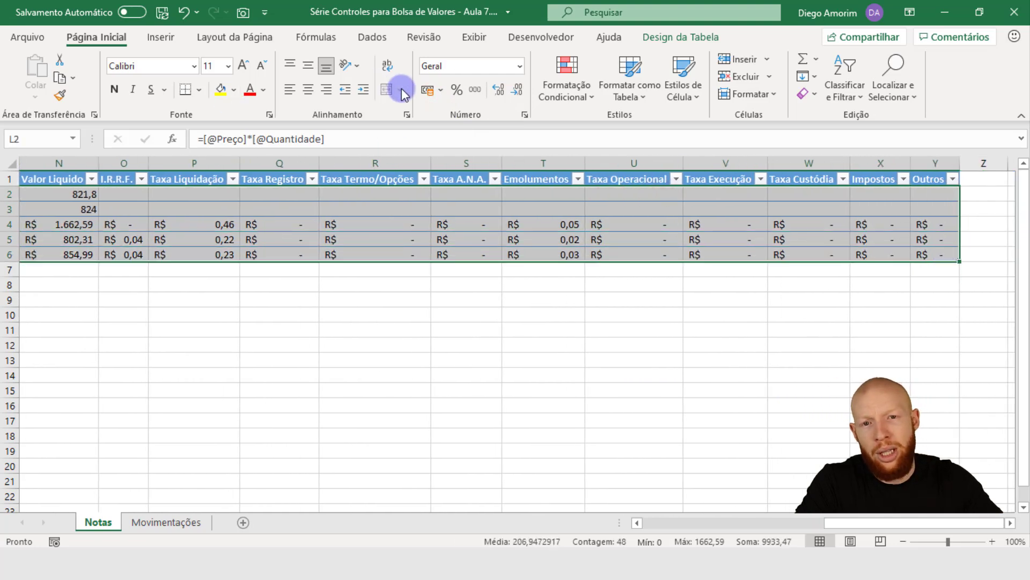
click(427, 90)
Set the I.R.R.F. of both new purchases to zero in O2:O3.
click(598, 195)
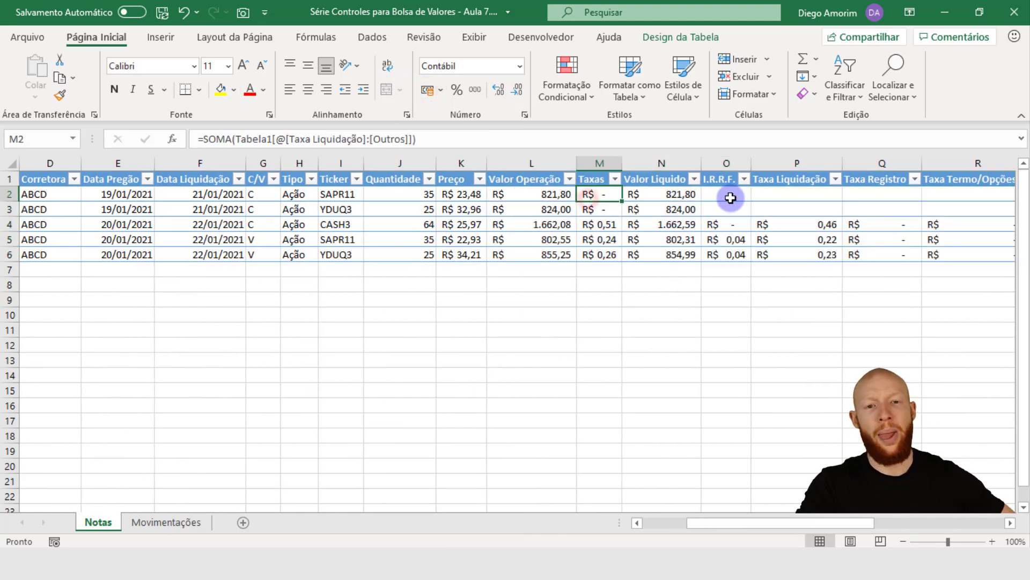
key(Left)
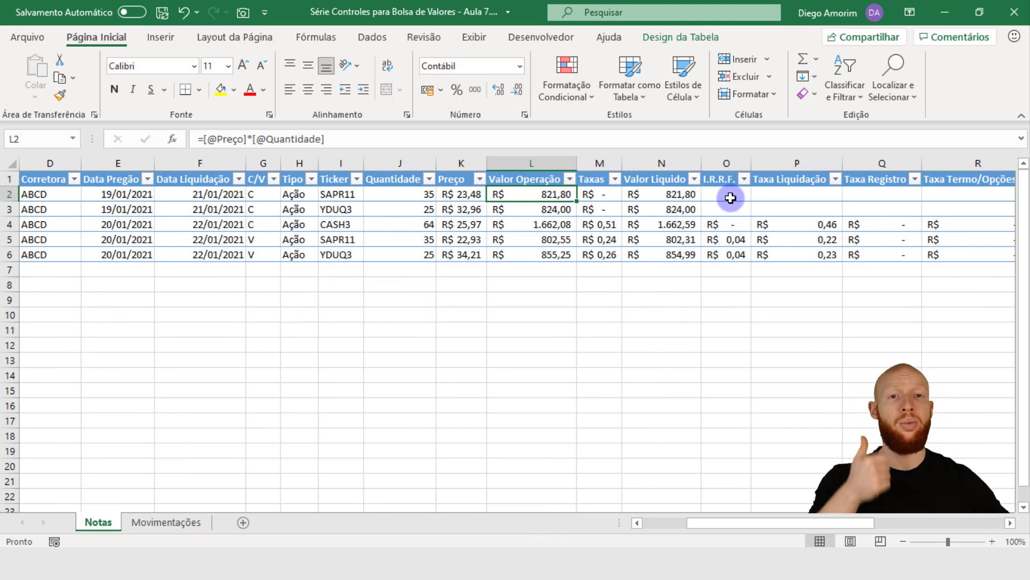
key(Right)
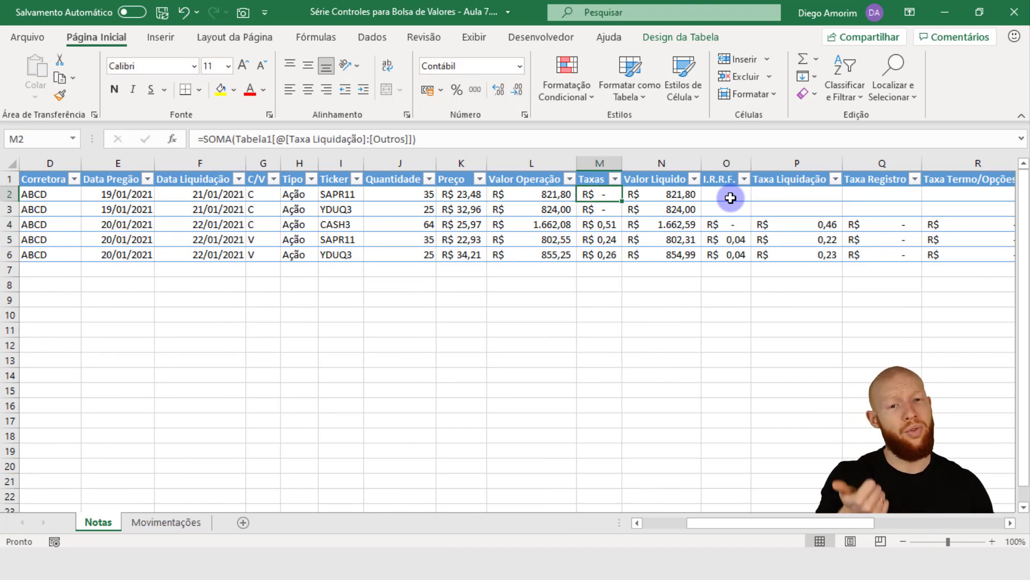
key(Right)
key(Right)
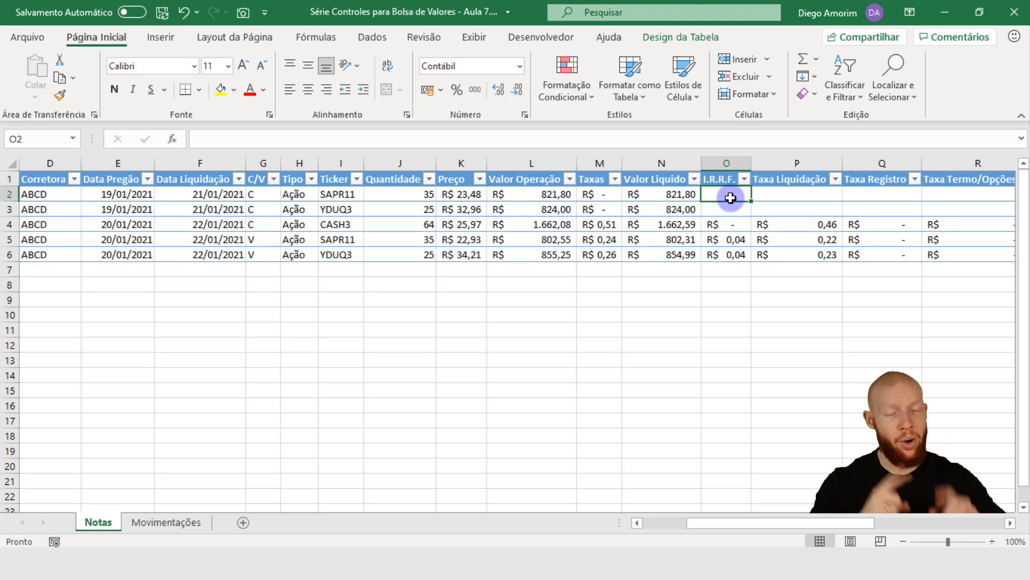
key(Right)
key(Right)
key(Right)
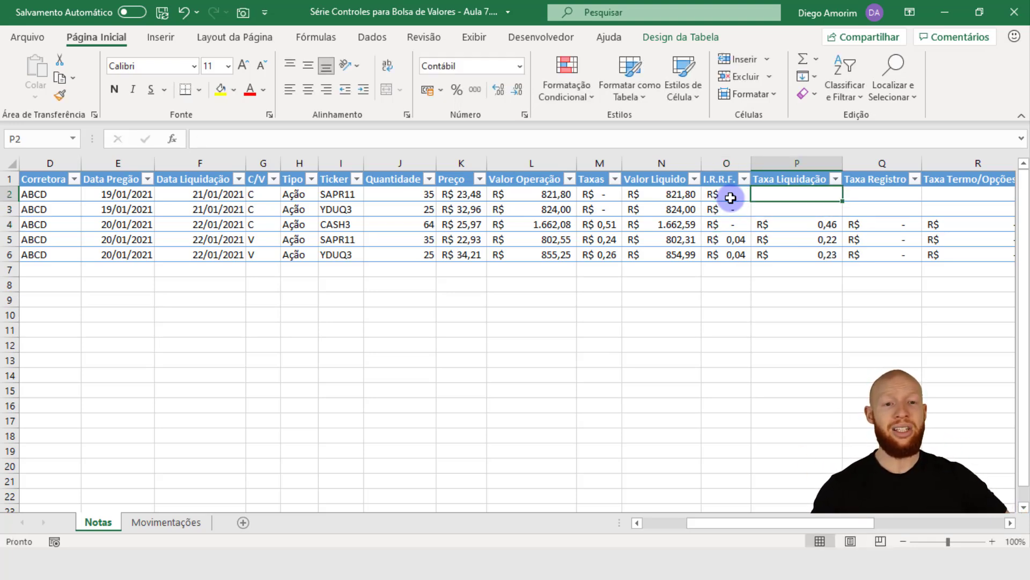
Copy the fee values from Taxa Liquidação to Outros (P5:Y6) of the SAPR11 and YDUQ3 sales into the new rows at P2.
key(Left)
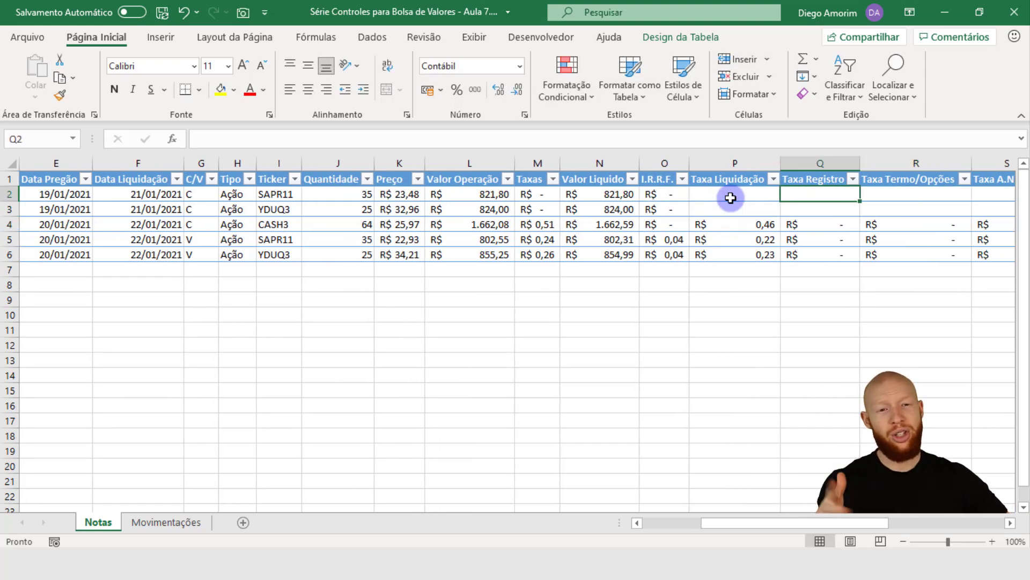
key(Left)
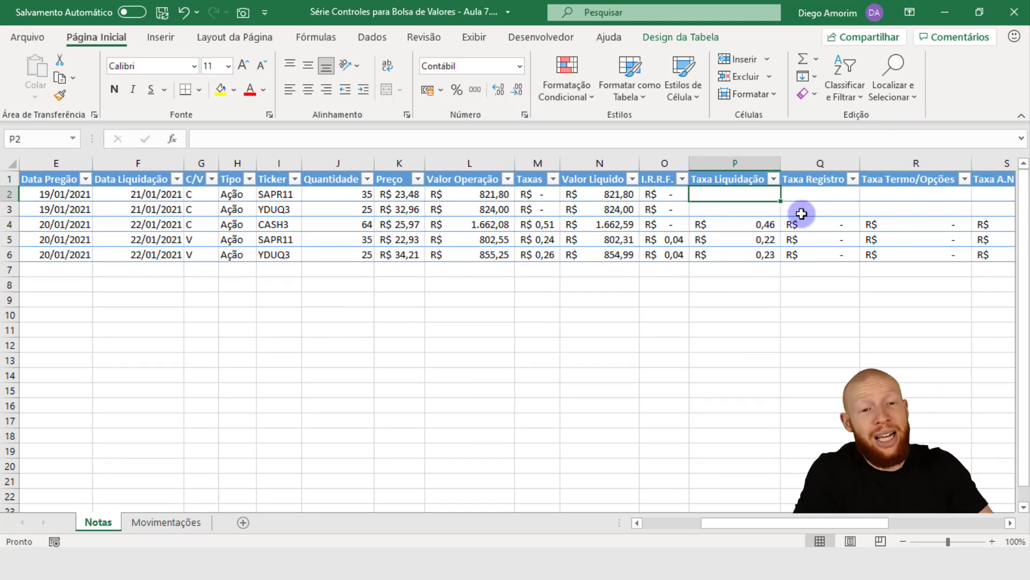
drag(768, 239, 788, 253)
key(ctrl+c)
click(100, 192)
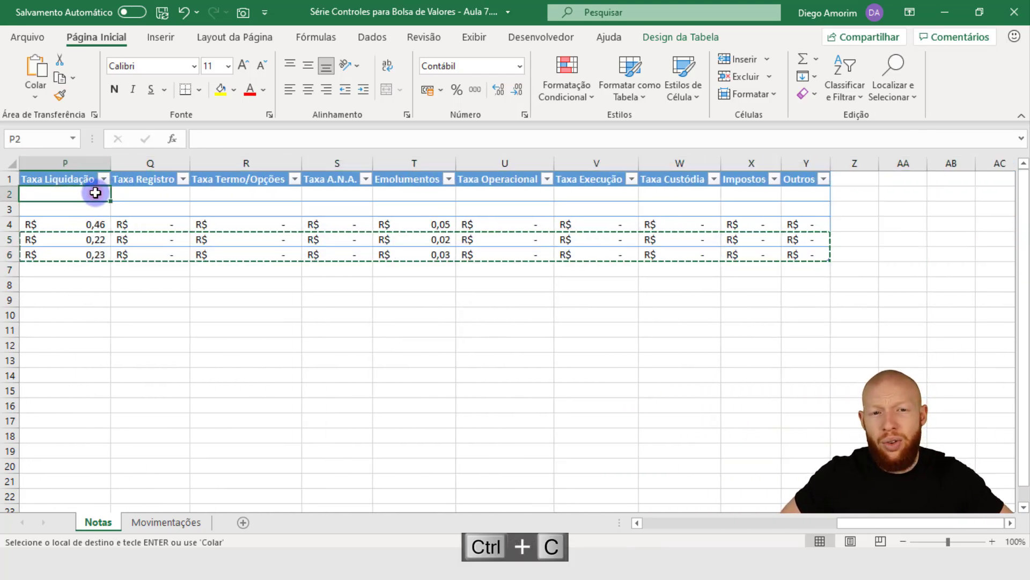
key(ctrl+v)
key(Left)
key(Left)
key(Left)
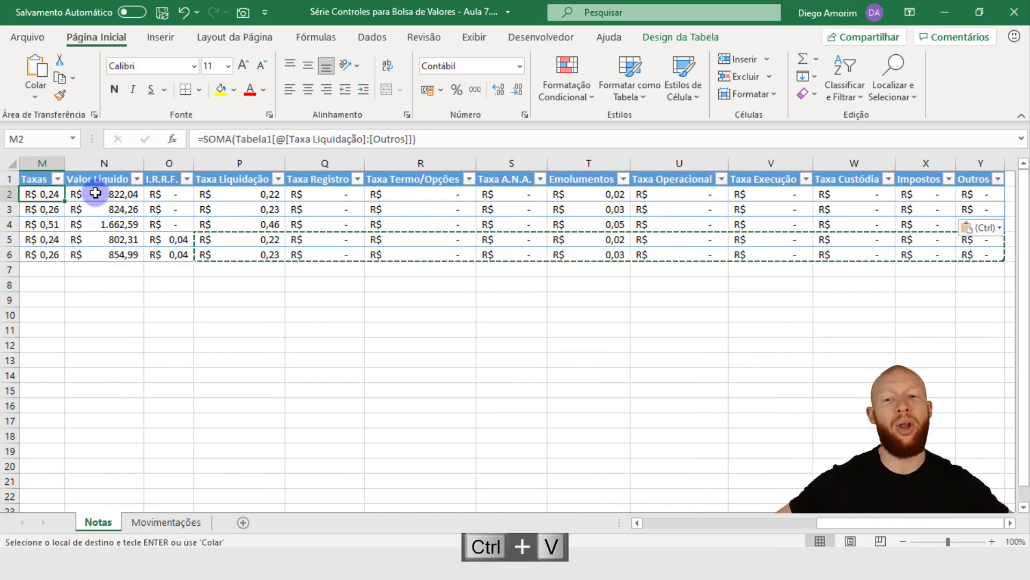
key(Escape)
Review the new note 1233 purchases against the matching note 1234 sales, including their Incluída and ID cells.
key(Left)
key(Left)
key(Left)
key(Left)
key(Left)
key(Left)
key(Left)
key(Left)
key(Left)
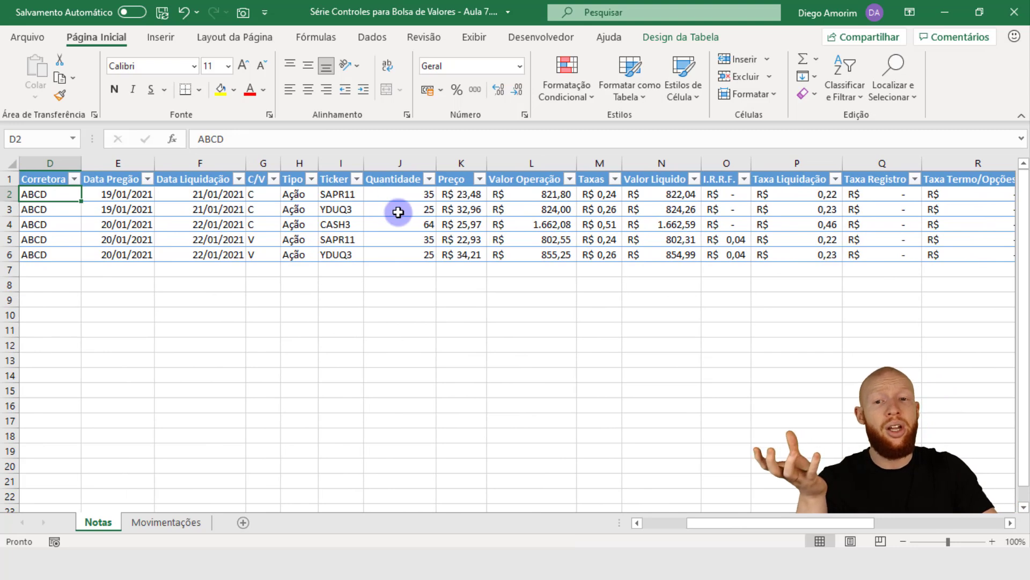
drag(252, 194, 411, 213)
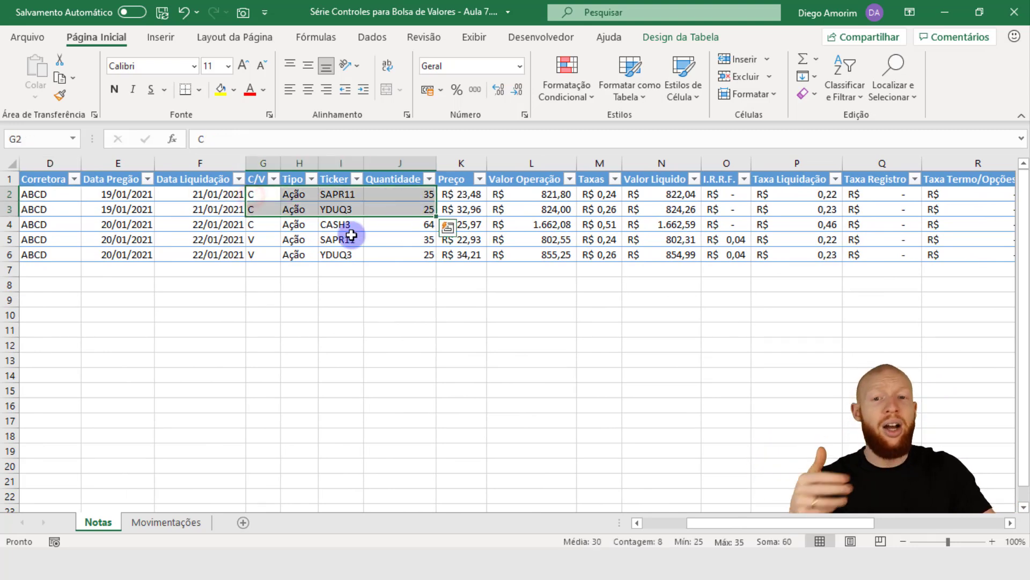
drag(260, 240, 440, 249)
drag(711, 522, 666, 521)
drag(19, 216, 9, 253)
click(107, 225)
drag(281, 202, 479, 209)
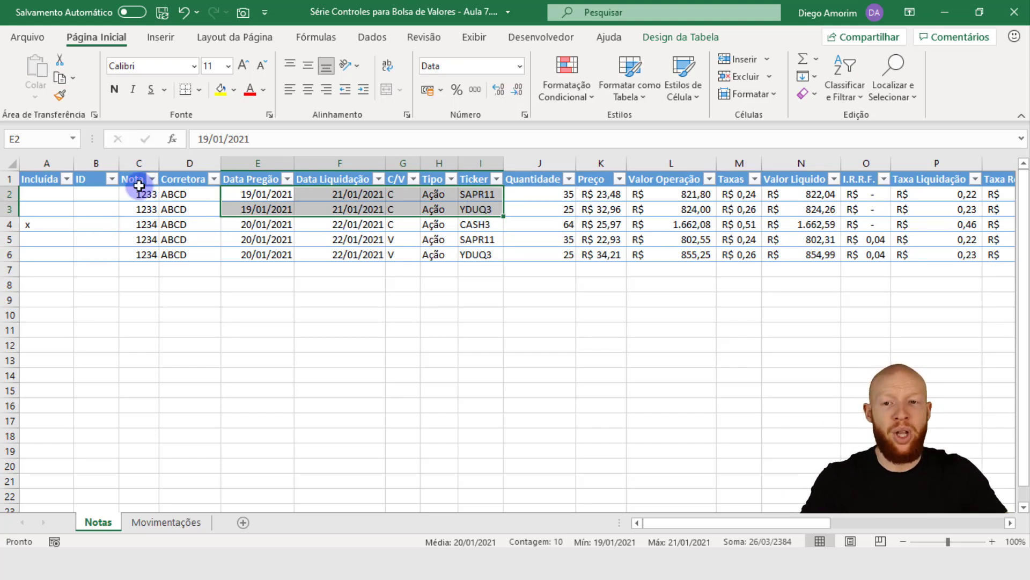
drag(36, 194, 420, 203)
click(90, 194)
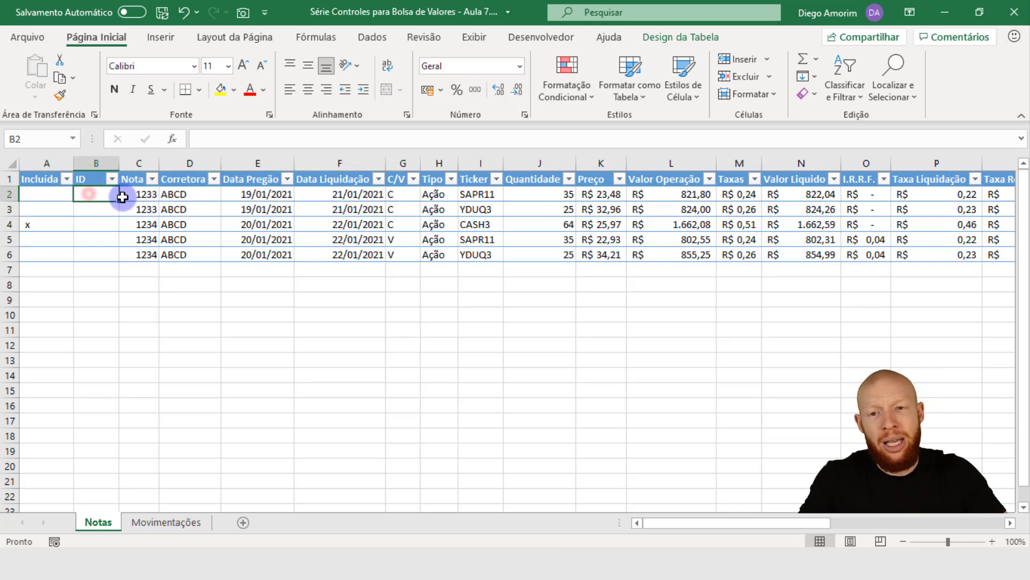
Copy the Corretora and both dates of the new trades (D2:F3) into the Movimentações table at B7.
drag(178, 194, 315, 207)
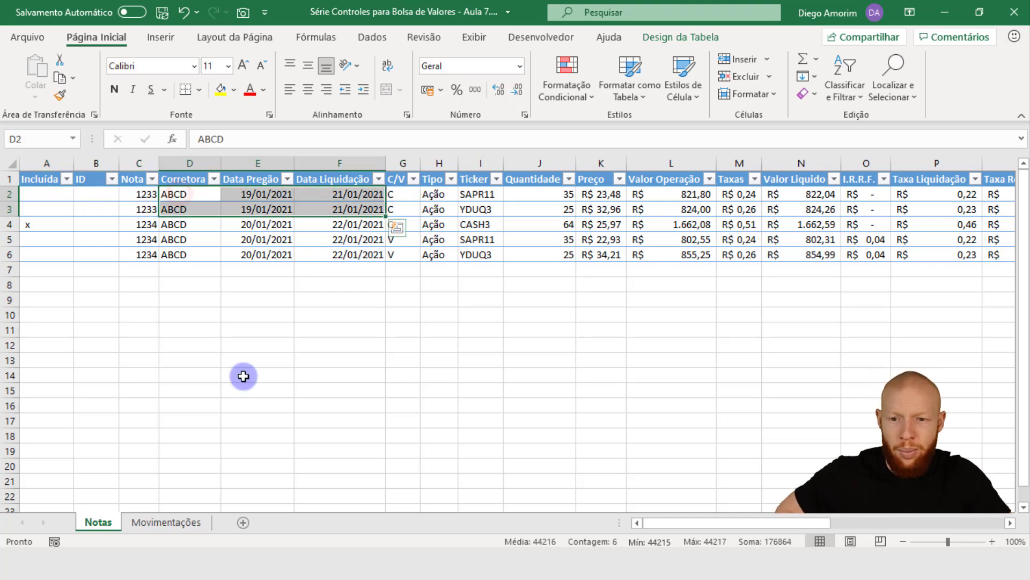
key(ctrl+c)
click(195, 525)
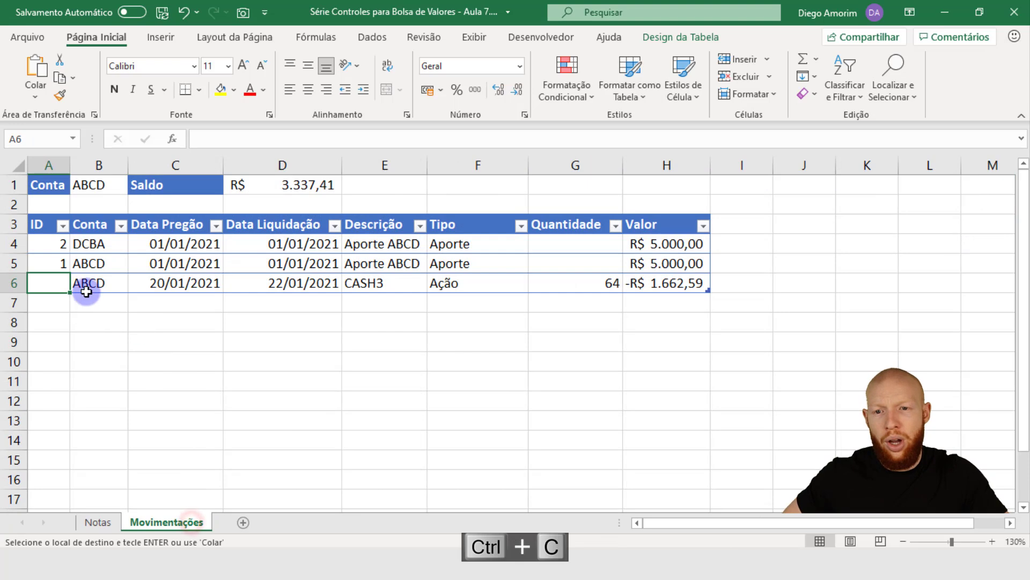
click(146, 302)
click(38, 303)
click(111, 305)
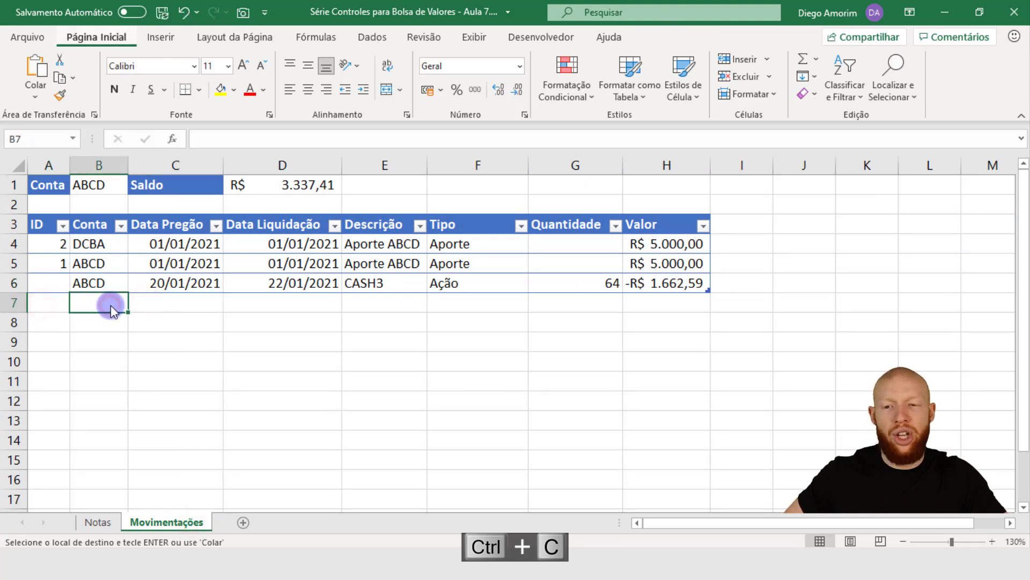
key(ctrl+v)
Number the two new movements with ID 3 in A7 and ID 4 in A8.
click(57, 302)
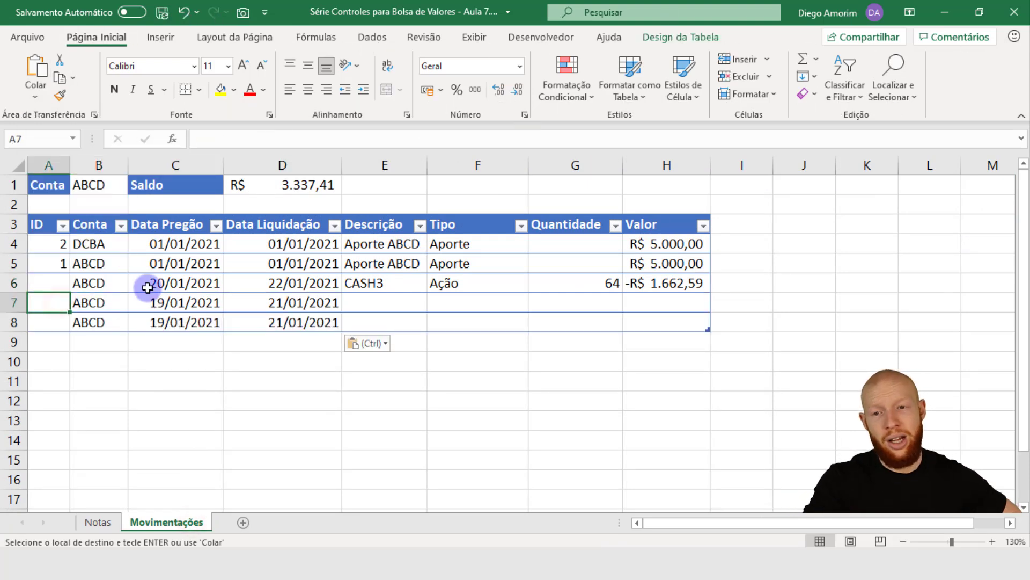
text(3)
key(Return)
text(4)
key(Return)
Enter the descriptions SAPR11 in E7 and YDUQ3 in E8 for the movements with IDs 3 and 4.
key(Up)
key(Right)
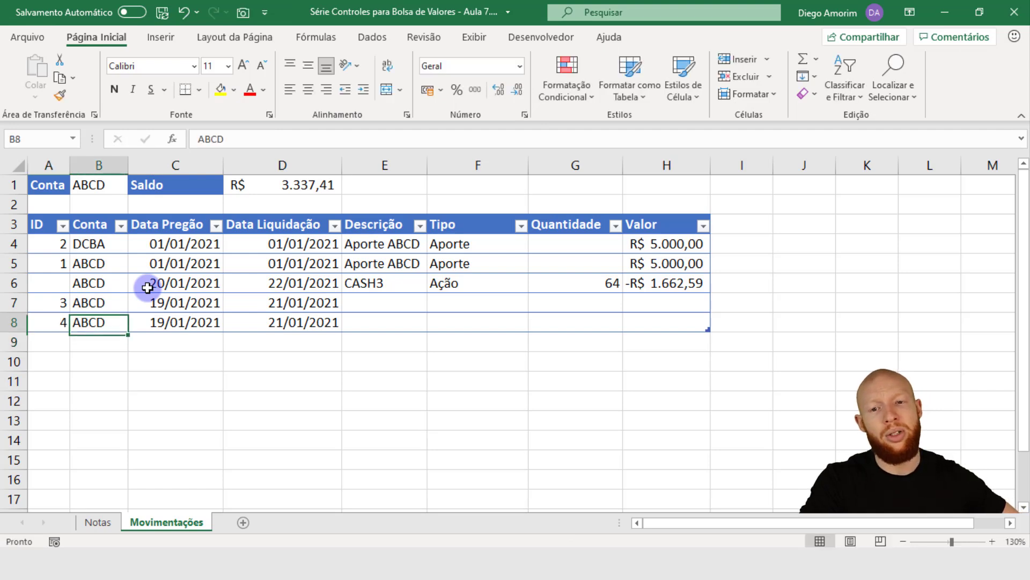
key(Right)
key(Right)
key(Right)
key(Up)
text(s)
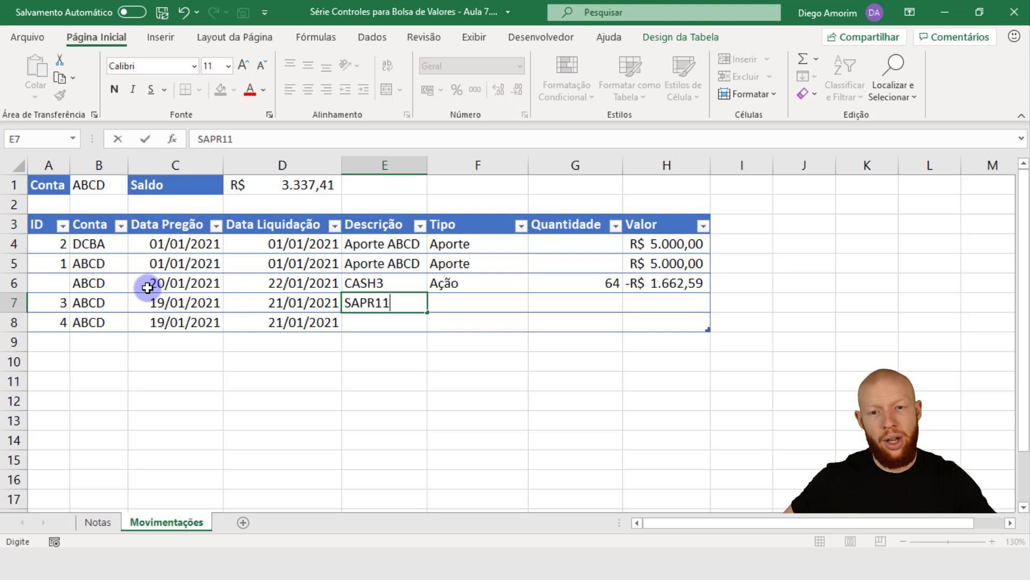
key(Return)
text(DUQ3)
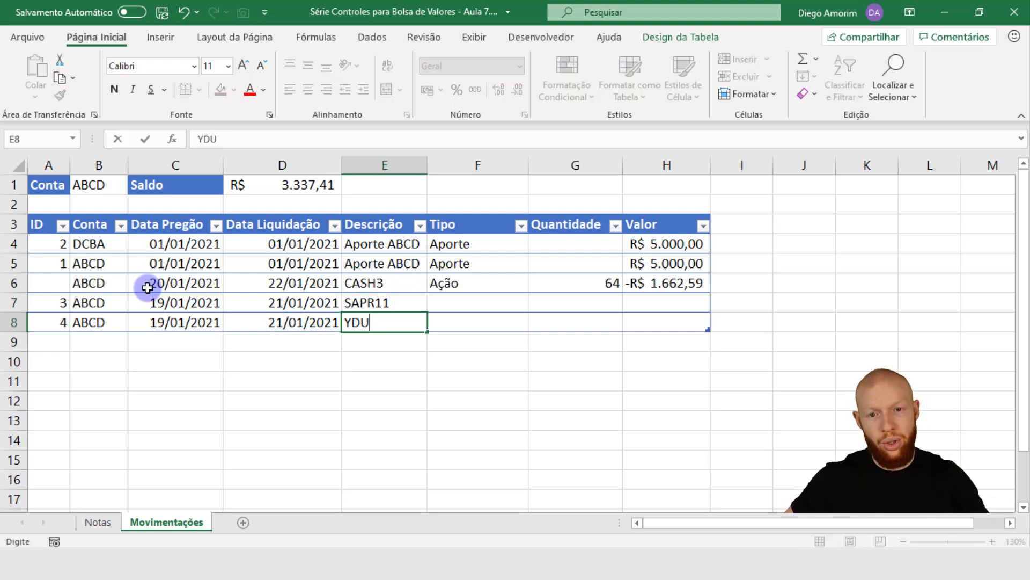
Fill the Tipo value Ação from the CASH3 row (F6) down to F8.
key(Up)
key(Up)
key(Right)
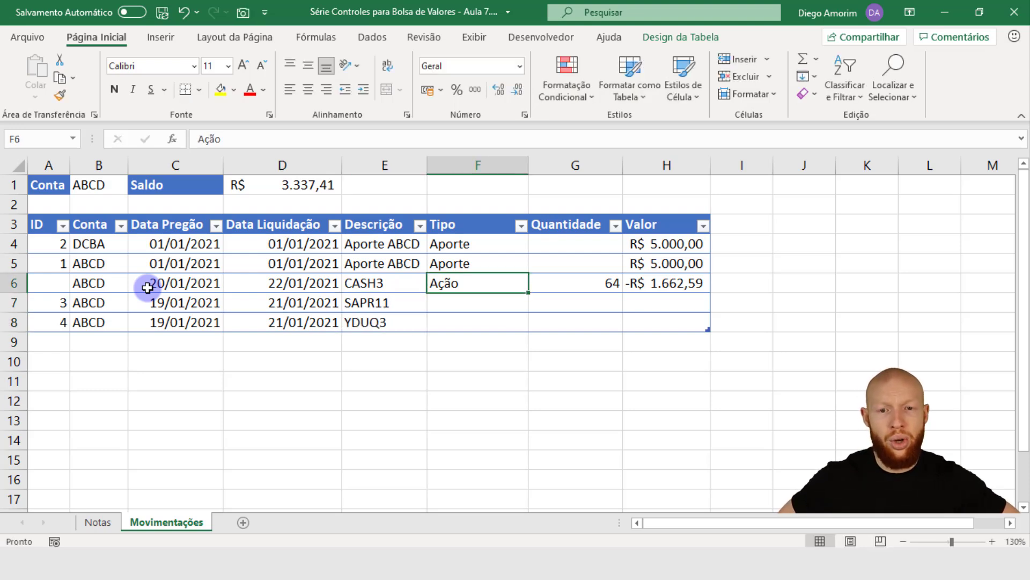
key(shift+Down)
key(shift+Down)
key(ctrl+d)
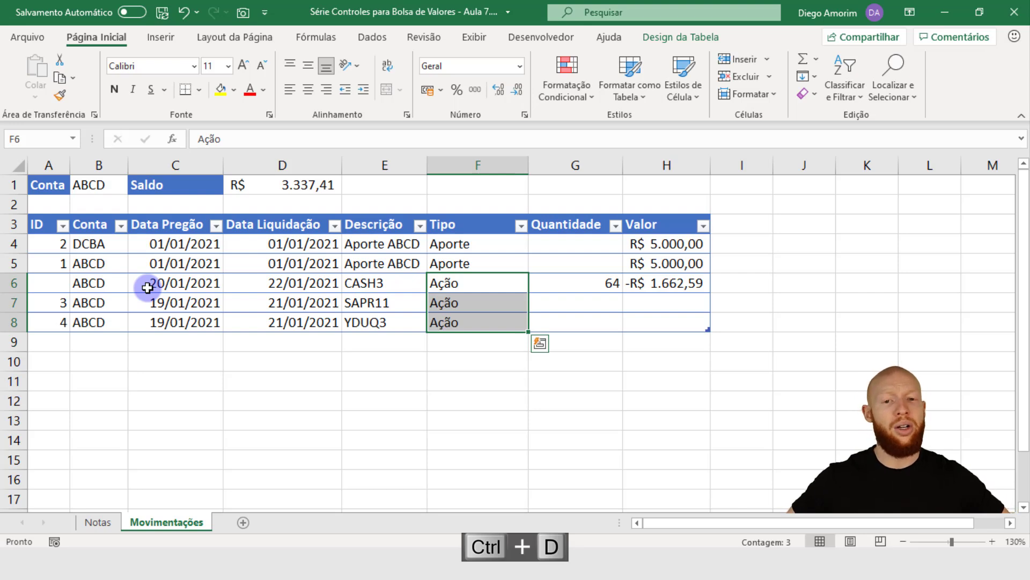
key(shift+Up)
key(shift+Up)
key(shift+Down)
key(shift+Down)
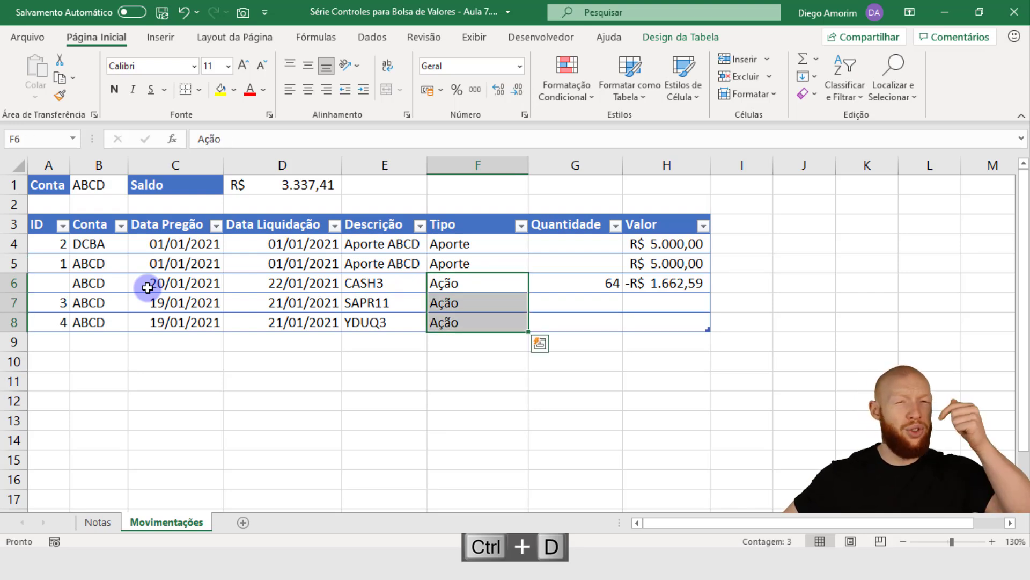
Copy the quantities of the note 1233 purchases (J2:J3 in Notas) into the Quantidade column of Movimentações at G7.
key(Down)
key(Right)
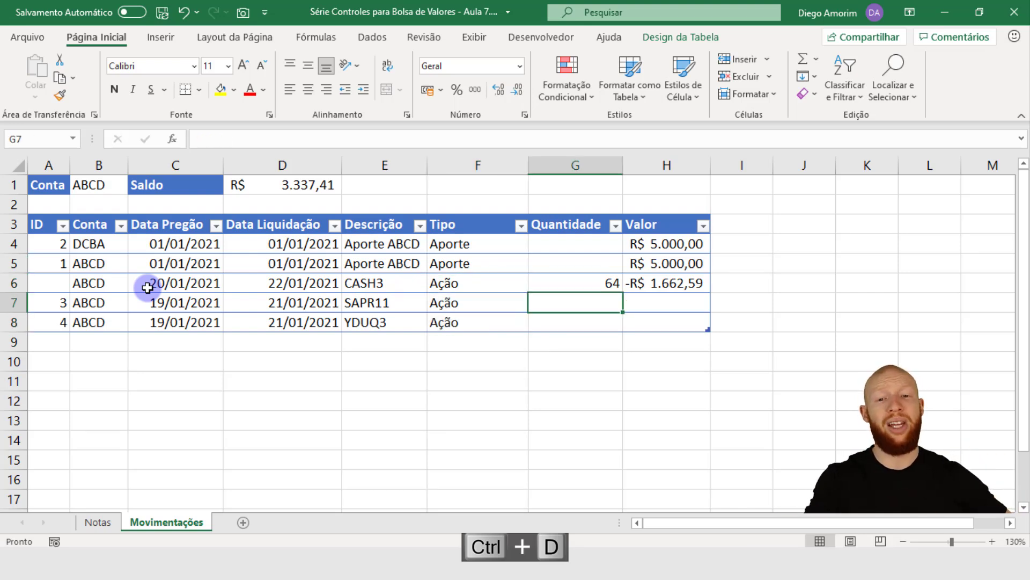
click(104, 525)
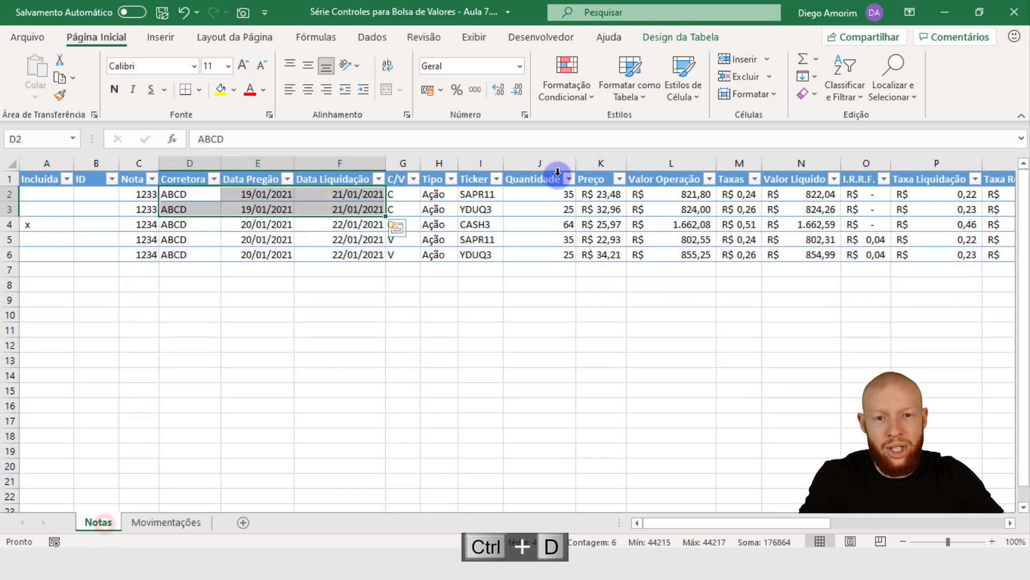
drag(562, 195, 562, 209)
key(ctrl+c)
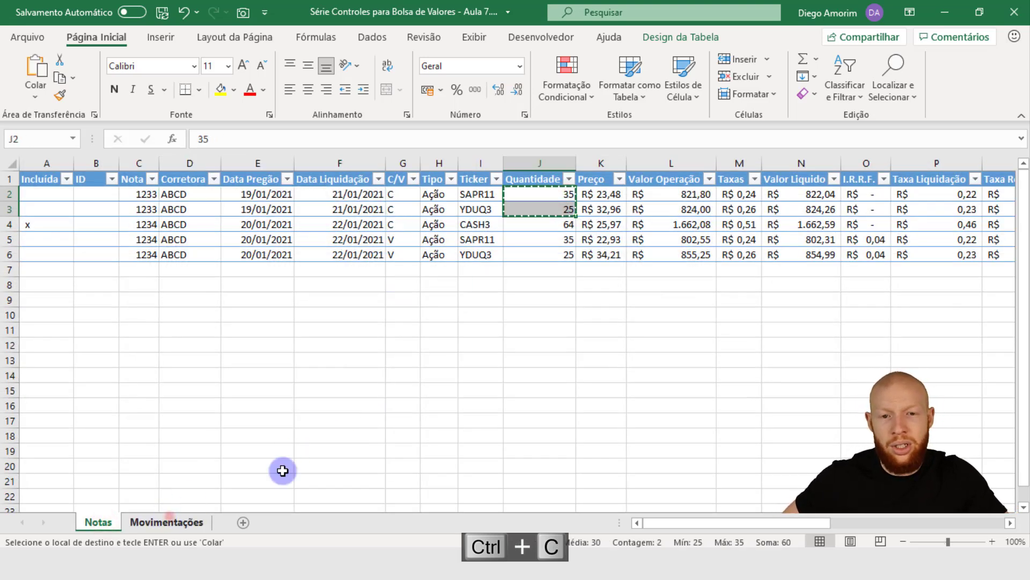
click(168, 519)
key(ctrl+v)
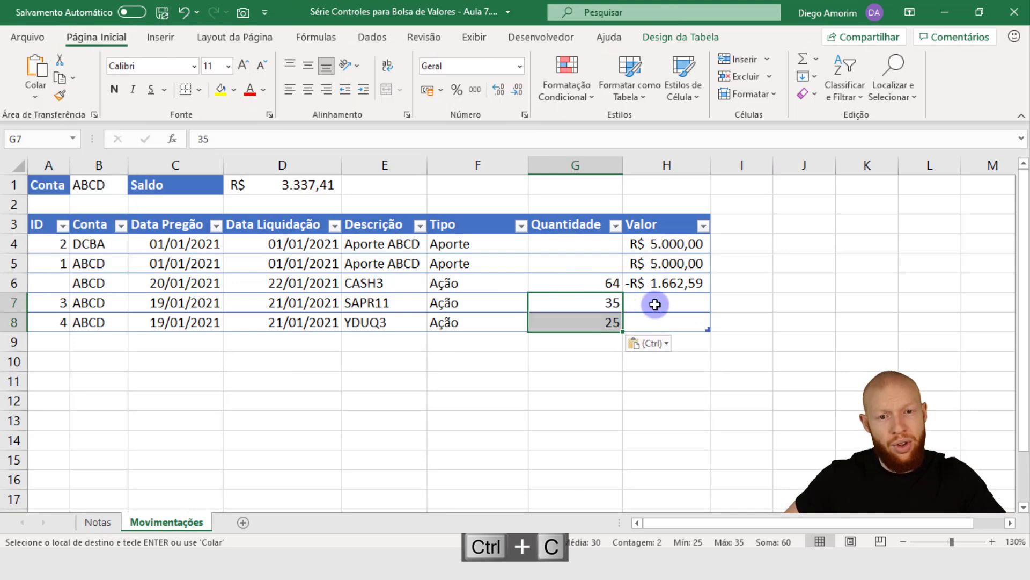
Copy the Valor Liquido of the note 1233 purchases (N2:N3 in Notas) into Movimentações at H7 as values only.
click(655, 304)
click(98, 522)
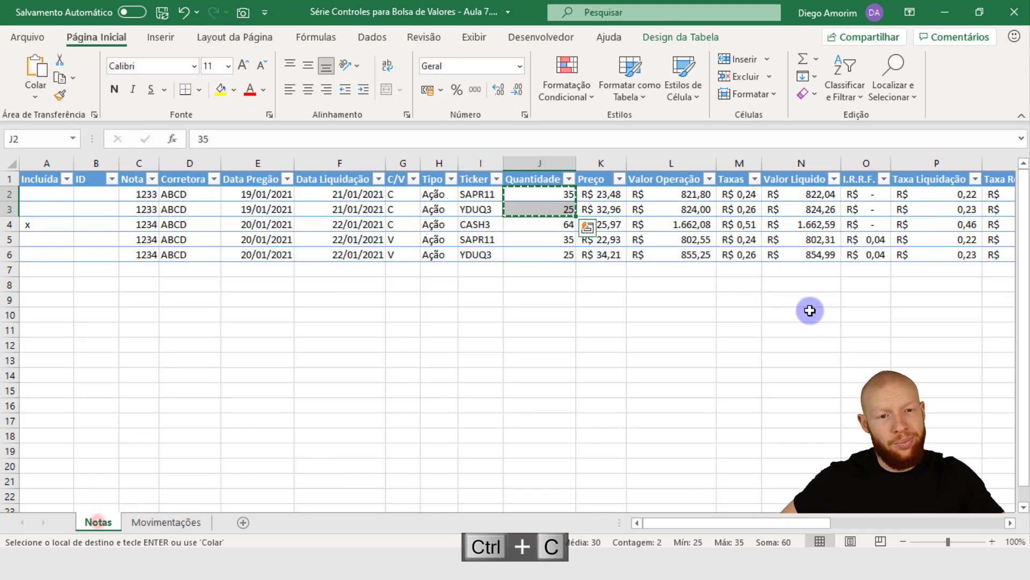
drag(823, 201, 820, 209)
key(ctrl+c)
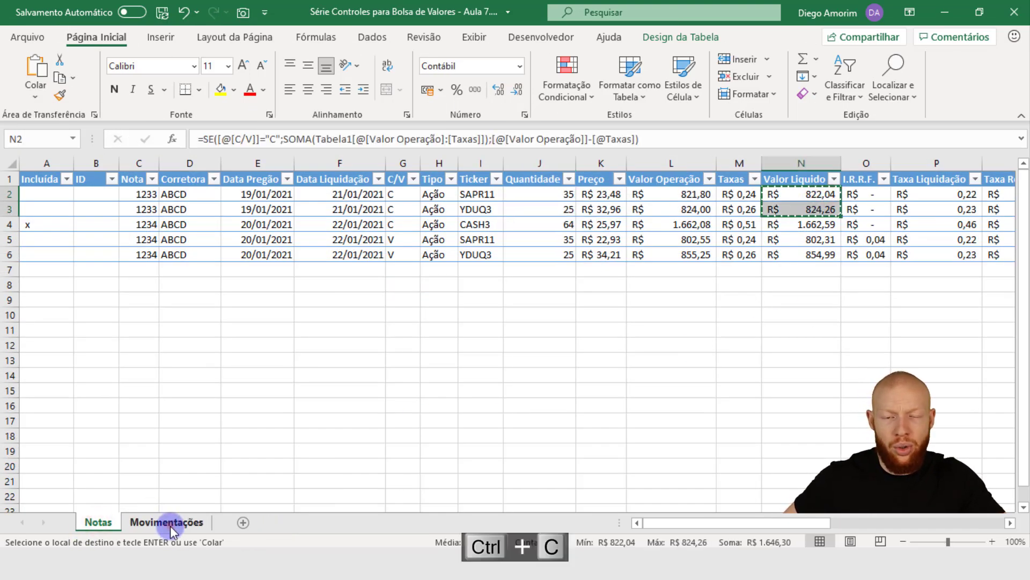
click(167, 522)
key(alt)
key(c)
key(v)
key(v)
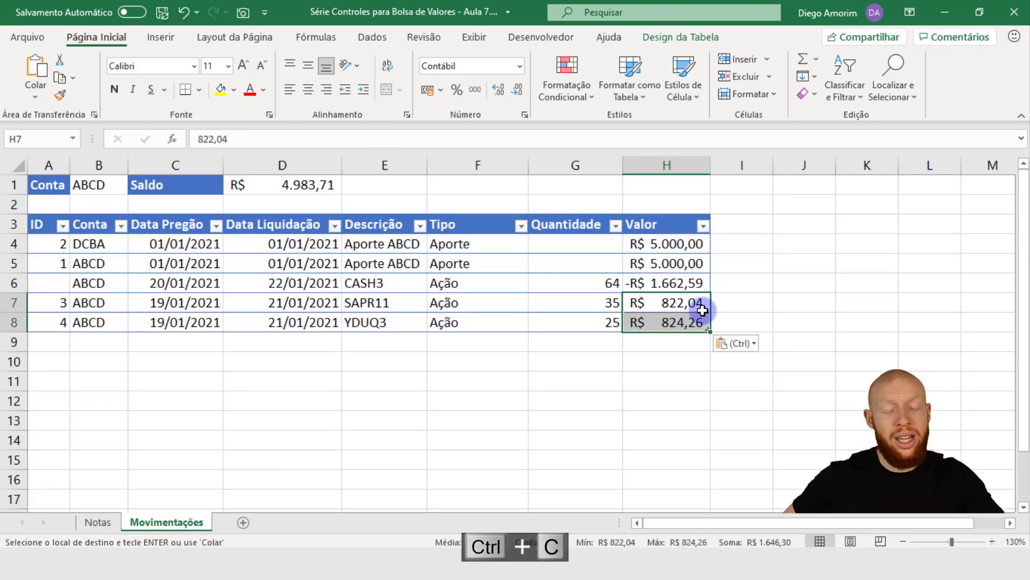
Make the Valor entries of the SAPR11 and YDUQ3 purchases negative: -822,04 in H7 and -824,26 in H8.
key(F2)
key(Home)
text(-)
key(Return)
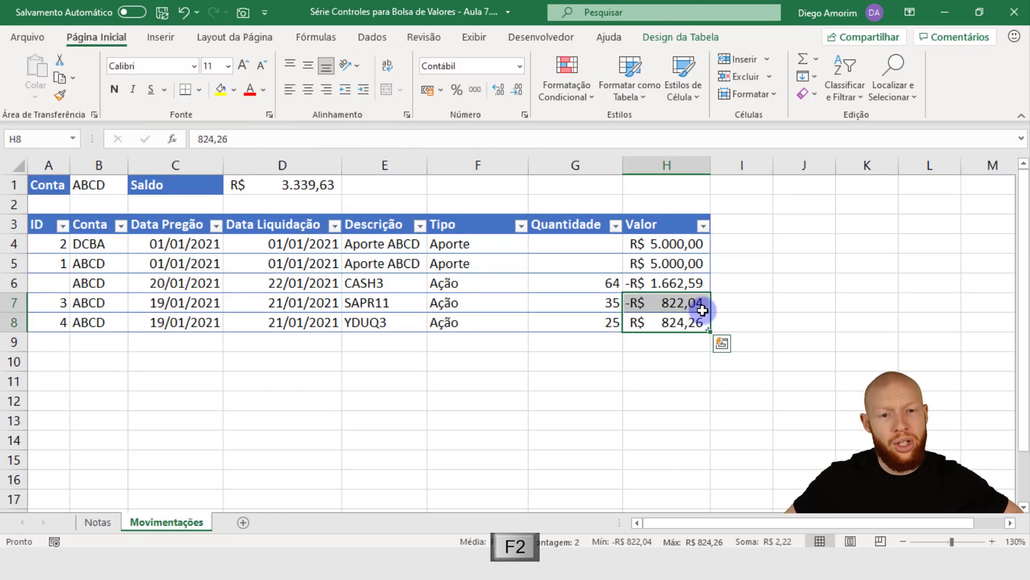
key(Home)
text(-)
click(702, 310)
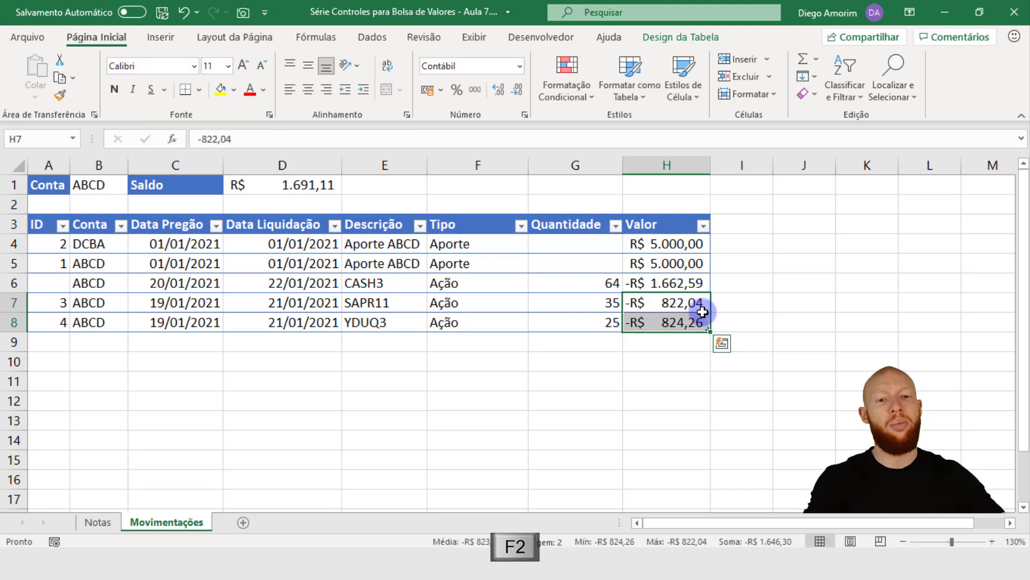
click(770, 310)
click(383, 338)
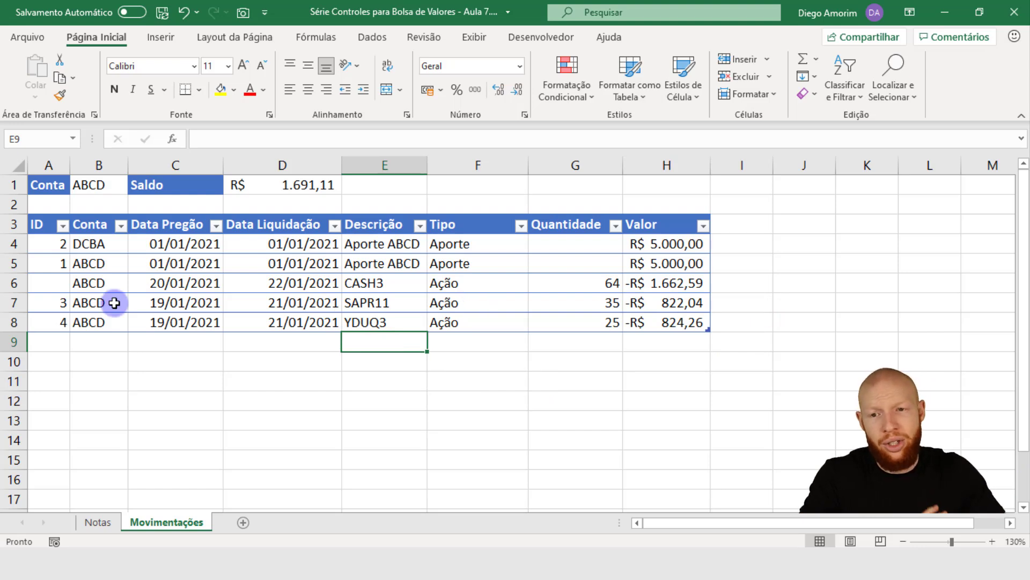
Assign ID 5 to the CASH3 movement in A6.
click(59, 284)
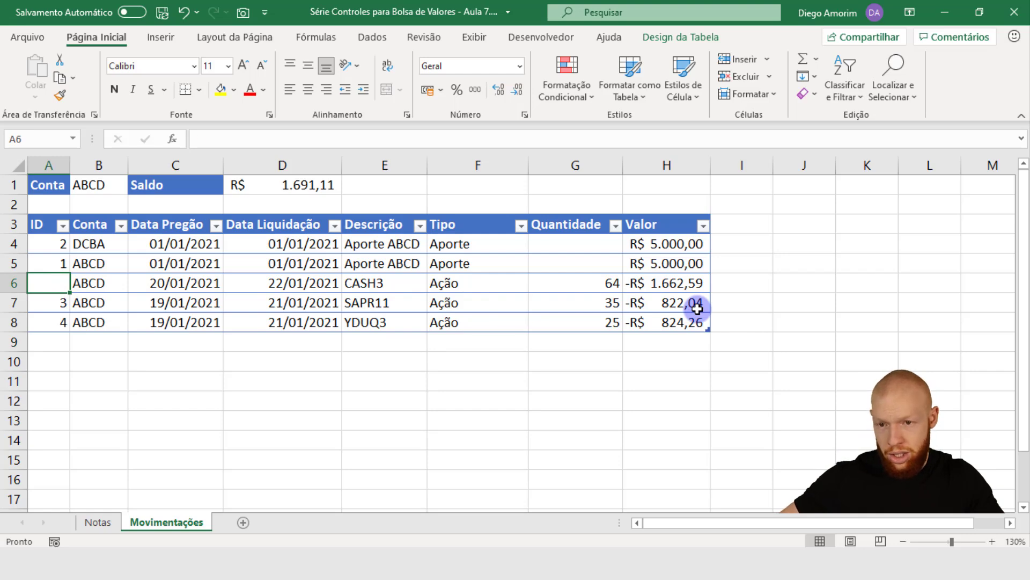
text(4)
key(BackSpace)
text(5)
key(Return)
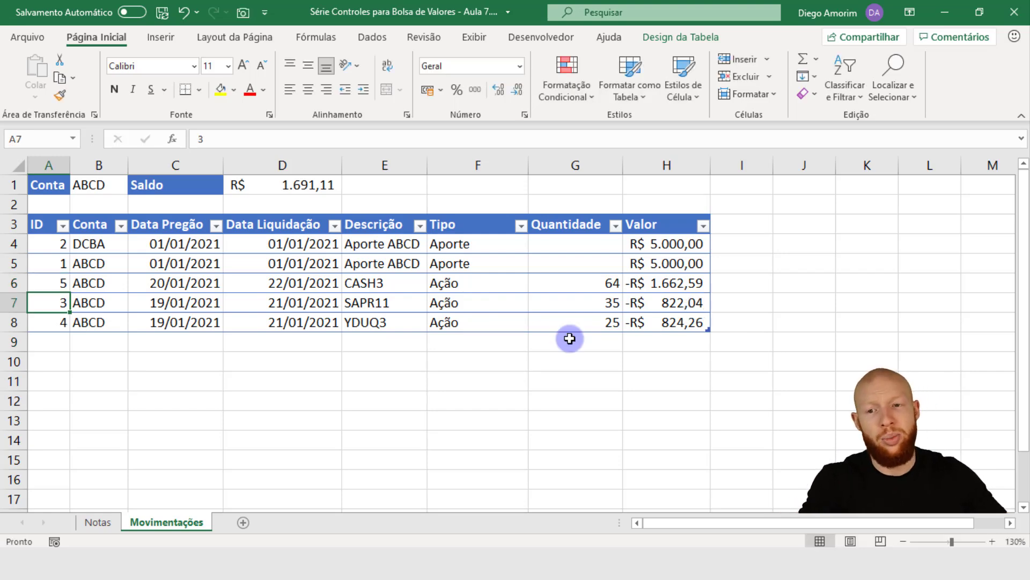
Enter the matching IDs in Notas: 5 for CASH3 in B4, 3 for SAPR11 in B2 and 4 for YDUQ3 in B3.
click(93, 524)
click(91, 225)
text(5)
key(Up)
key(Up)
text(3)
key(Return)
text(4)
key(Return)
Mark the two note 1233 purchases as Incluída with an x in A2 and A3.
key(Left)
key(Up)
key(Up)
text(X)
key(Return)
text(X)
key(Return)
key(Up)
key(Up)
text(x)
key(Return)
text(x)
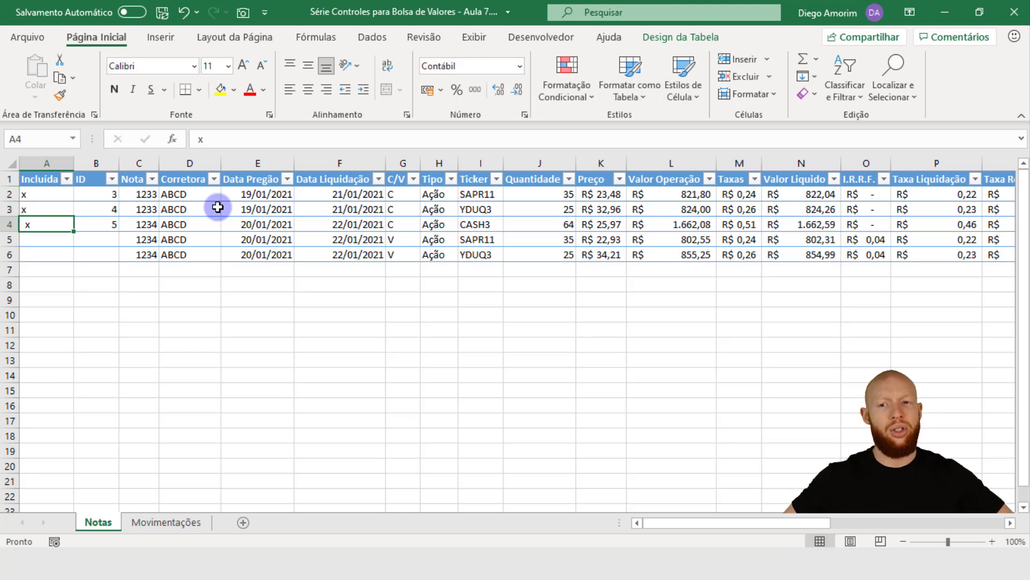
key(Return)
Review the note 1234 sales not yet included in Notas and the quantities and values of the recorded purchases in Movimentações.
key(Down)
key(Right)
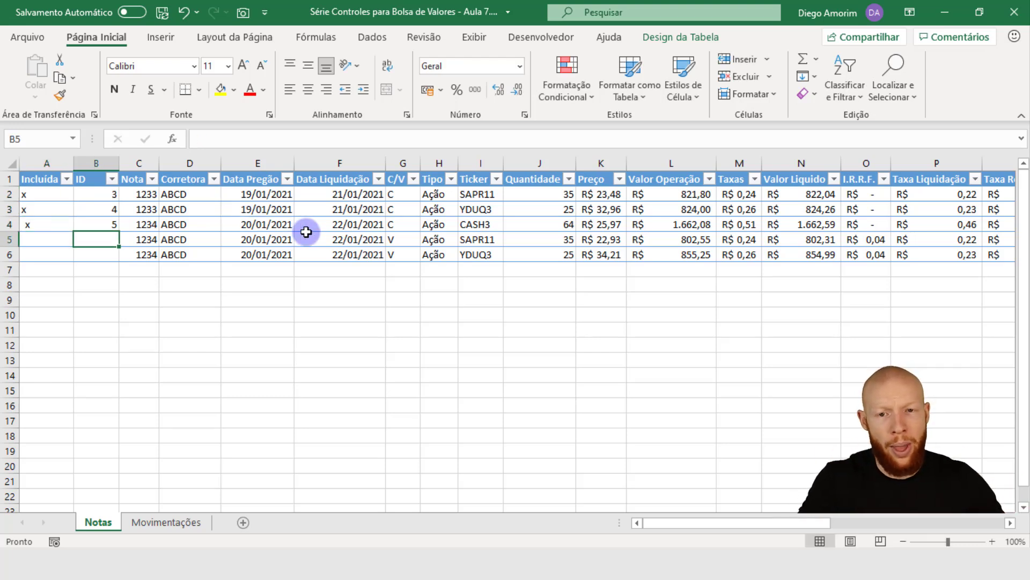
click(338, 222)
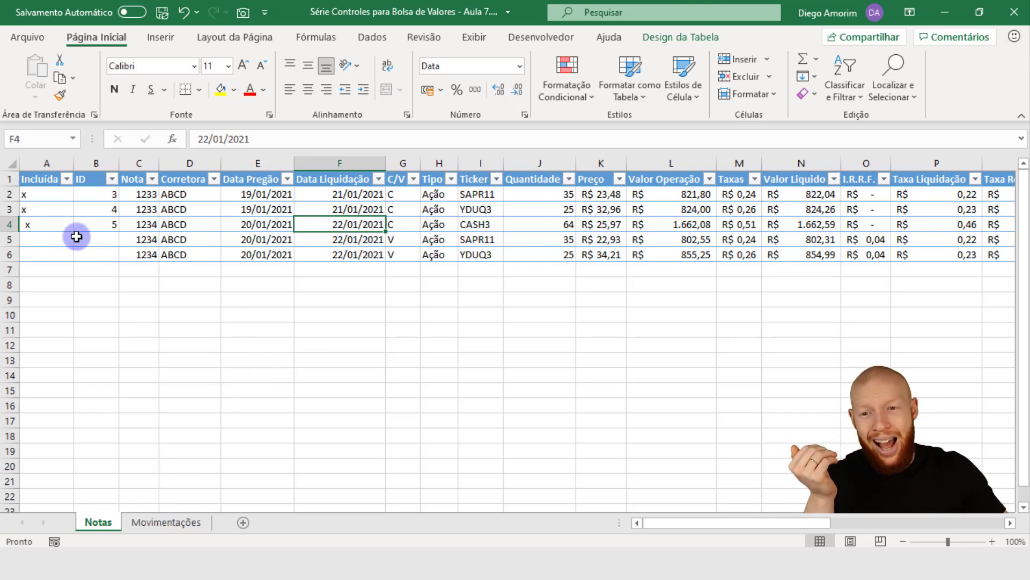
drag(22, 240, 21, 255)
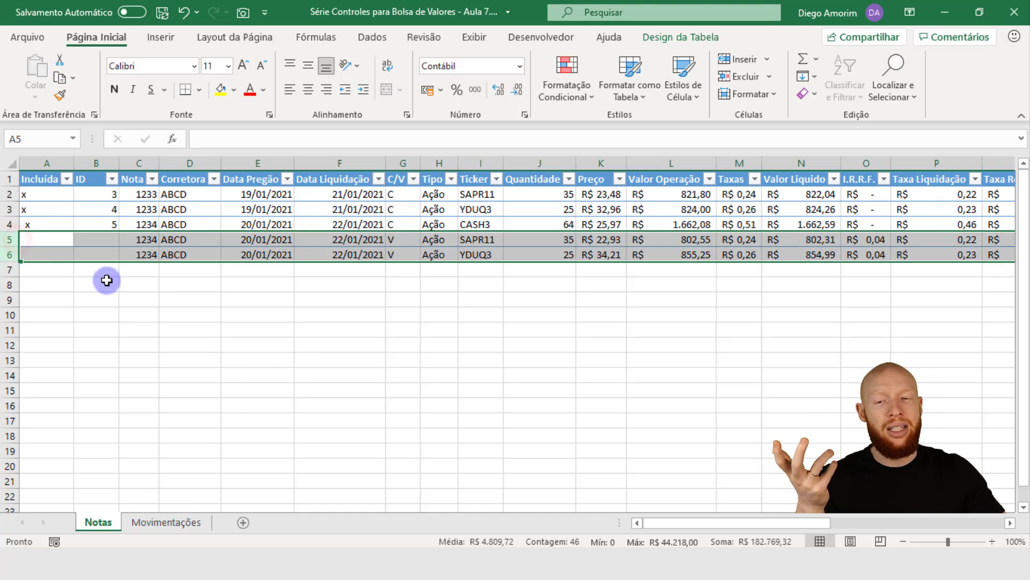
click(167, 522)
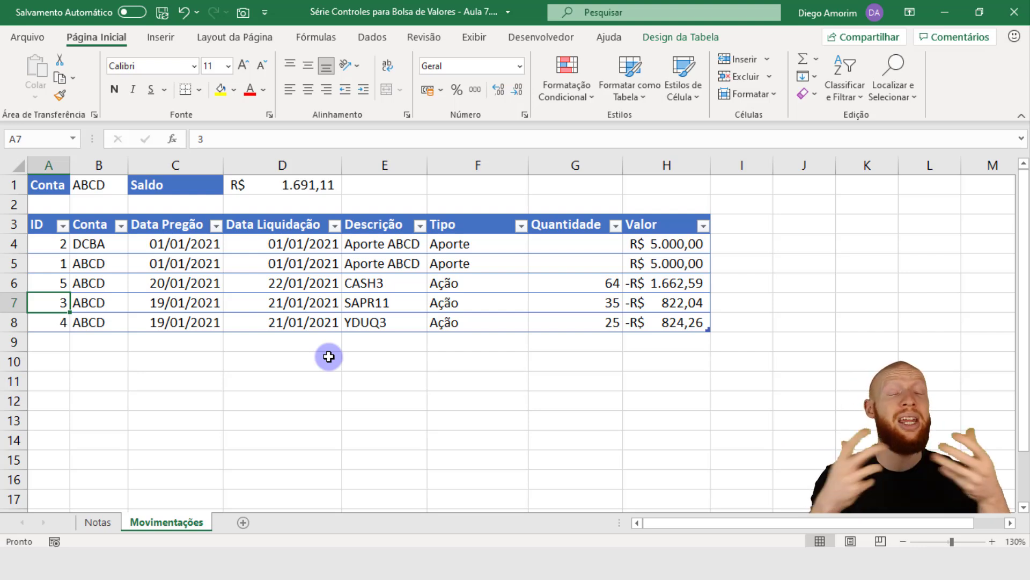
drag(609, 302, 640, 323)
click(668, 301)
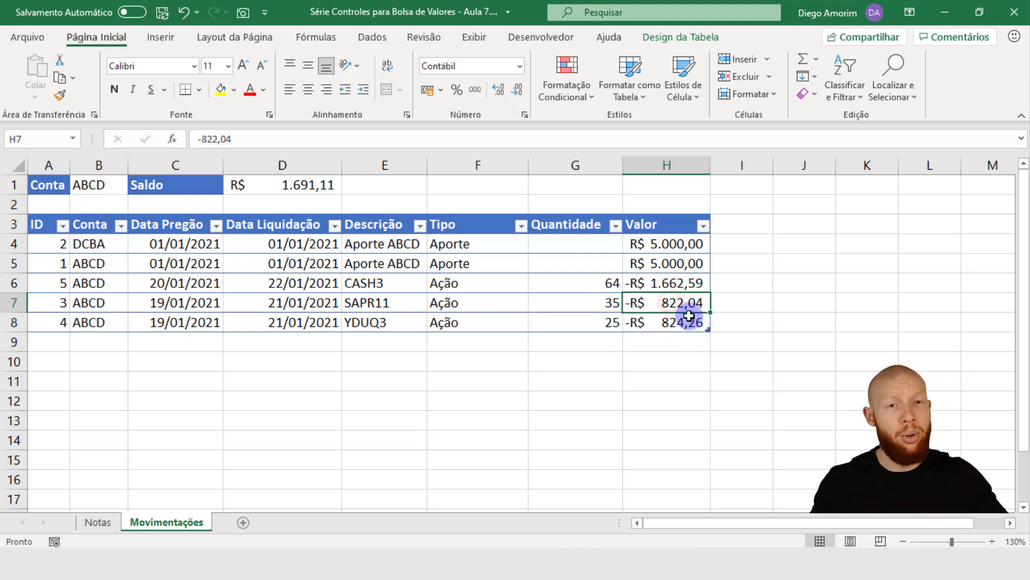